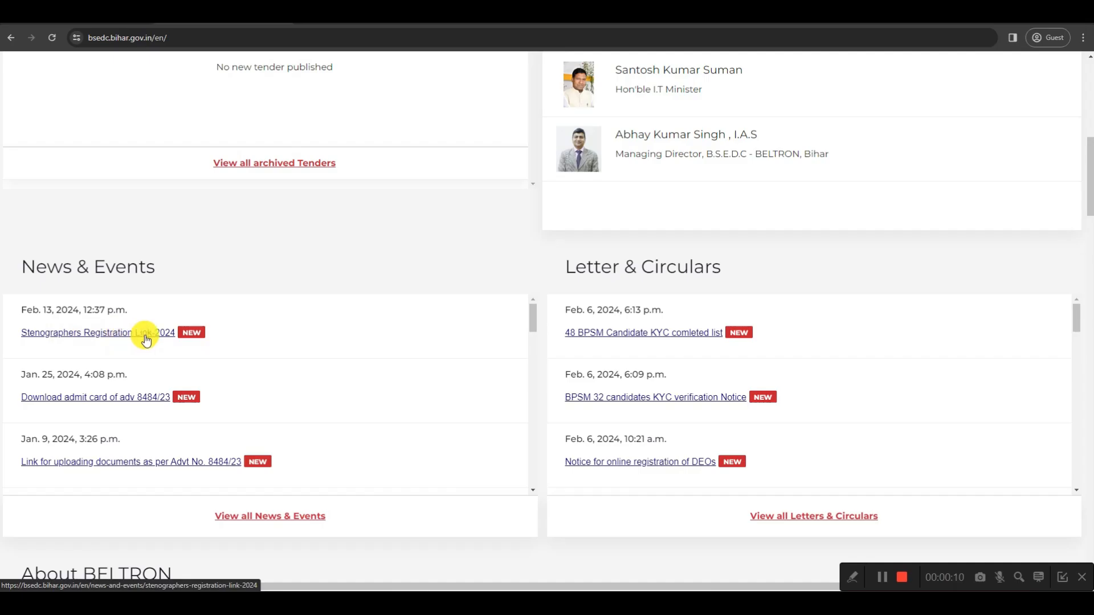
# - Open the Stenographers Registration Link-2024 entry under News & Events on the BELTRON website
pyautogui.click(136, 334)
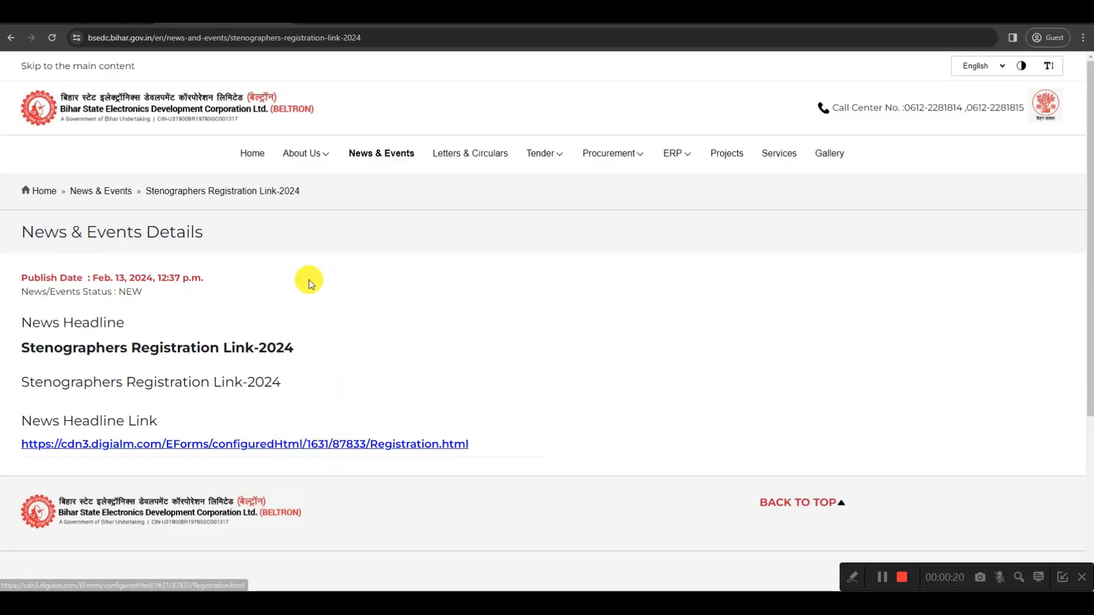
# - Open the EazytoNet home page from the Google results and go to its BELTRON Stenographer Recruitment 2024 article
pyautogui.hotkey('alt', 'Left')
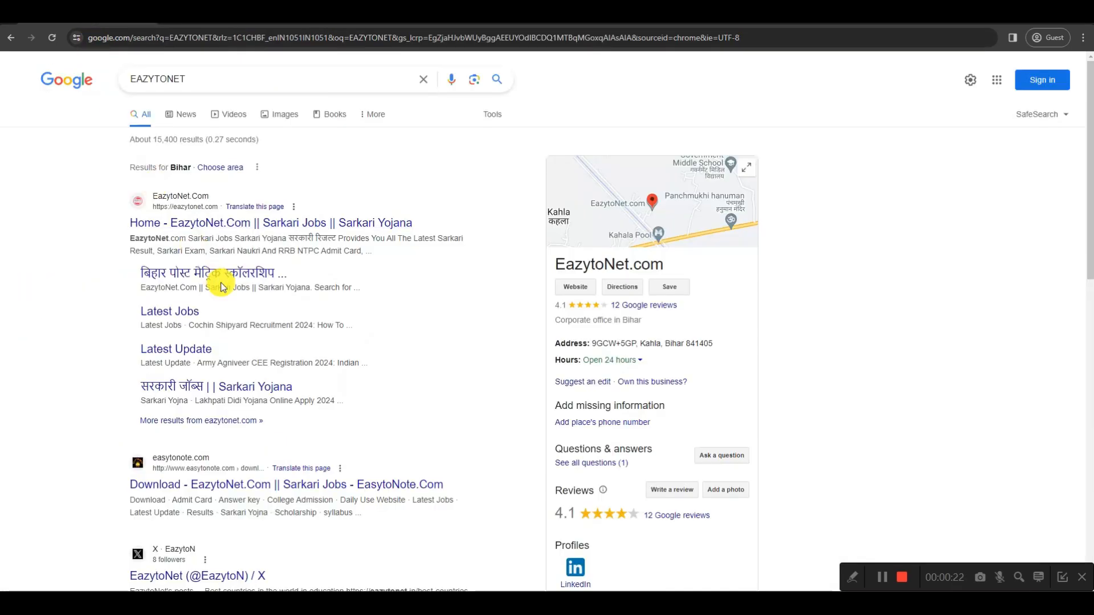
pyautogui.click(190, 222)
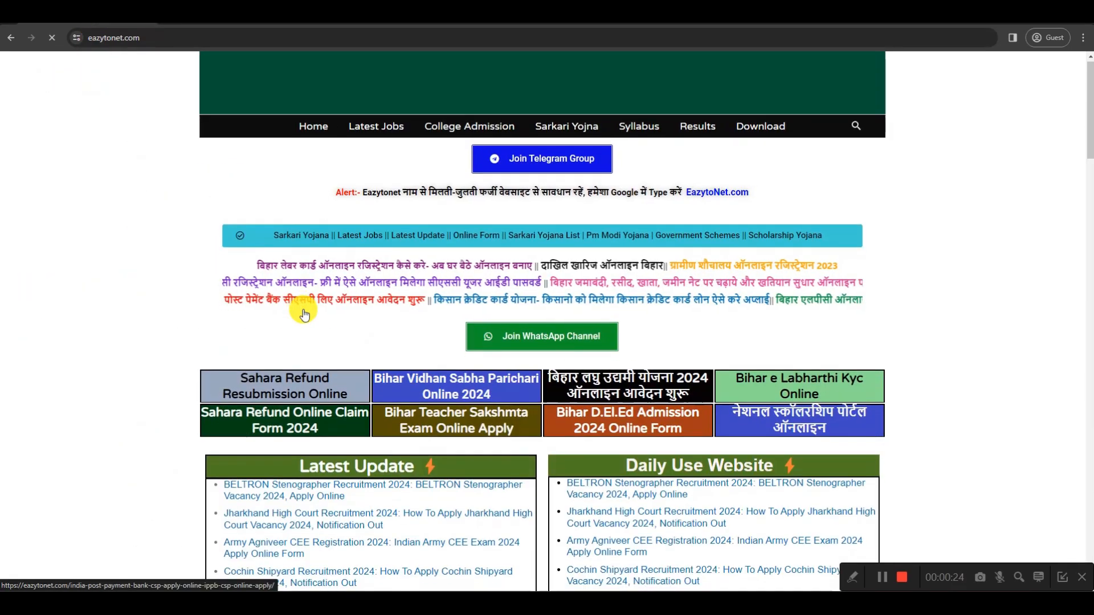
pyautogui.scroll(-8, 303, 309)
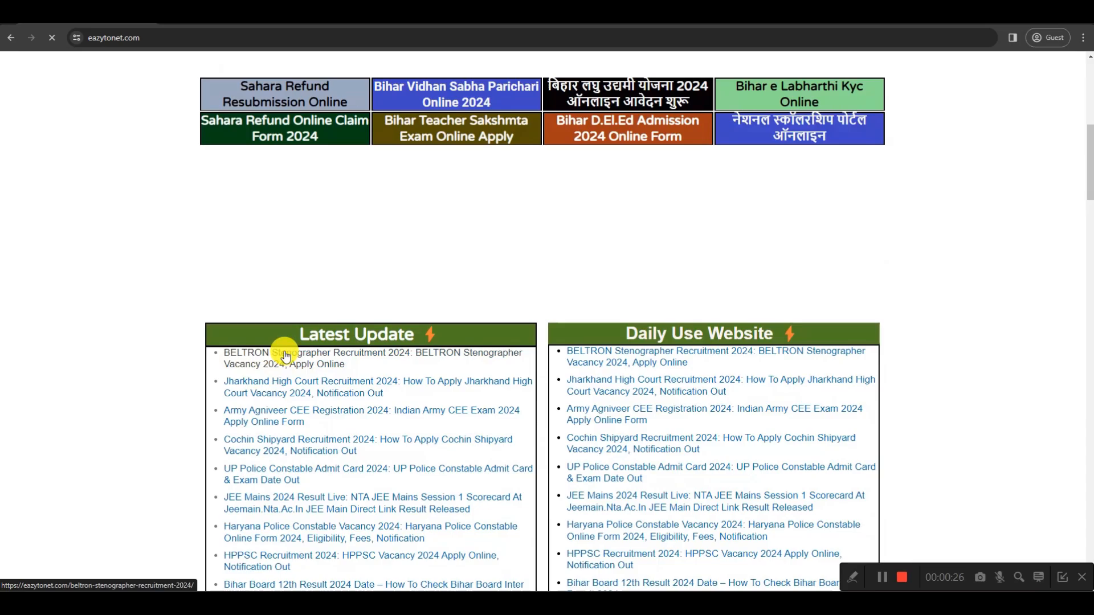
pyautogui.click(322, 357)
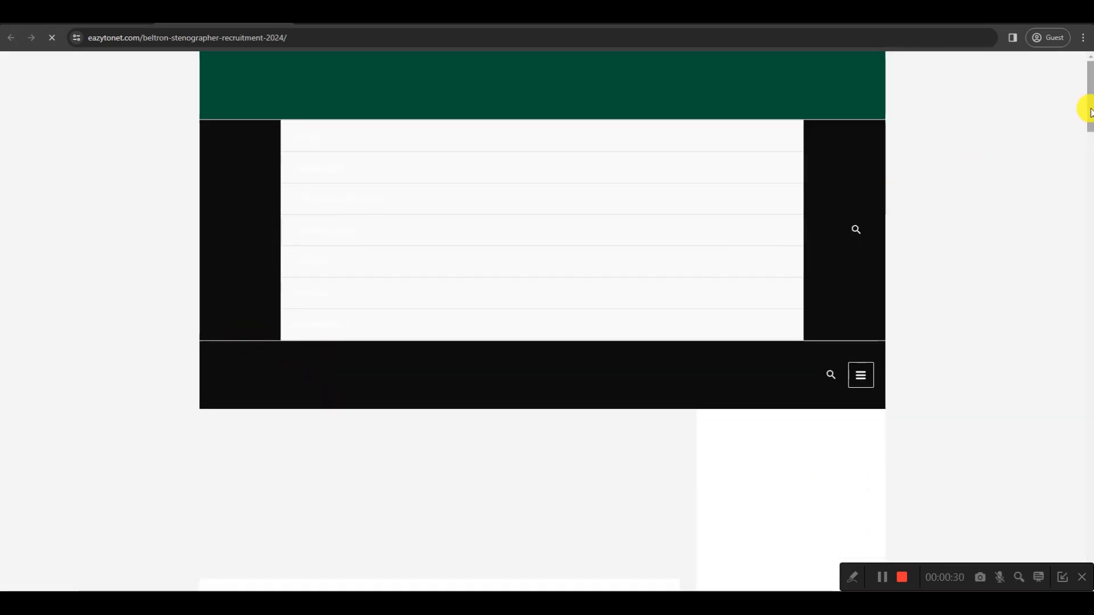
# - Open the For Online Apply link from the article's Important Links table and dismiss the Instructions notice on the registration page
pyautogui.moveTo(1087, 112); pyautogui.dragTo(1054, 499)
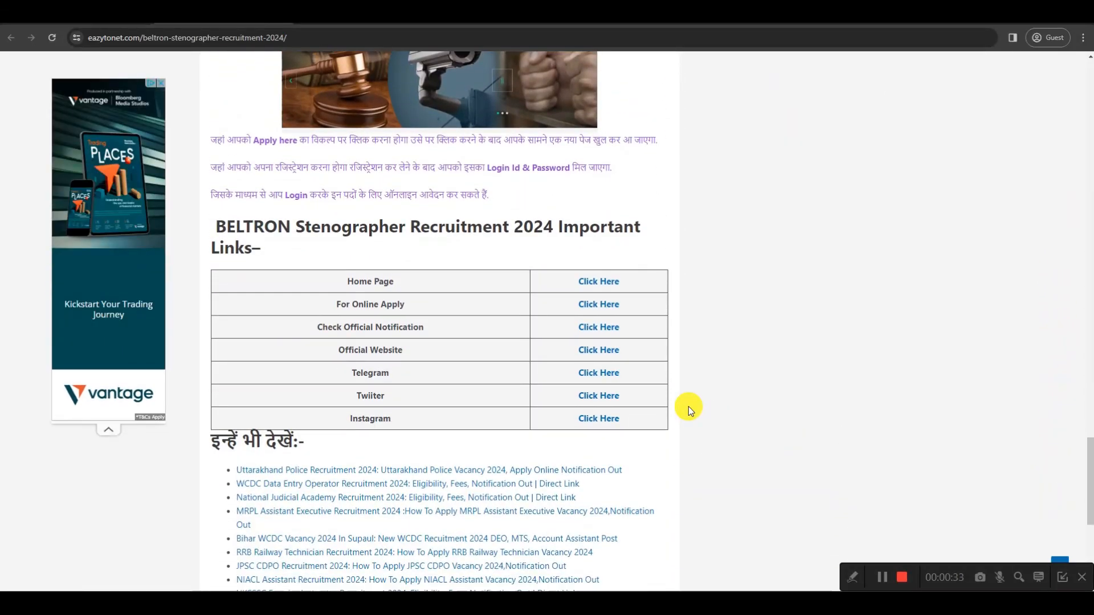
pyautogui.click(595, 309)
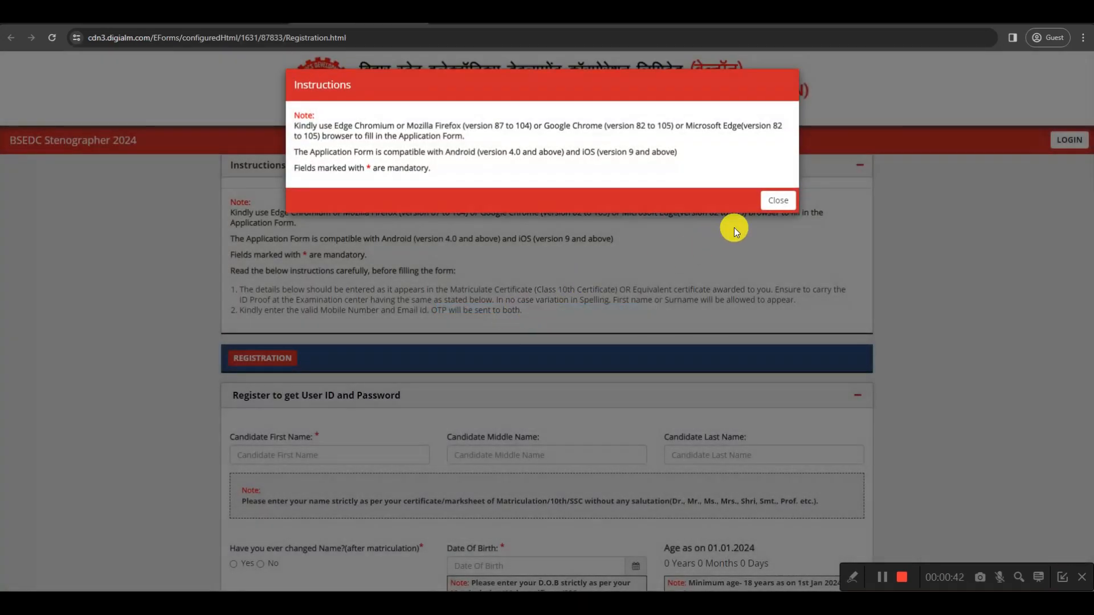
pyautogui.click(776, 201)
pyautogui.click(776, 300)
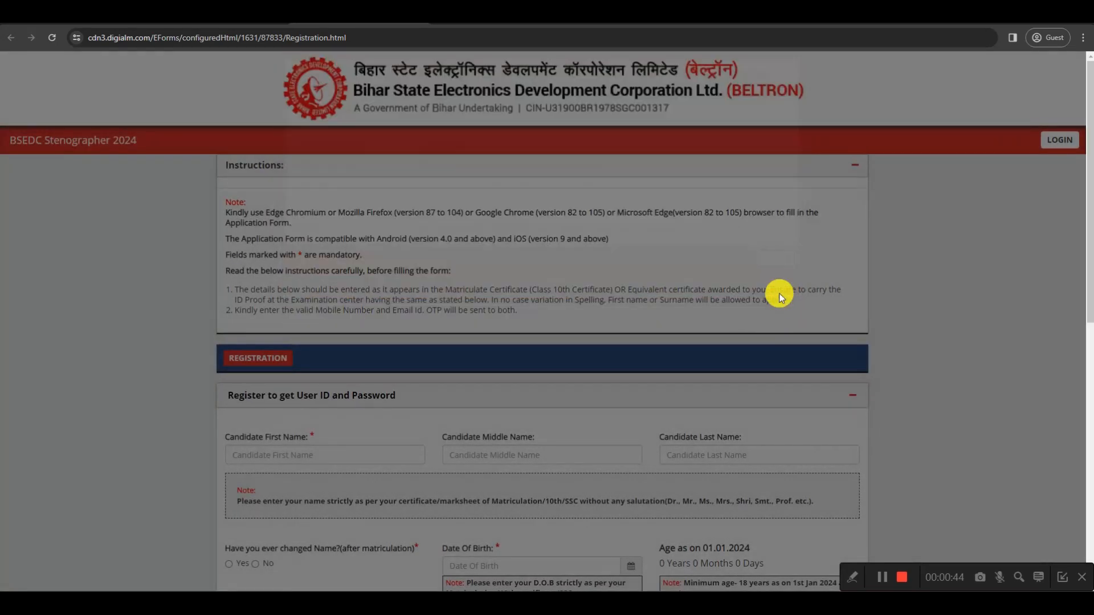
pyautogui.scroll(-4, 517, 335)
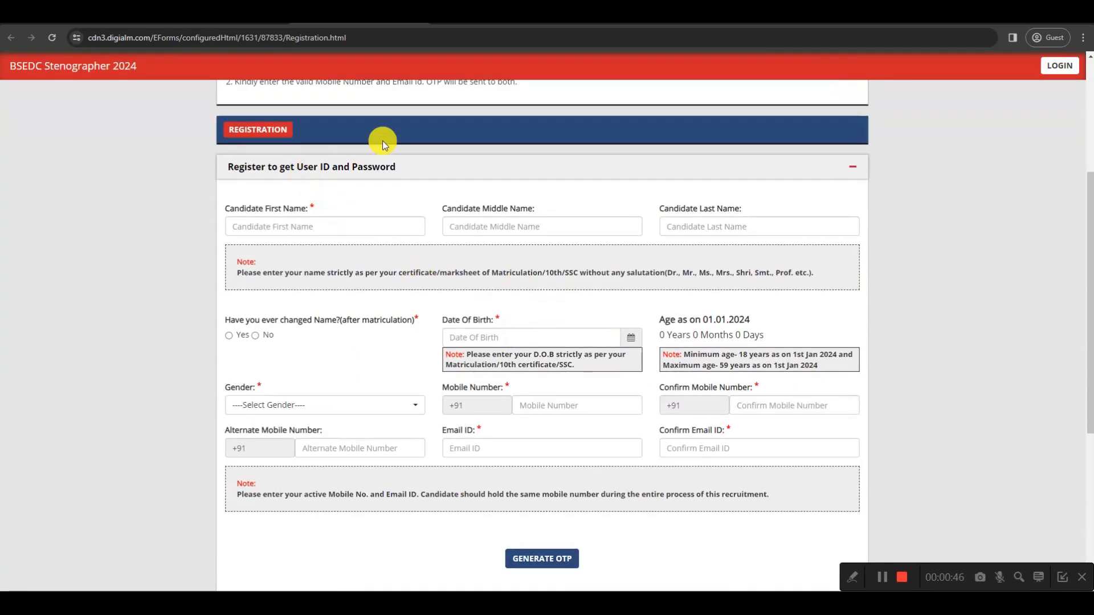
pyautogui.moveTo(1089, 201); pyautogui.dragTo(1088, 212)
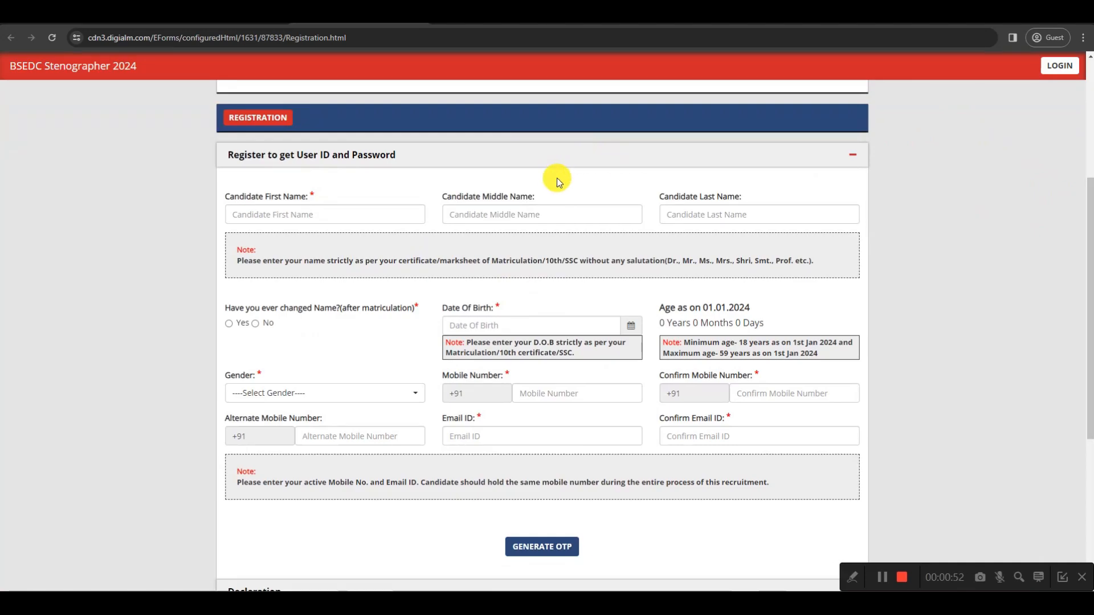
# - Examine the Stenographer notice PDF for the qualification, age limit, exam fees, registration dates and exam pattern
pyautogui.click(487, 14)
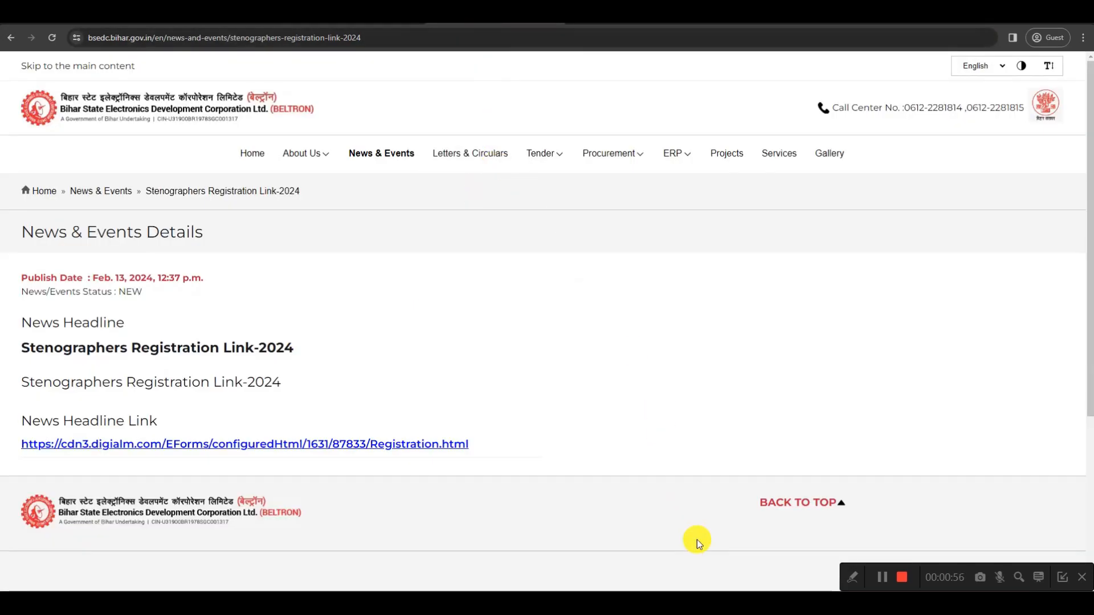
pyautogui.click(717, 604)
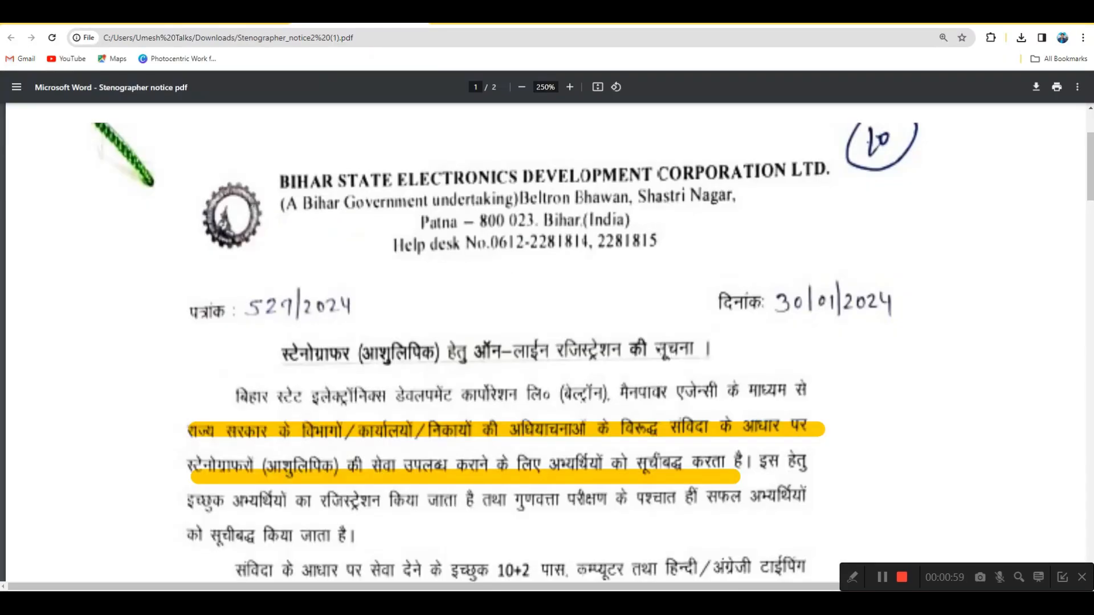
pyautogui.click(359, 13)
pyautogui.scroll(-2, 675, 344)
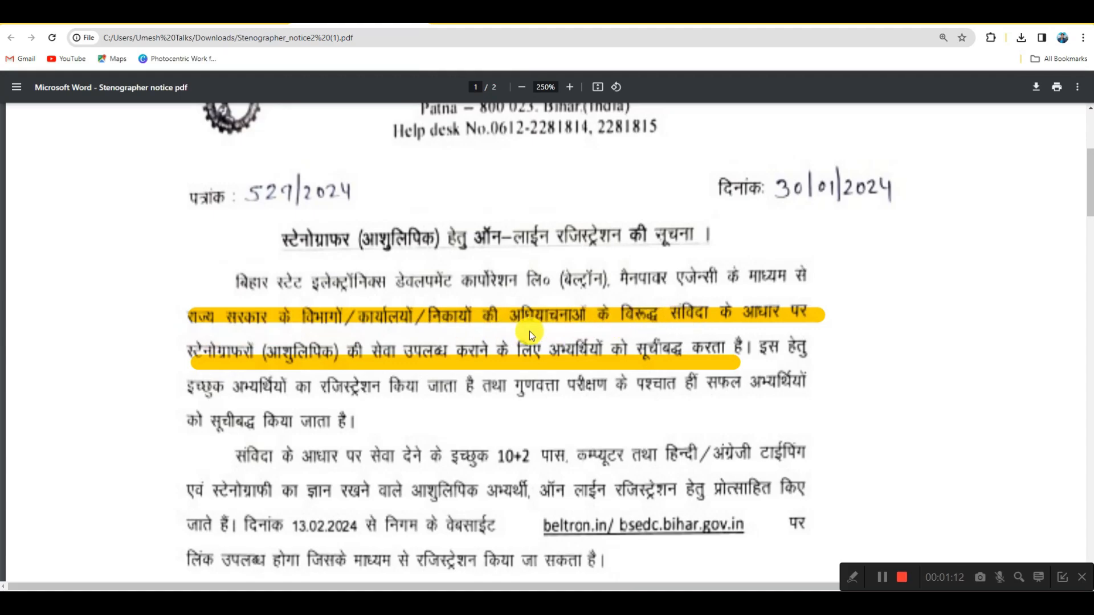
pyautogui.scroll(-5, 542, 333)
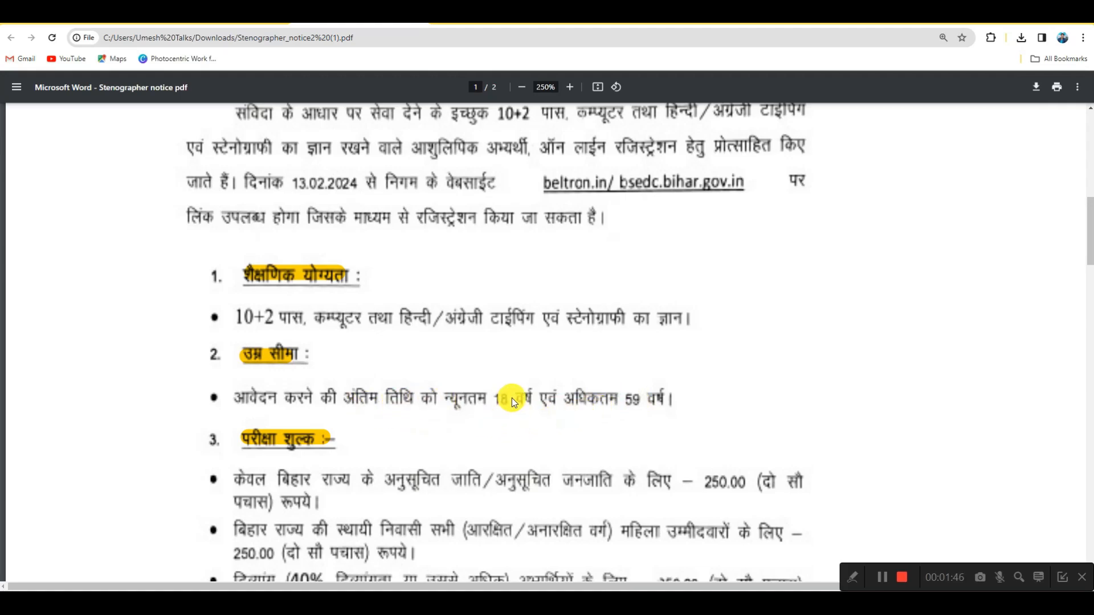
pyautogui.scroll(-7, 512, 399)
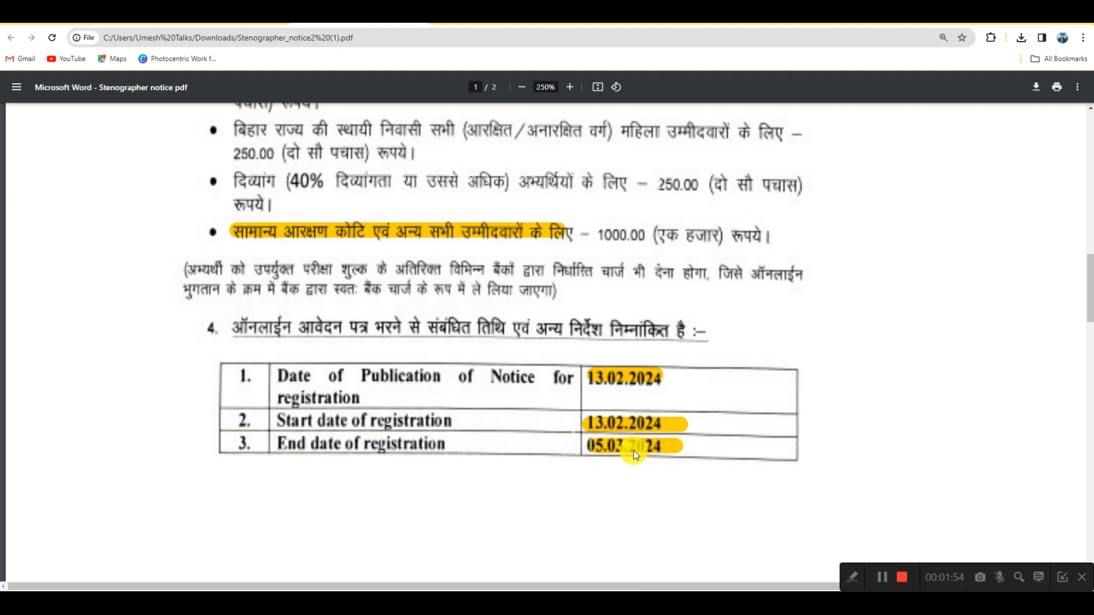
pyautogui.scroll(2, 544, 374)
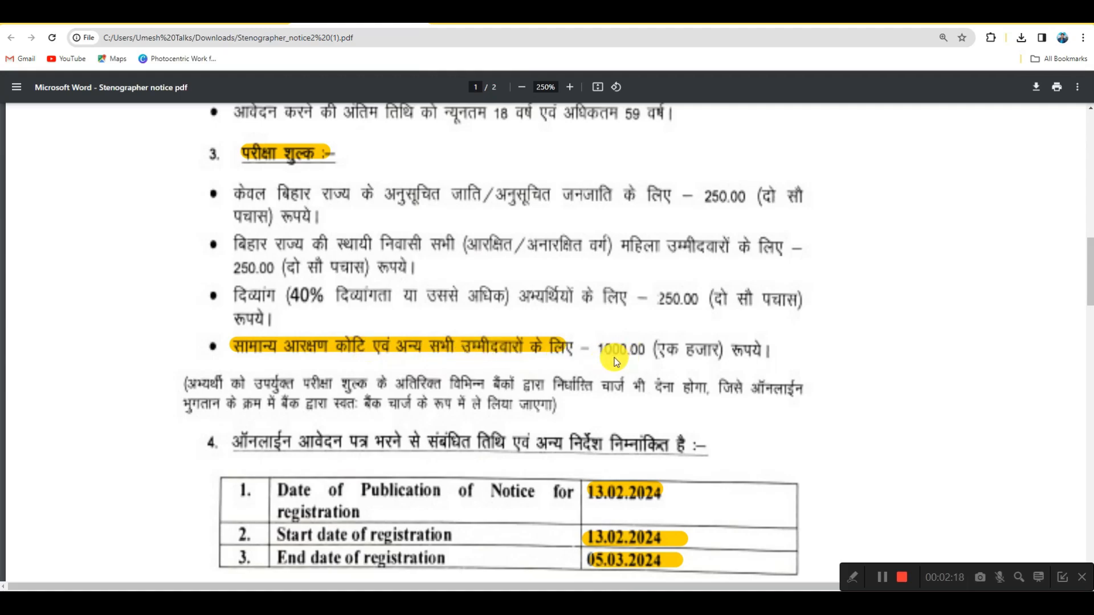
pyautogui.scroll(-10, 616, 361)
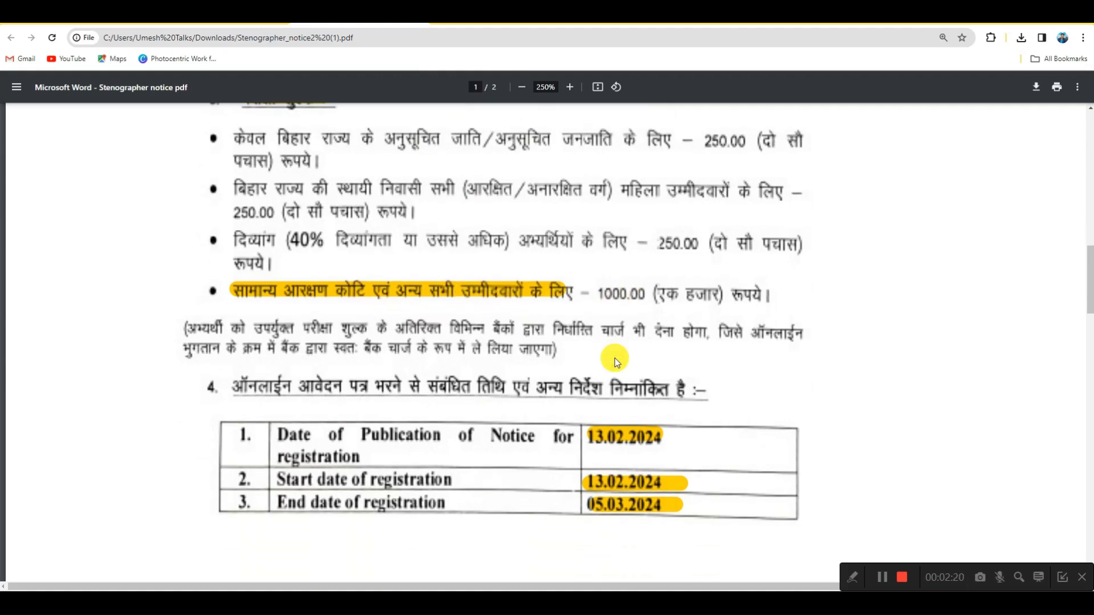
pyautogui.scroll(-3, 615, 360)
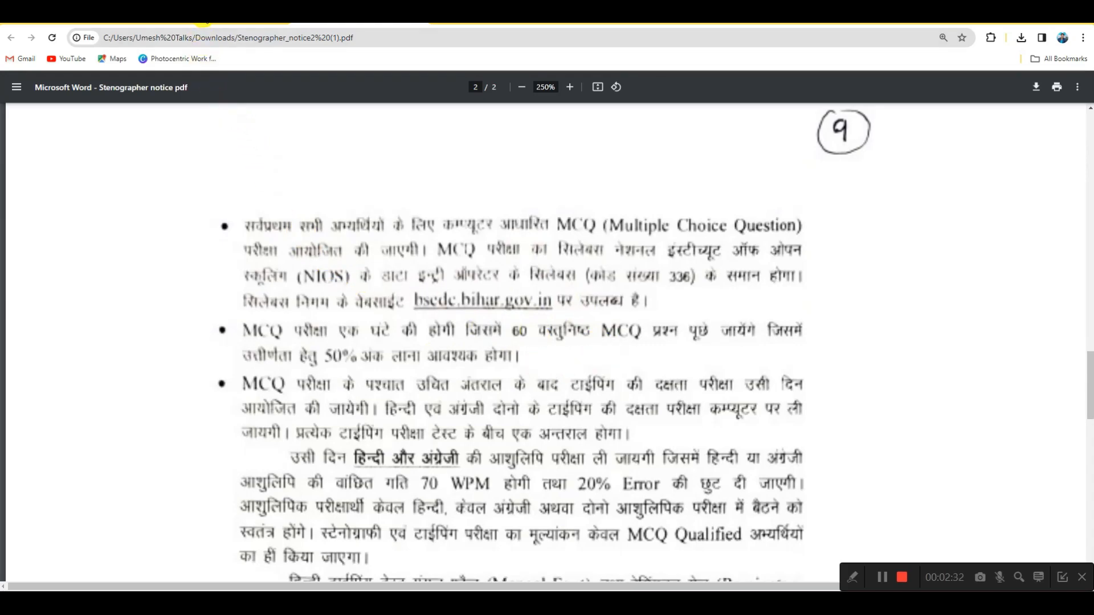
# - Return to the recruitment article's Important Links and open the online registration form for BSEDC Stenographer 2024
pyautogui.click(197, 23)
pyautogui.scroll(-5, 555, 352)
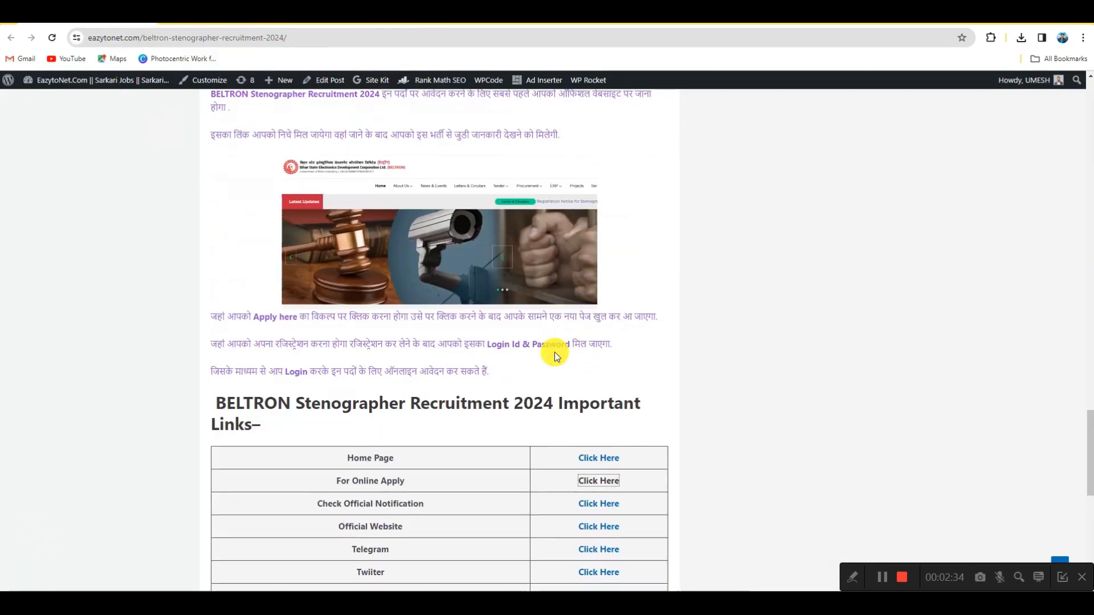
pyautogui.scroll(-3, 555, 352)
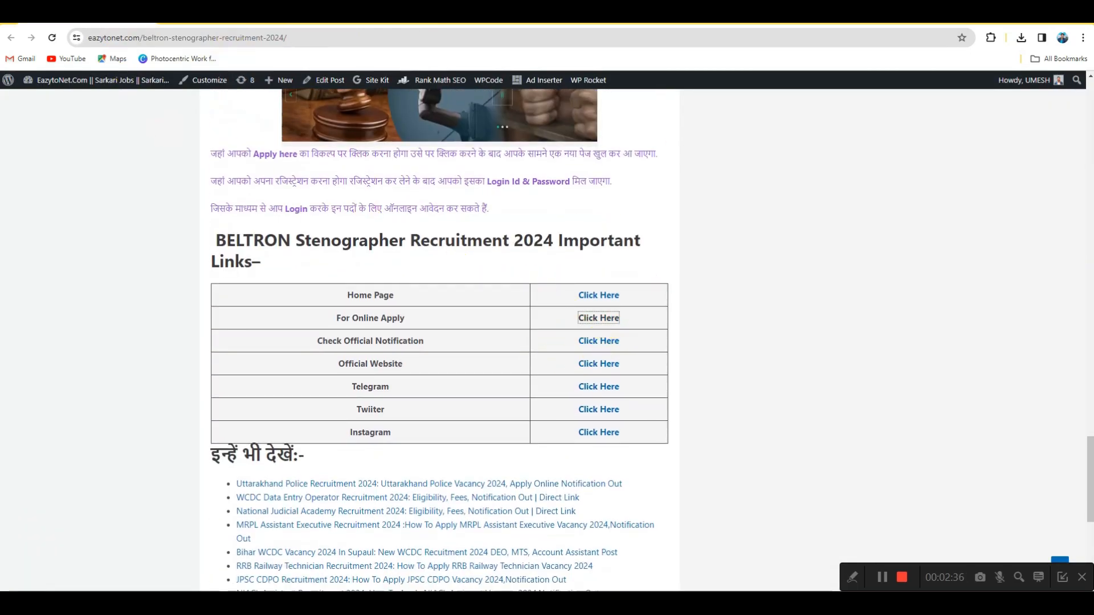
pyautogui.click(598, 318)
pyautogui.scroll(-4, 631, 320)
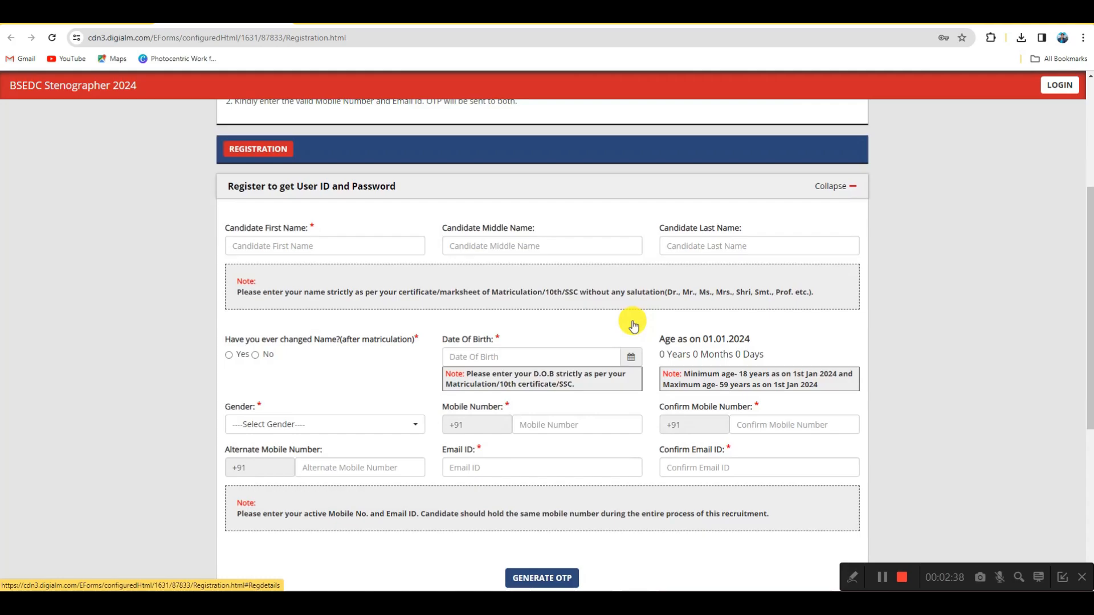
# - Enlarge the browser zoom of the registration page and show the candidate name fields
pyautogui.click(1082, 38)
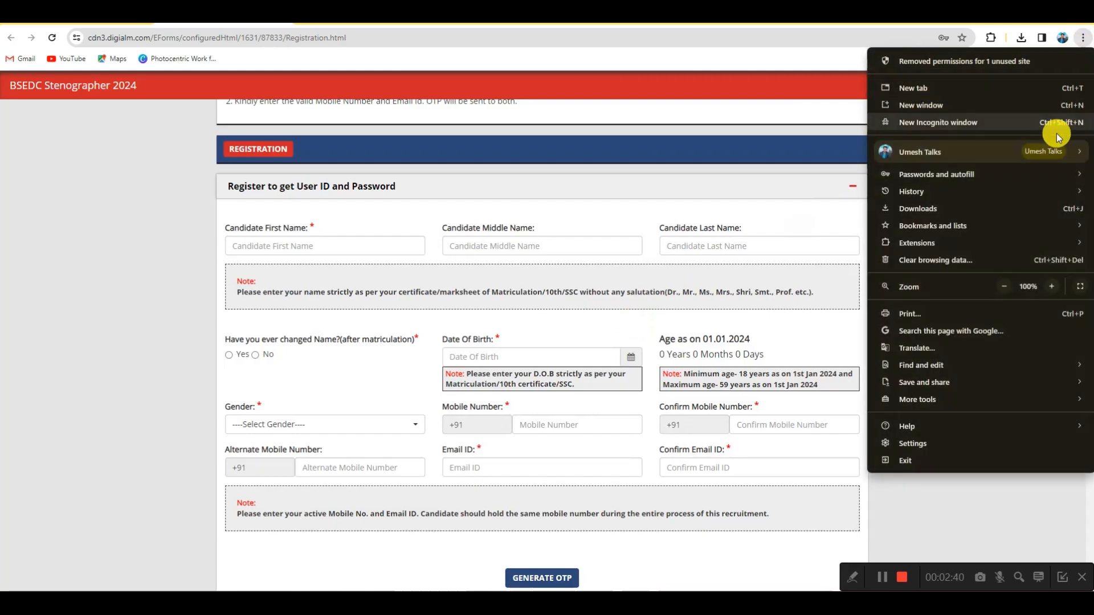
pyautogui.click(1040, 285)
pyautogui.click(1040, 285)
pyautogui.click(1035, 286)
pyautogui.click(754, 233)
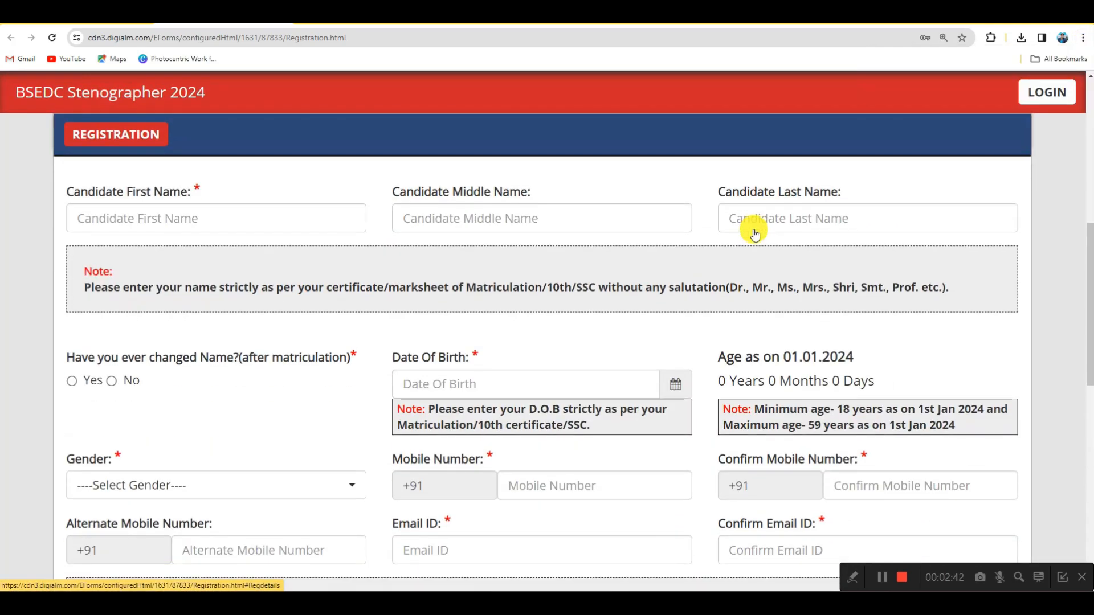
pyautogui.scroll(1, 754, 233)
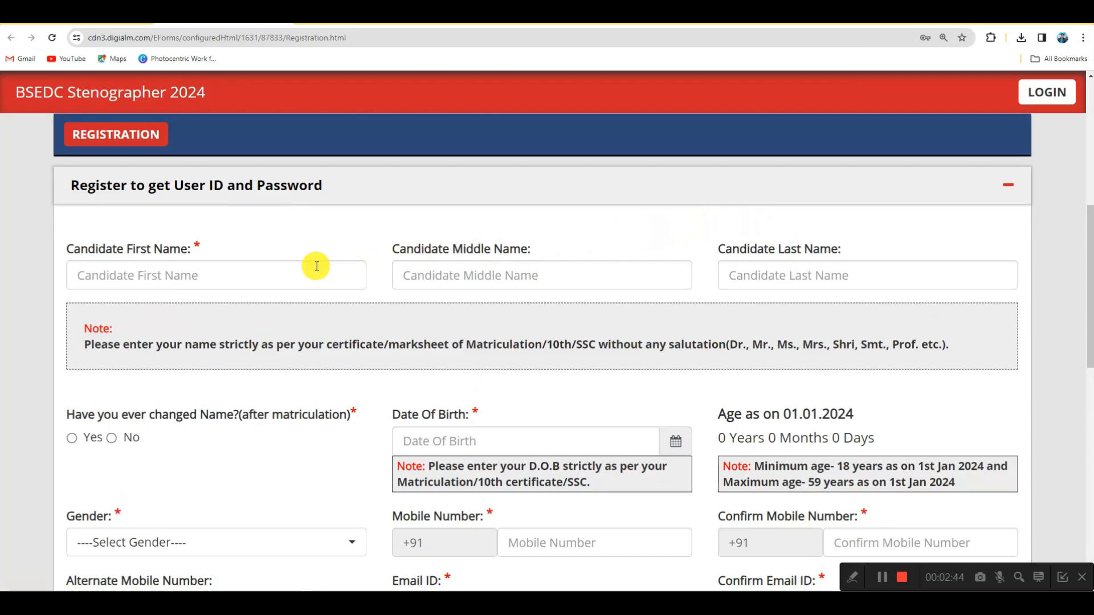
# - Highlight the candidate first, middle and last name labels on the registration form
pyautogui.doubleClick(171, 249)
pyautogui.moveTo(452, 251); pyautogui.dragTo(527, 251)
pyautogui.moveTo(776, 249); pyautogui.dragTo(819, 259)
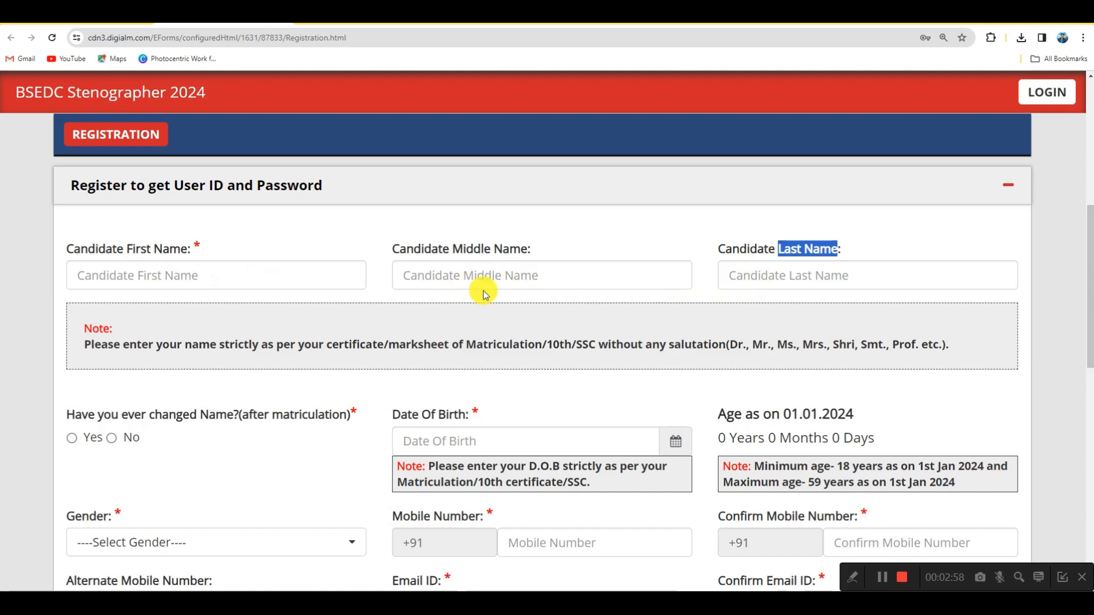
# - Answer No to the question about having changed the name after matriculation
pyautogui.scroll(-3, 578, 301)
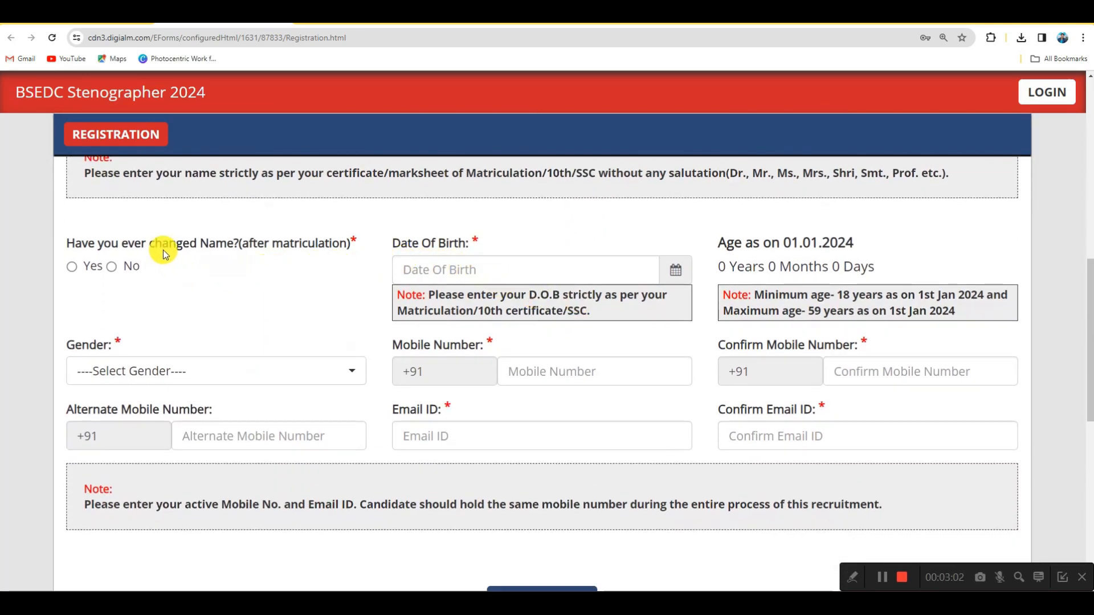
pyautogui.moveTo(153, 241); pyautogui.dragTo(163, 241)
pyautogui.moveTo(229, 251); pyautogui.dragTo(226, 246)
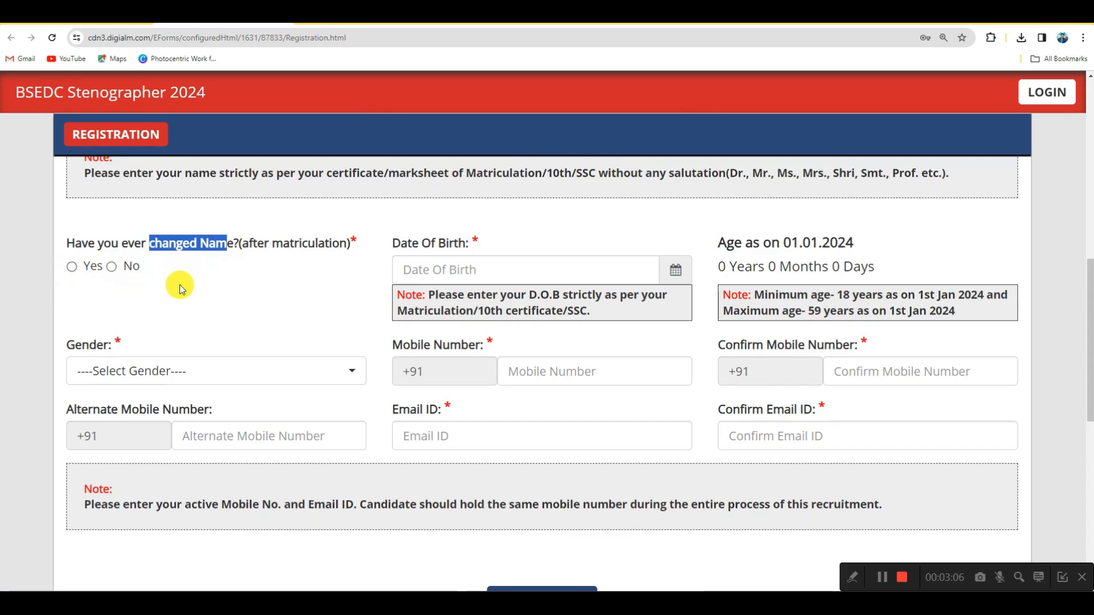
pyautogui.click(109, 267)
# - Browse the Date Of Birth calendar to a birth year and month, and close it without choosing a day
pyautogui.moveTo(391, 248); pyautogui.dragTo(455, 250)
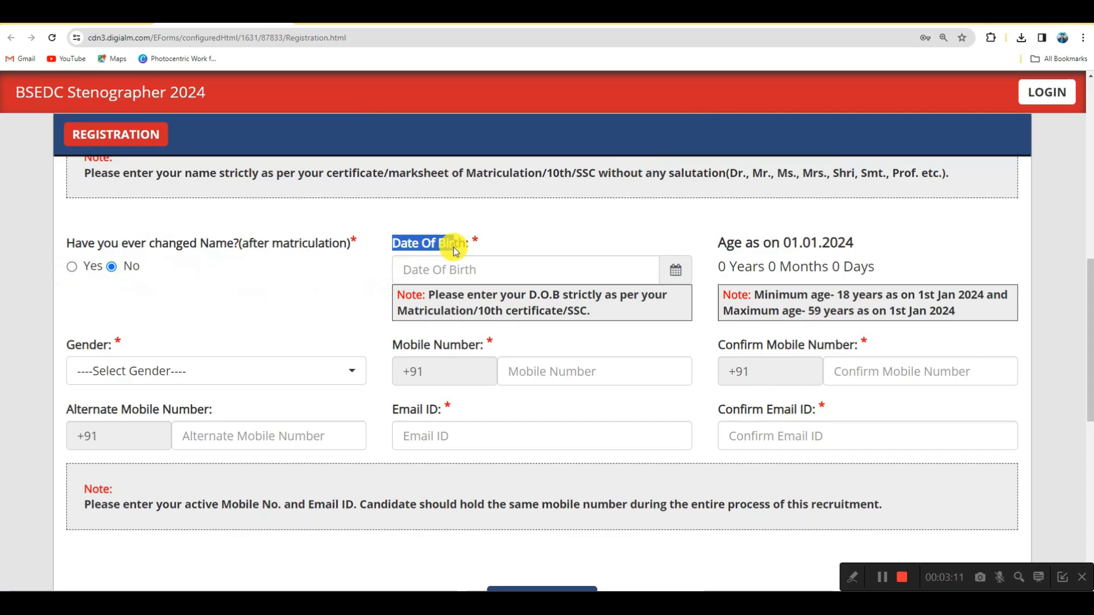
pyautogui.click(674, 270)
pyautogui.click(485, 308)
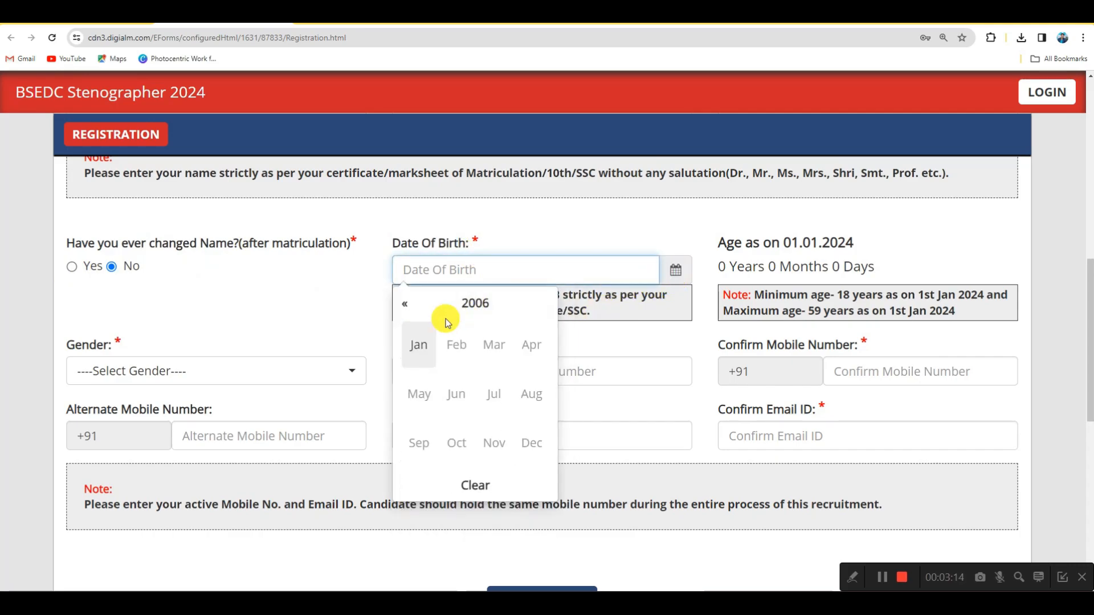
pyautogui.click(473, 303)
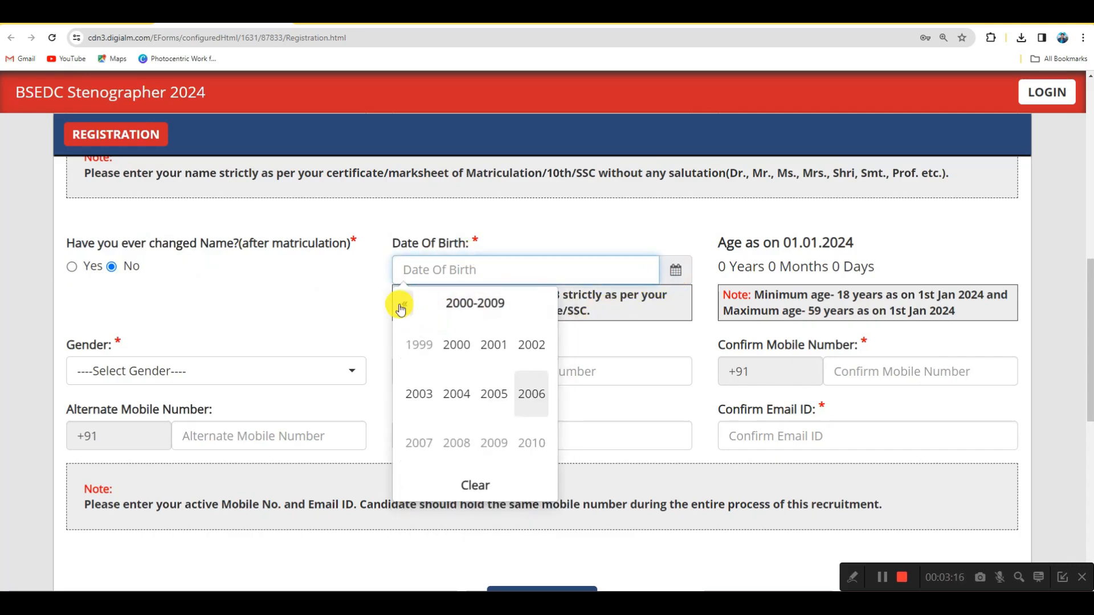
pyautogui.click(404, 304)
pyautogui.click(492, 393)
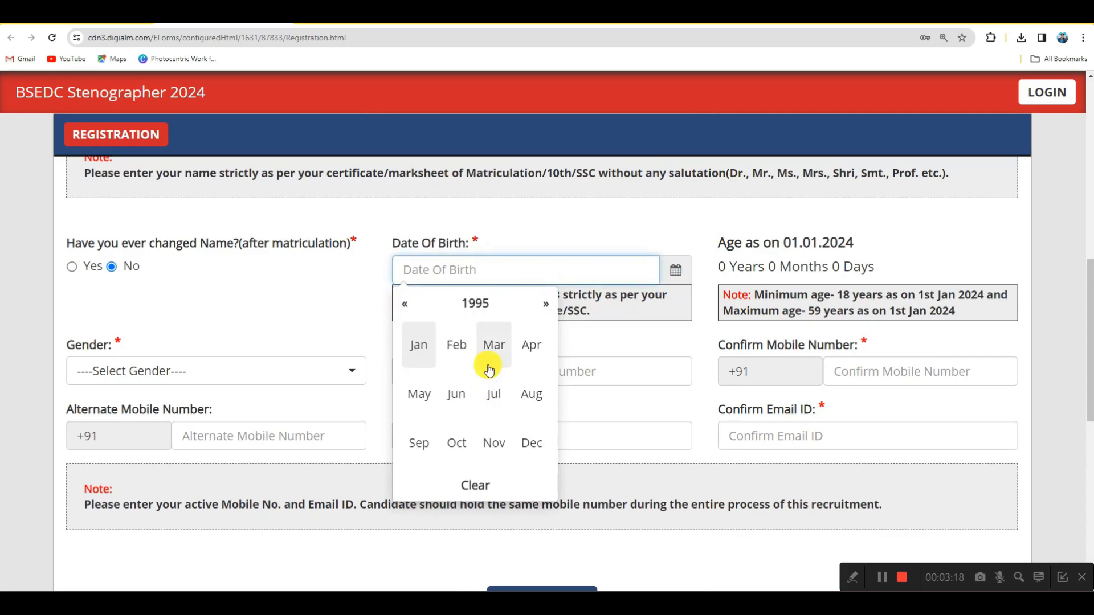
pyautogui.click(463, 348)
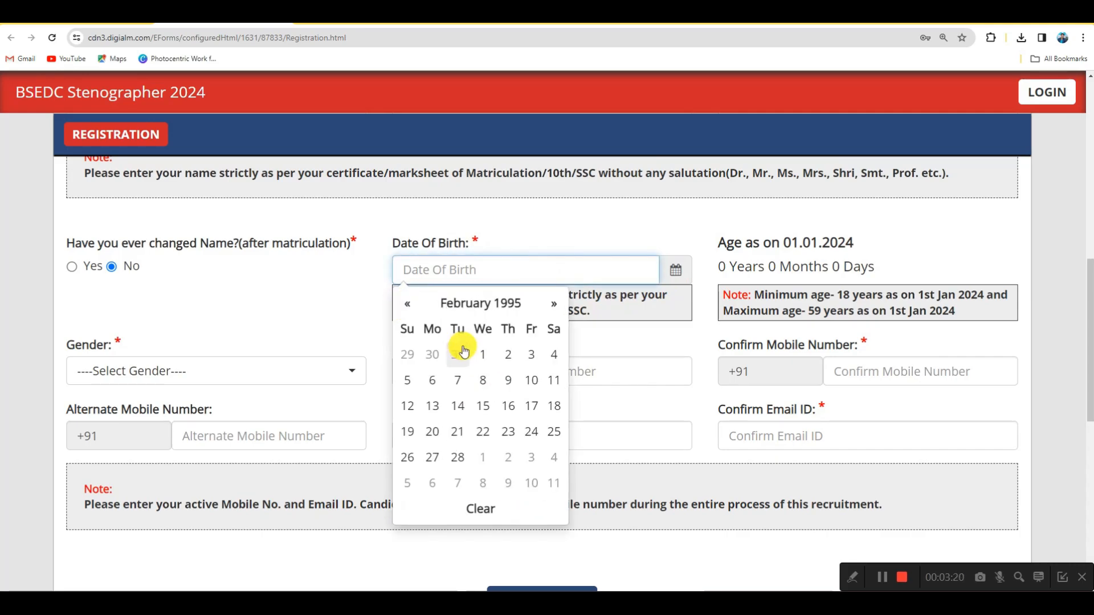
pyautogui.click(538, 237)
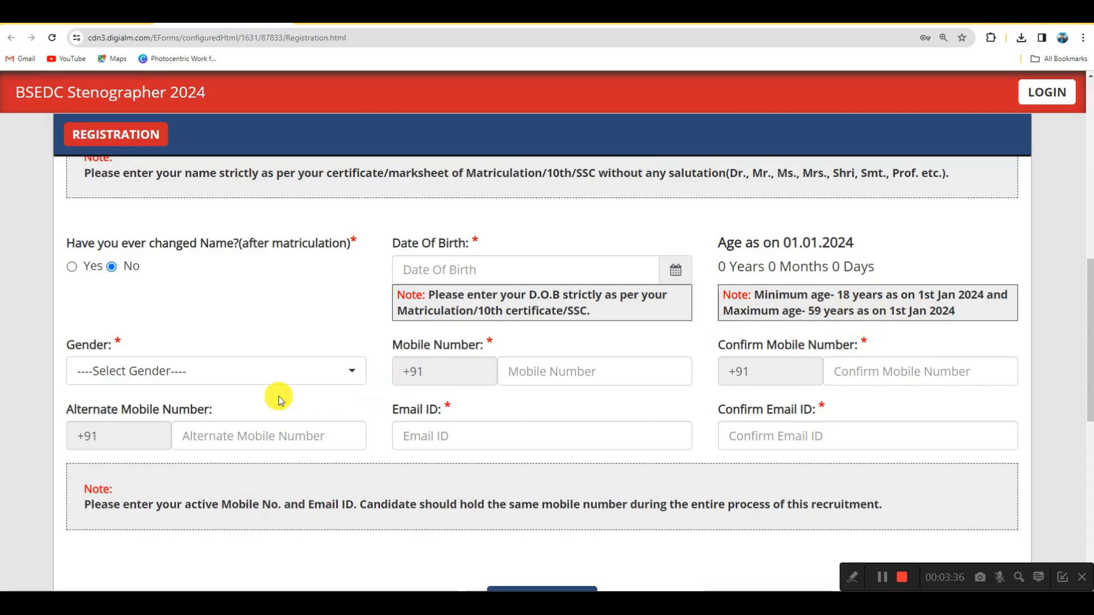
# - Set the candidate's gender to Male
pyautogui.click(192, 372)
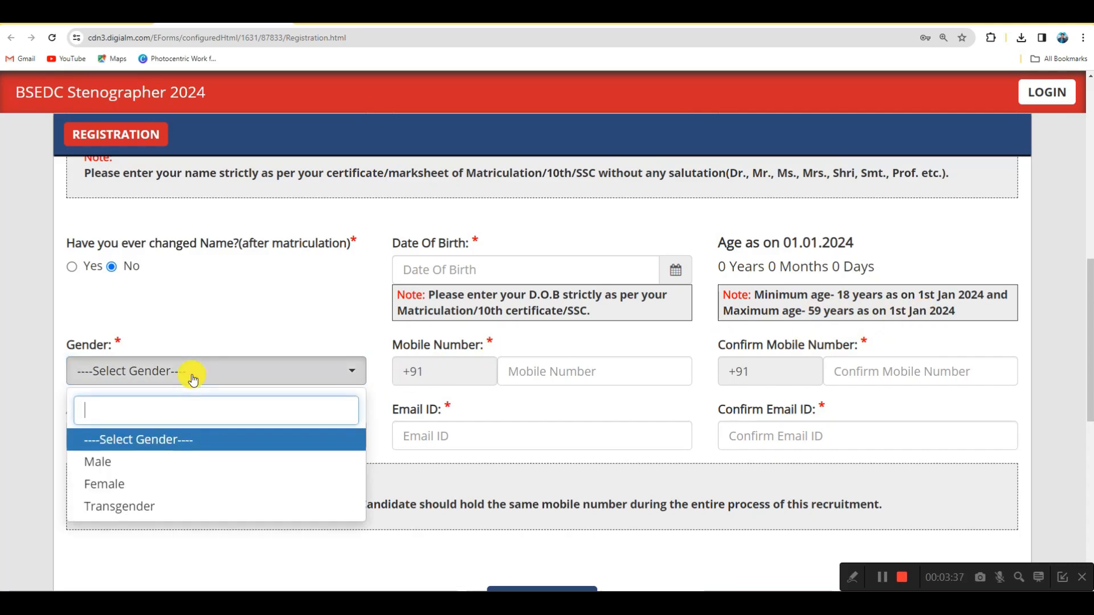
pyautogui.click(130, 461)
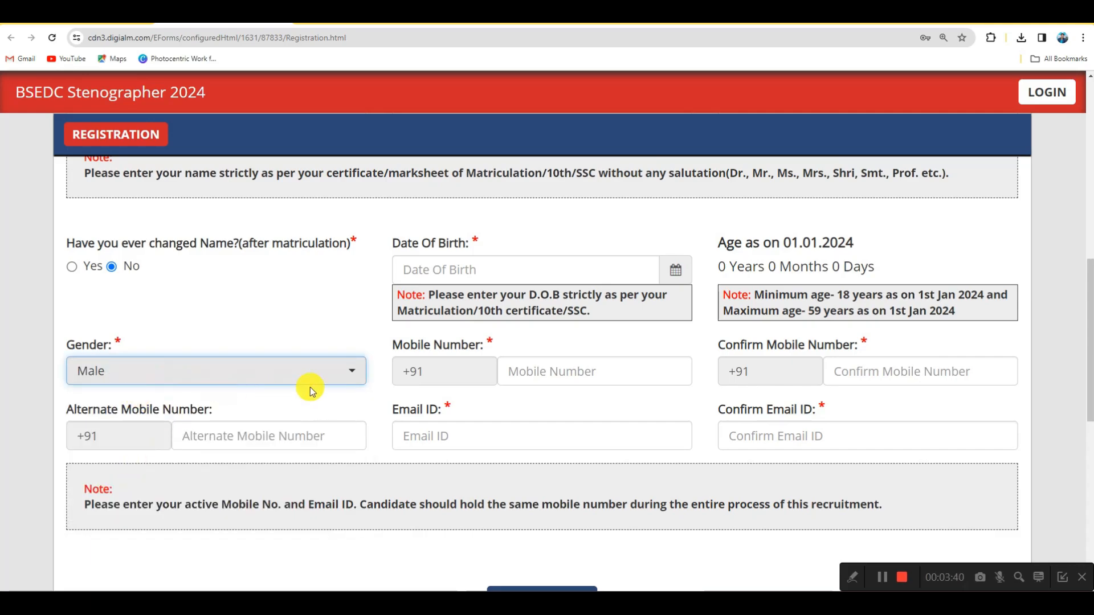
# - Change the candidate's gender to Female
pyautogui.click(117, 369)
pyautogui.click(116, 481)
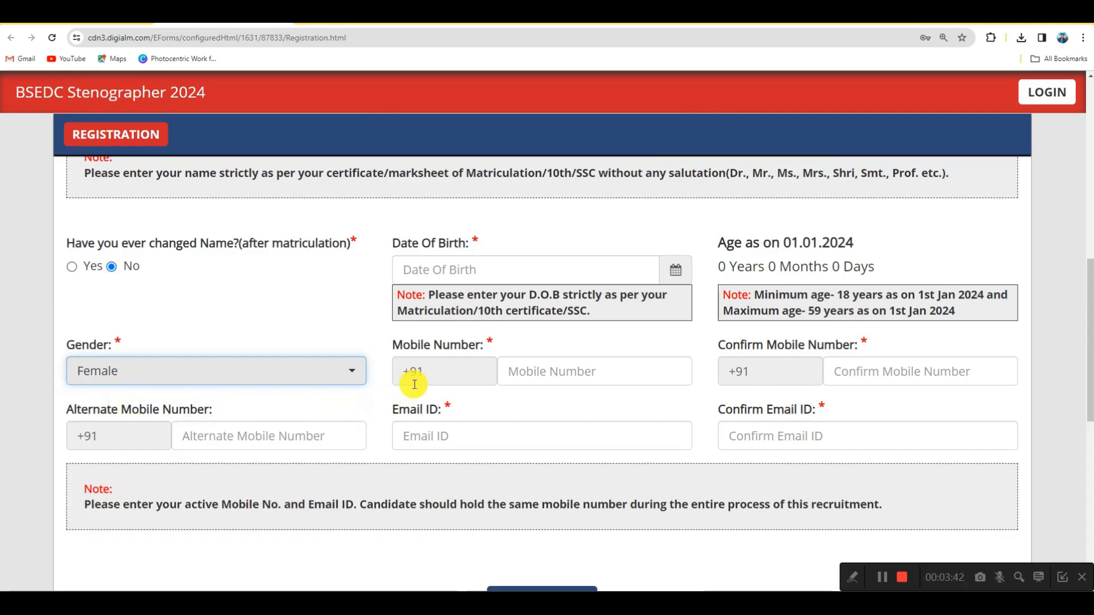
# - Highlight the mobile number, confirm mobile number, alternate mobile number, email ID and confirm email ID labels on the registration form
pyautogui.moveTo(401, 356); pyautogui.dragTo(422, 349)
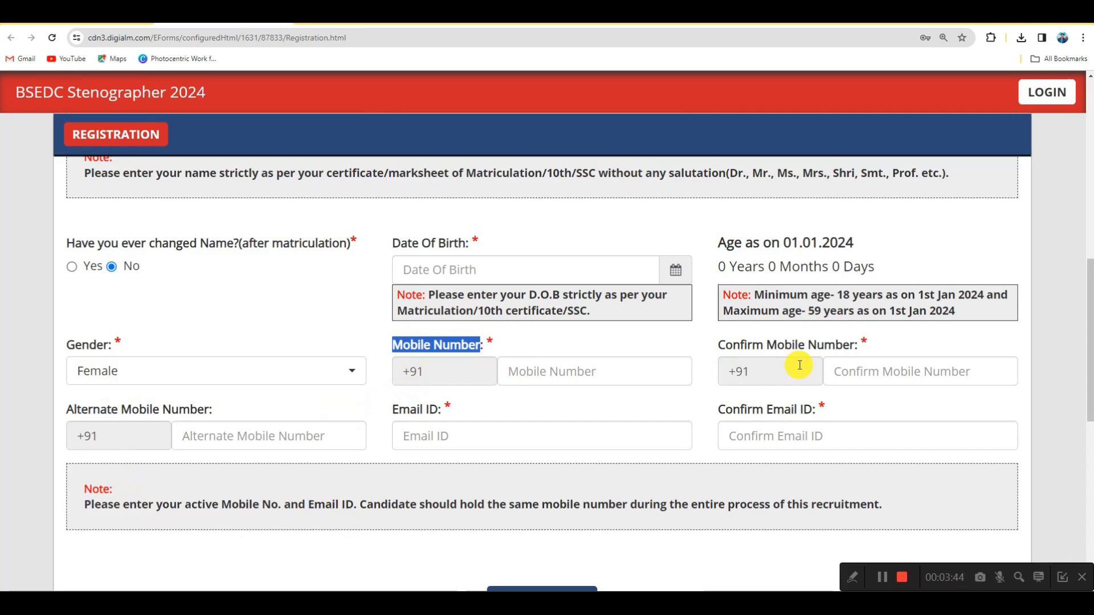
pyautogui.moveTo(719, 345); pyautogui.dragTo(846, 348)
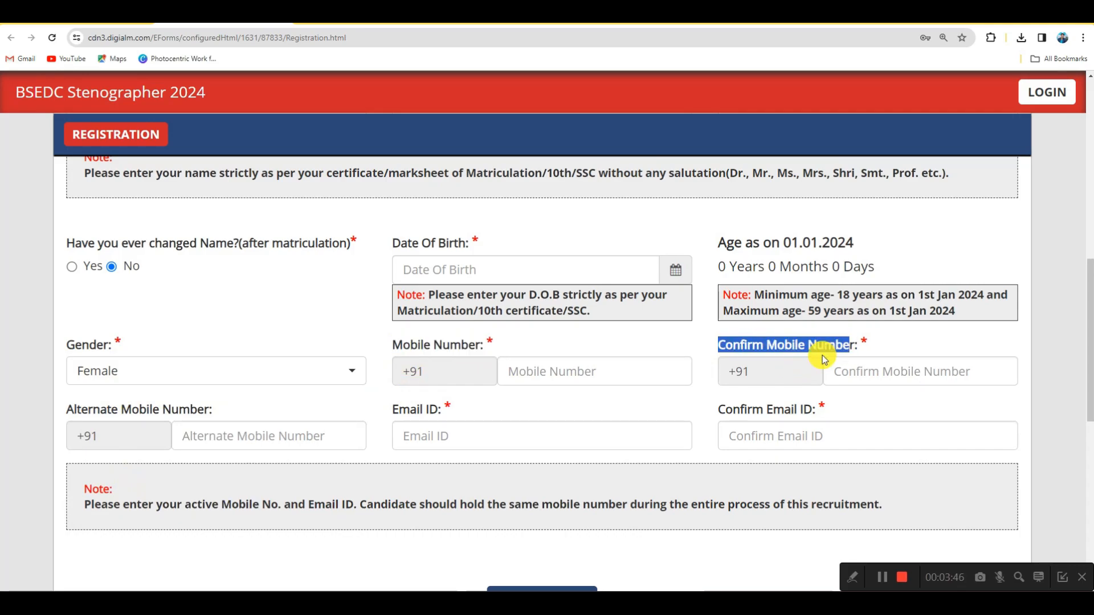
pyautogui.moveTo(67, 409); pyautogui.dragTo(207, 411)
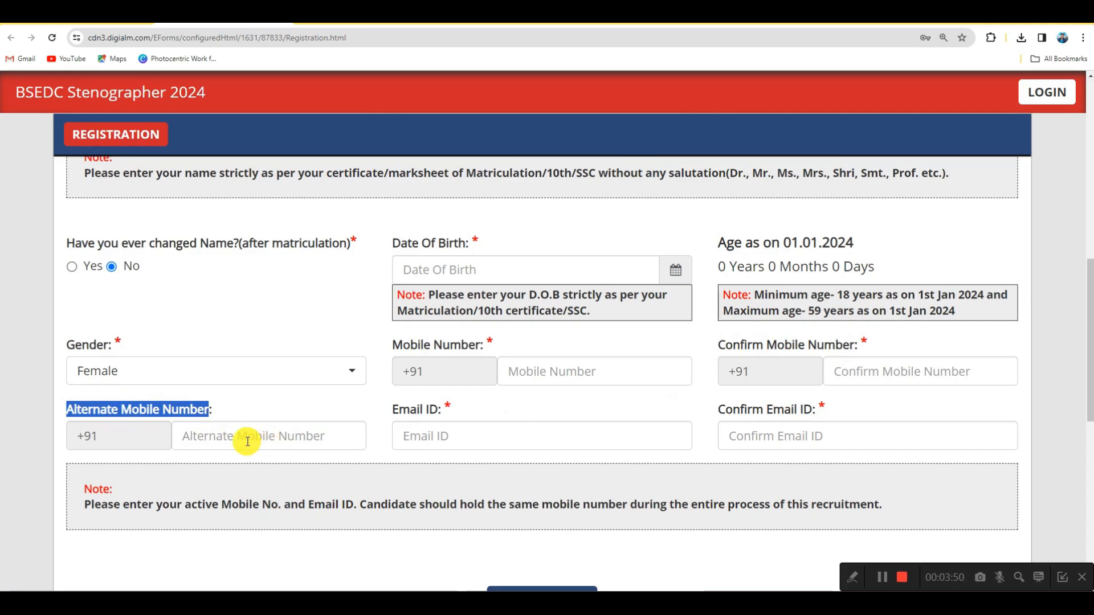
pyautogui.click(397, 411)
pyautogui.moveTo(397, 412); pyautogui.dragTo(441, 410)
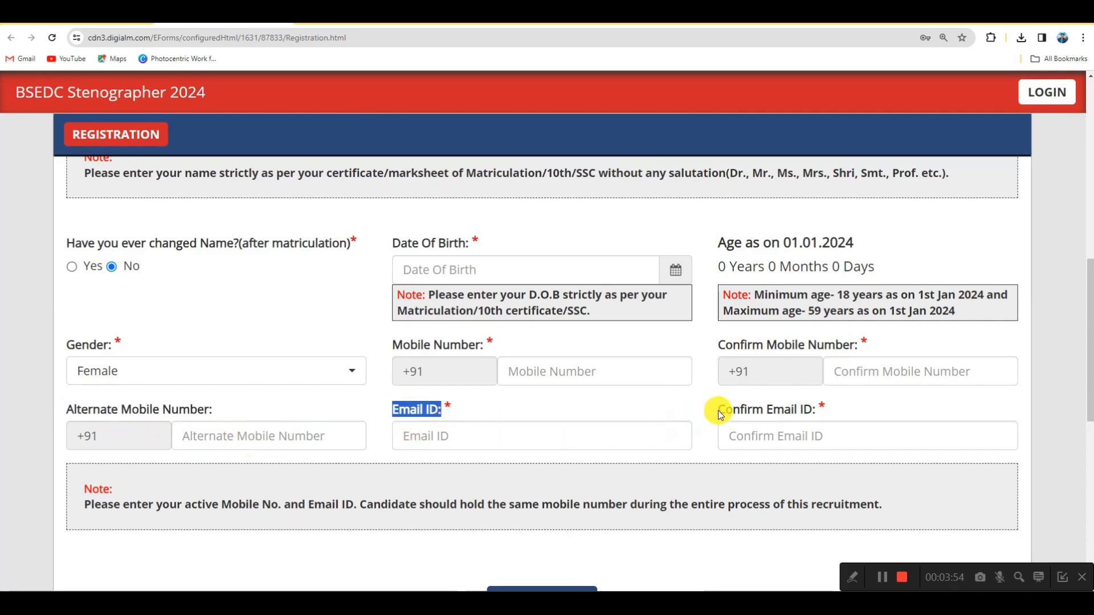
pyautogui.moveTo(718, 410); pyautogui.dragTo(797, 411)
pyautogui.scroll(-3, 648, 459)
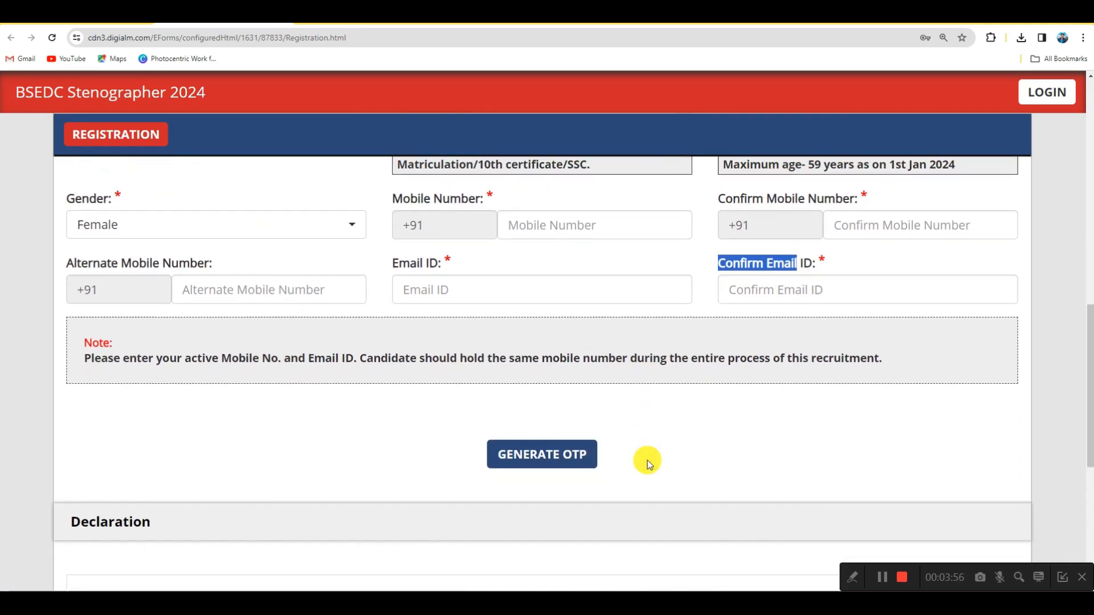
# - Generate the OTP for the registration by completing the captcha authentication, and acknowledge the OTP notice
pyautogui.scroll(-3, 647, 461)
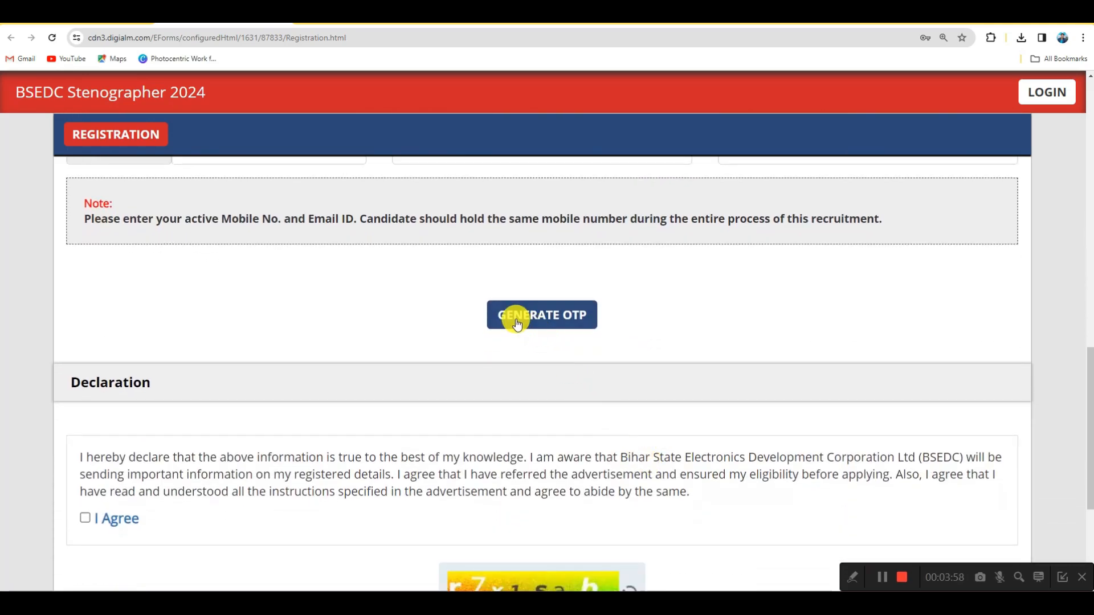
pyautogui.click(882, 578)
pyautogui.click(542, 314)
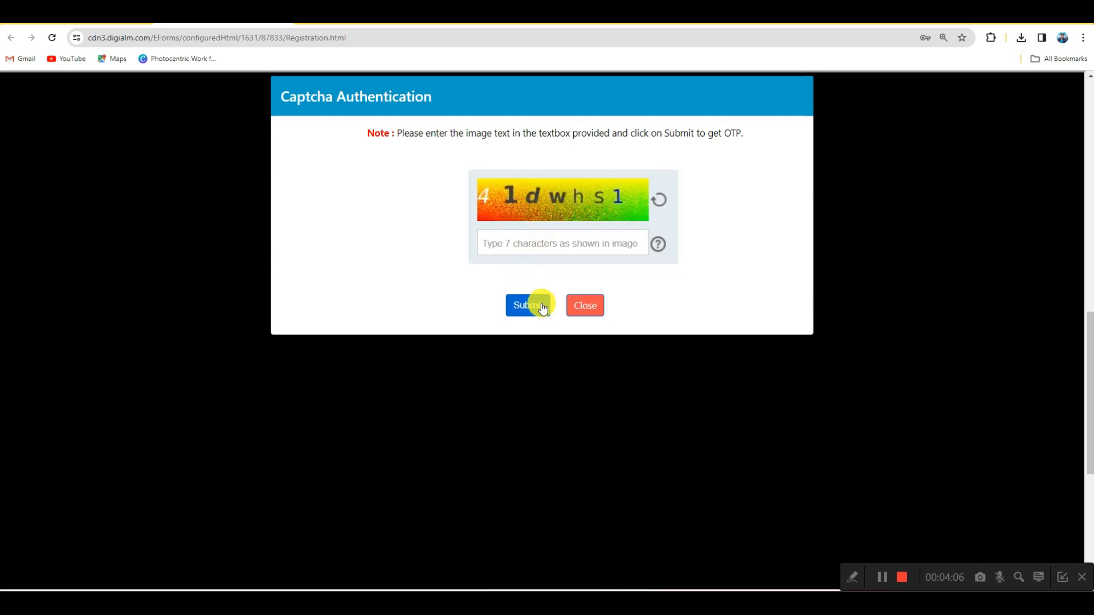
pyautogui.click(899, 571)
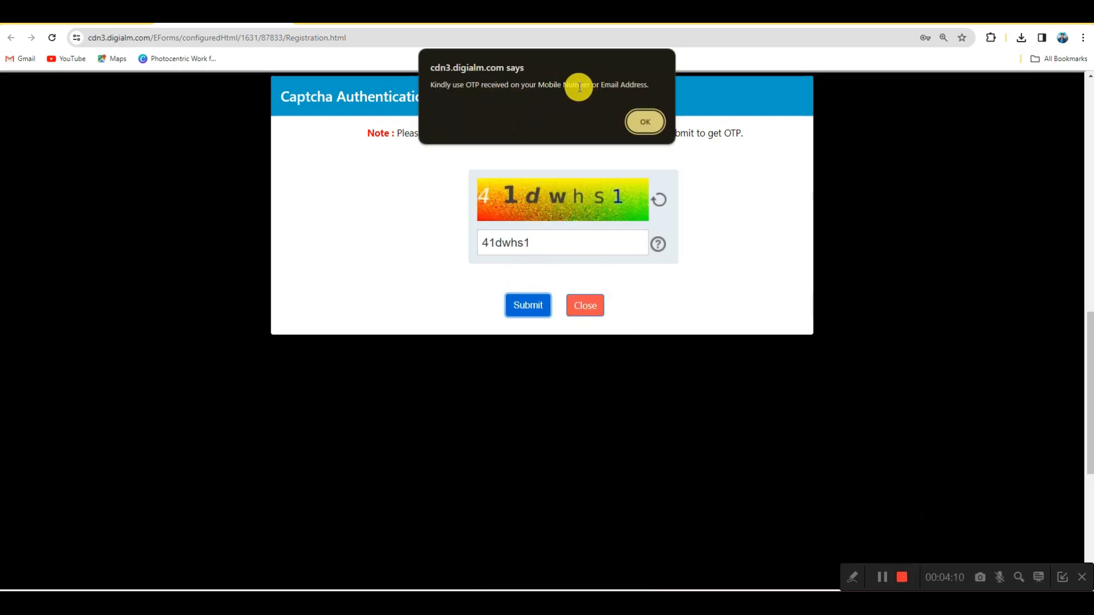
pyautogui.click(642, 122)
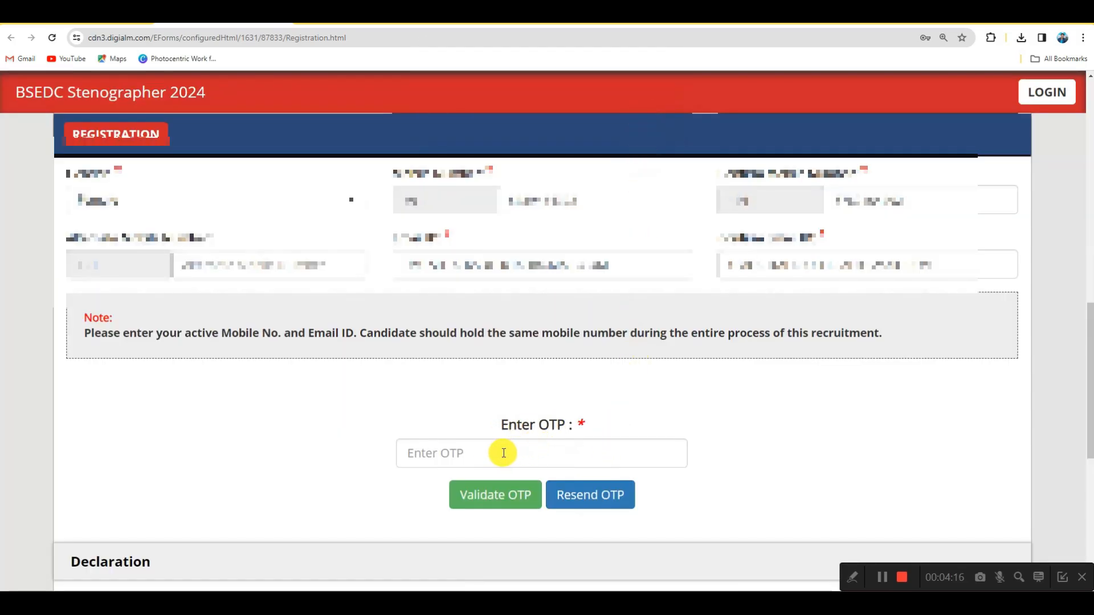
# - Agree to the registration declaration and reverify the form
pyautogui.click(885, 580)
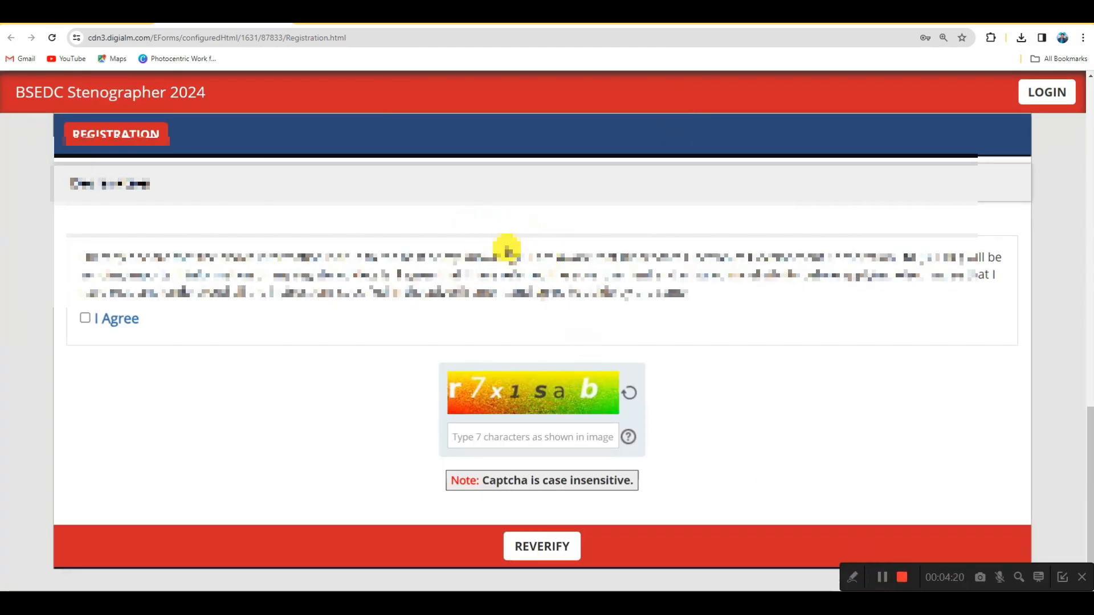
pyautogui.click(86, 319)
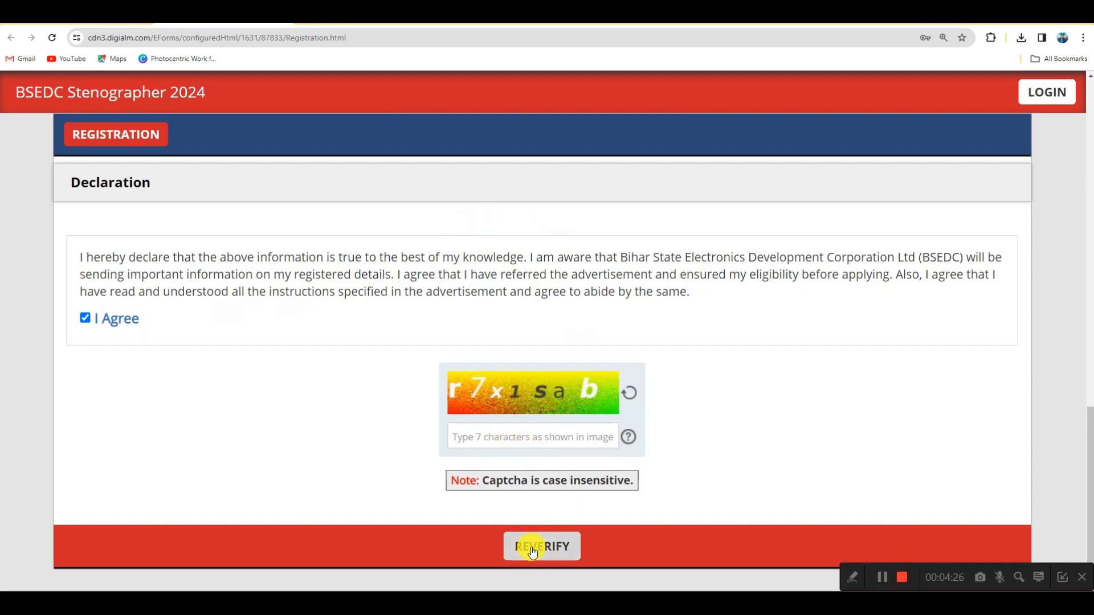
pyautogui.click(881, 575)
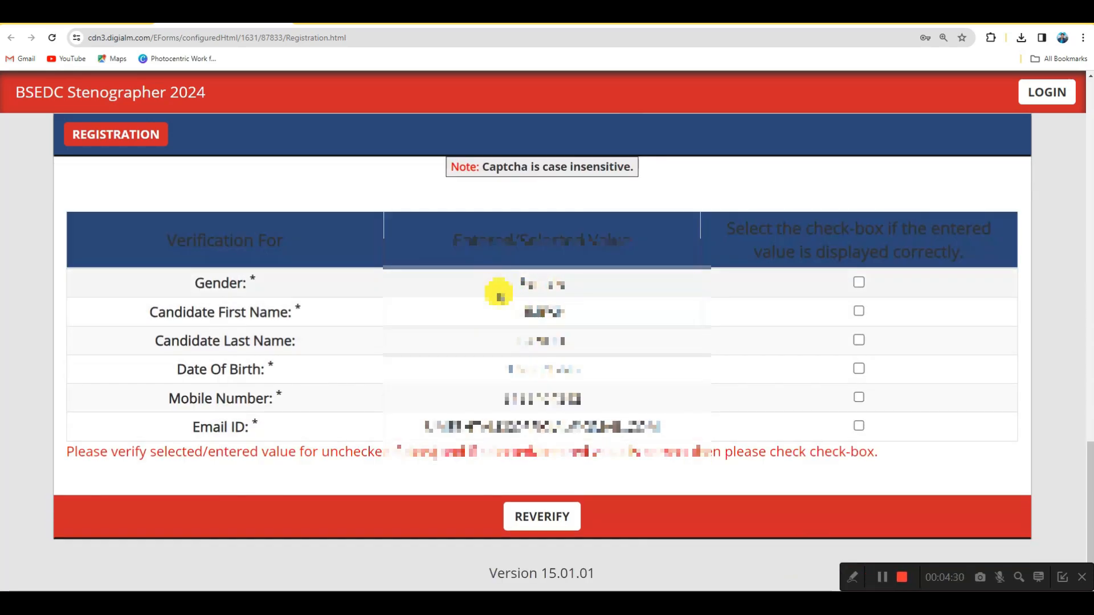
# - Confirm the gender, first name, last name, date of birth, mobile number and email ID as correct in the verification table, and submit the registration
pyautogui.click(858, 283)
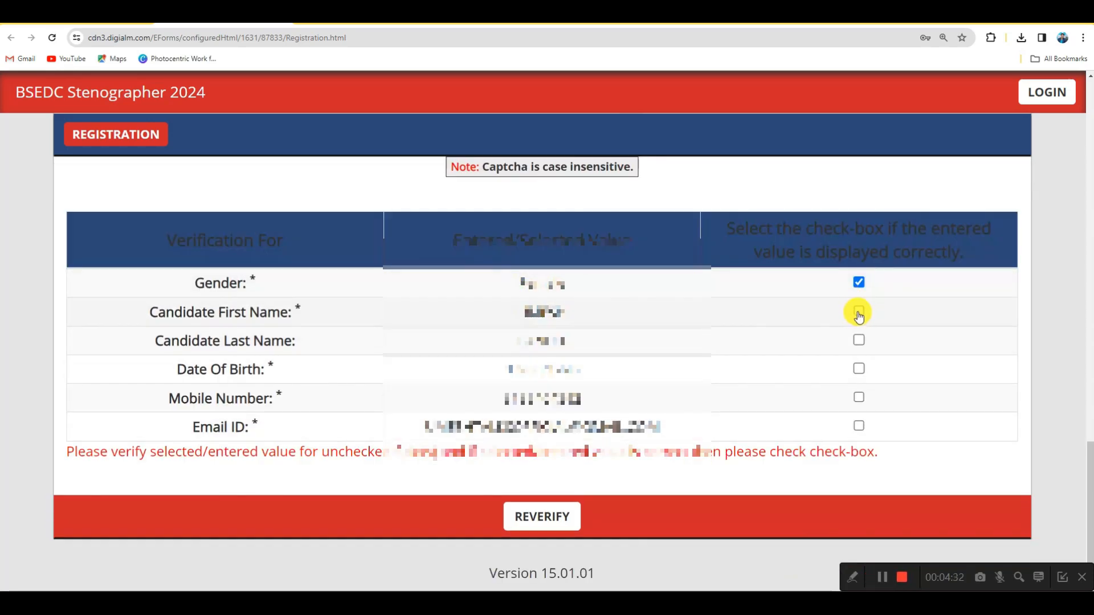
pyautogui.click(859, 313)
pyautogui.click(859, 341)
pyautogui.click(858, 398)
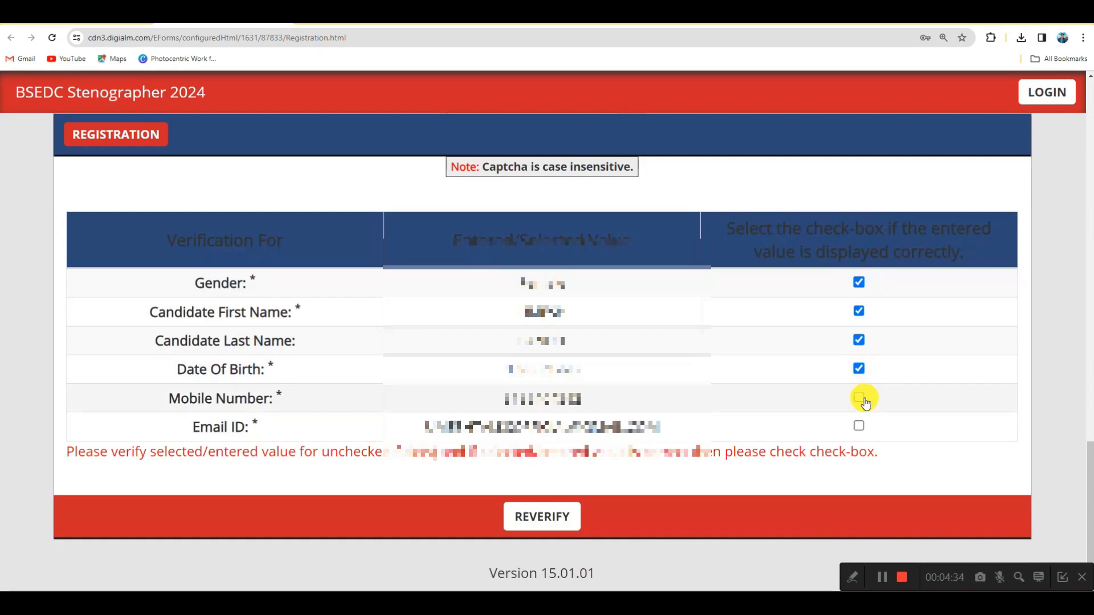
pyautogui.click(858, 426)
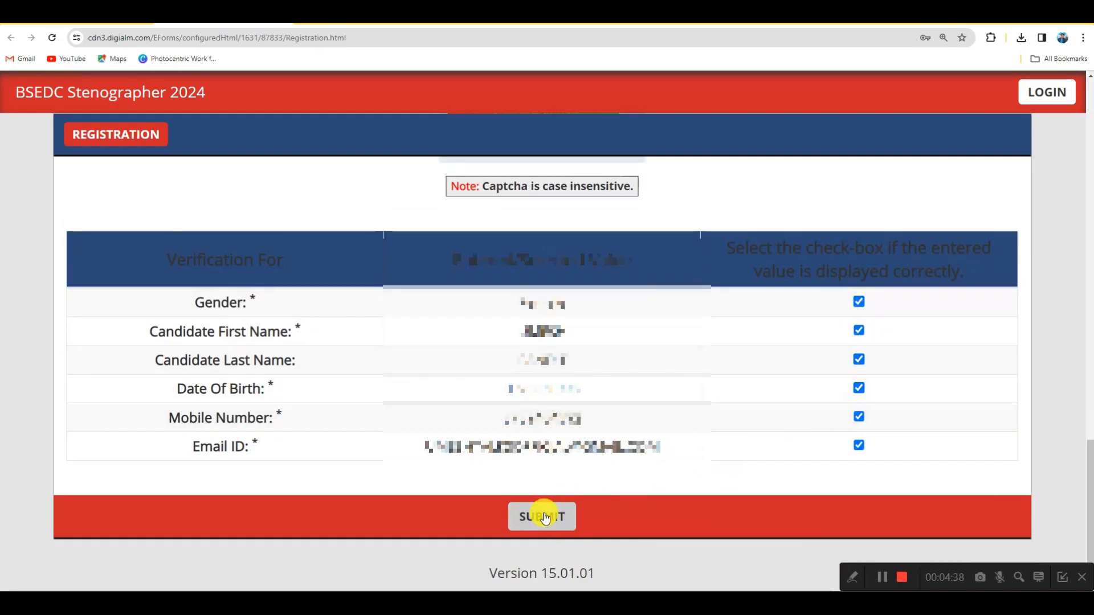
pyautogui.click(564, 526)
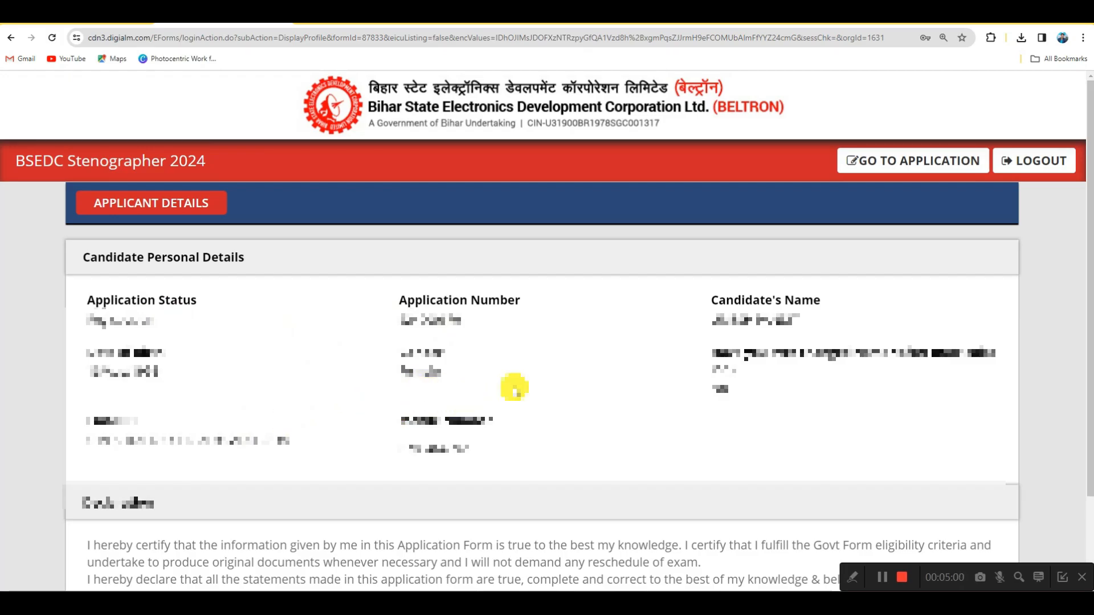
# - Open the application form and set the marital status to Unmarried and the religion to Hindu
pyautogui.click(907, 166)
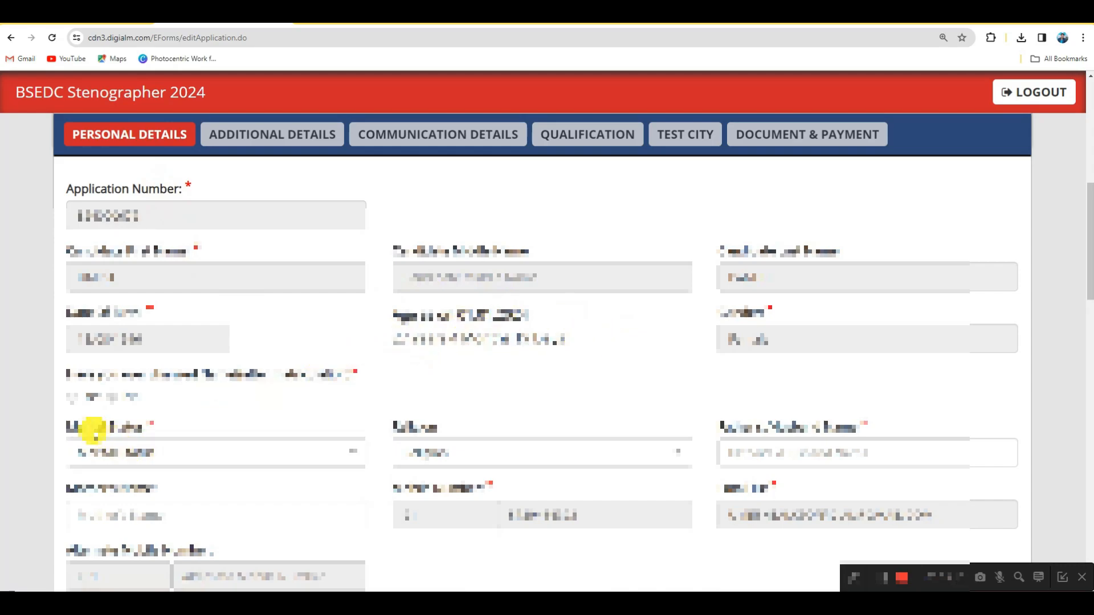
pyautogui.click(127, 453)
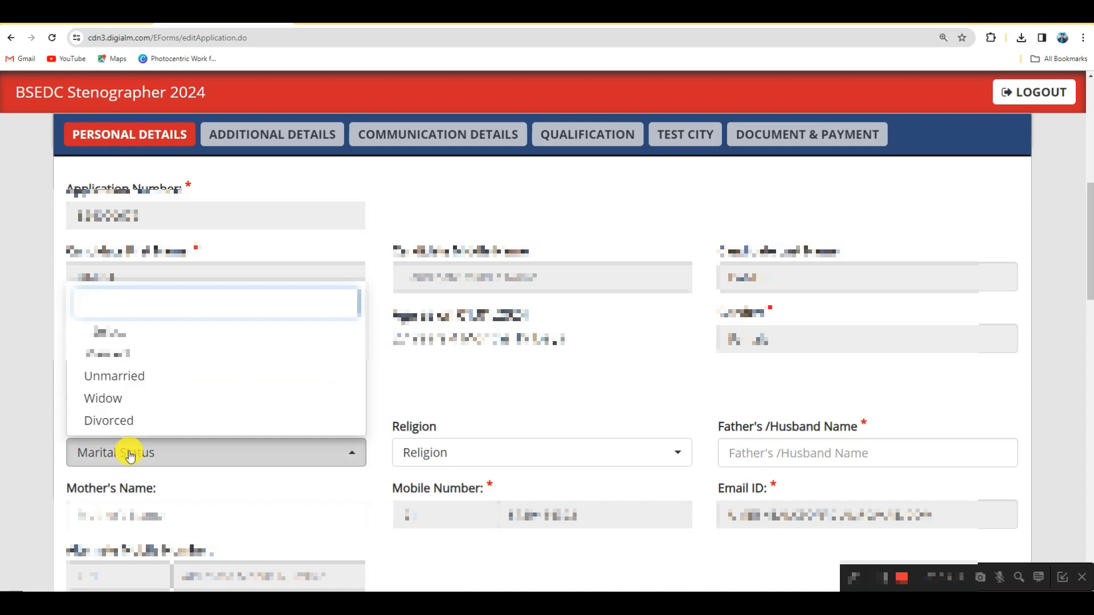
pyautogui.click(129, 378)
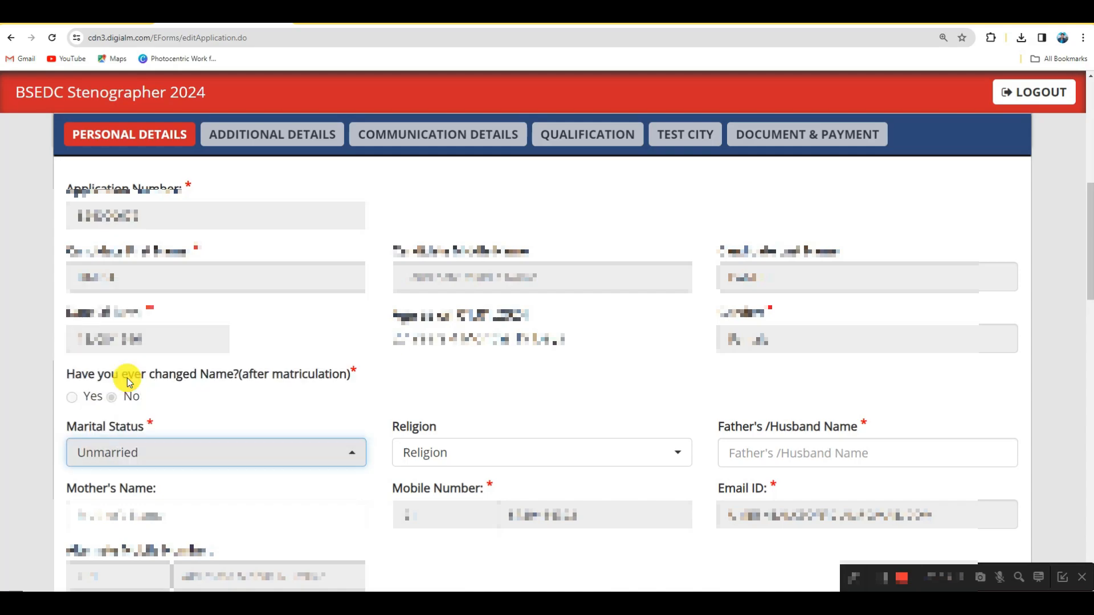
pyautogui.click(440, 452)
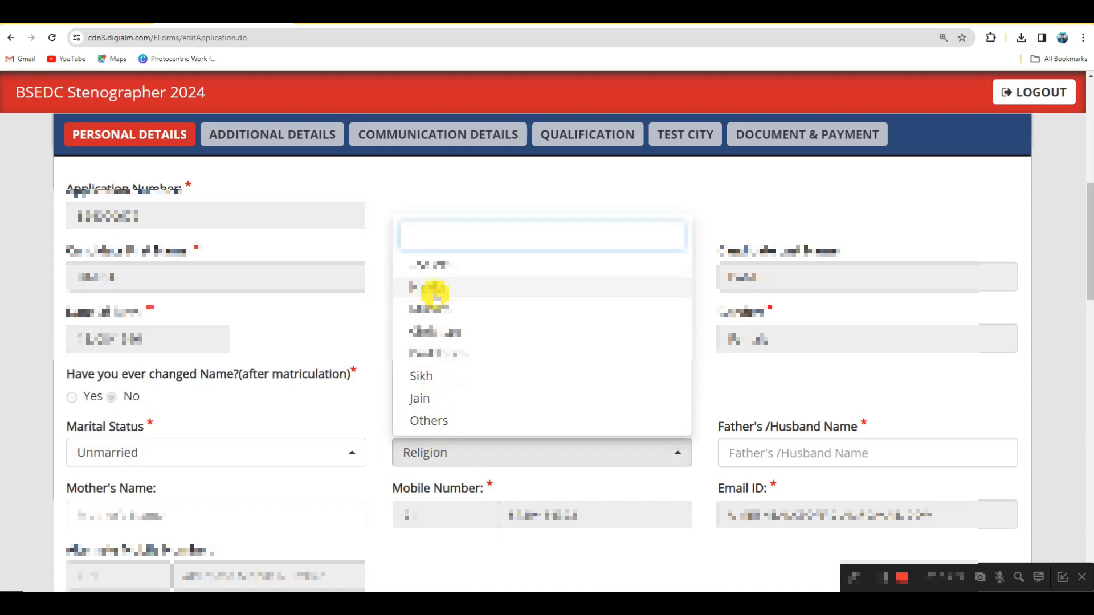
pyautogui.click(435, 288)
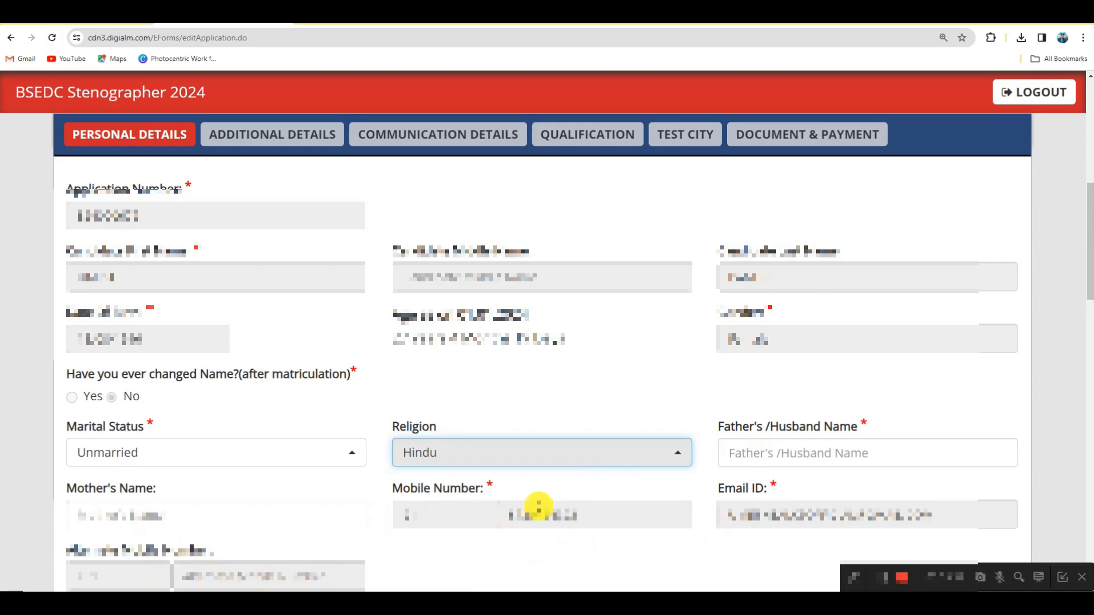
# - Set the post name to Stenographer and the nationality to Indian in the personal details
pyautogui.click(880, 578)
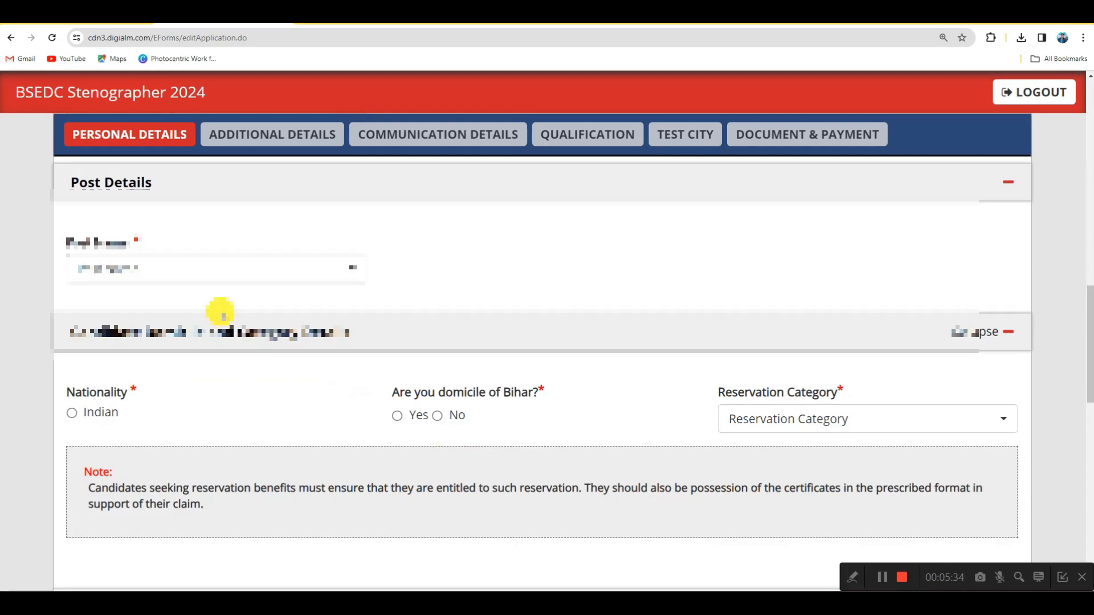
pyautogui.click(127, 274)
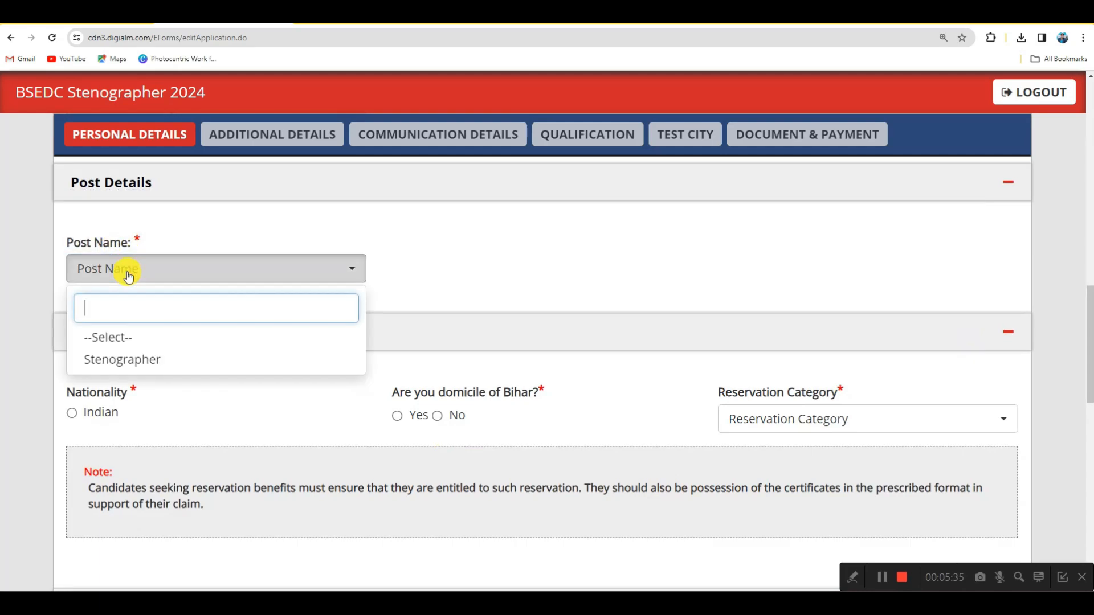
pyautogui.click(159, 368)
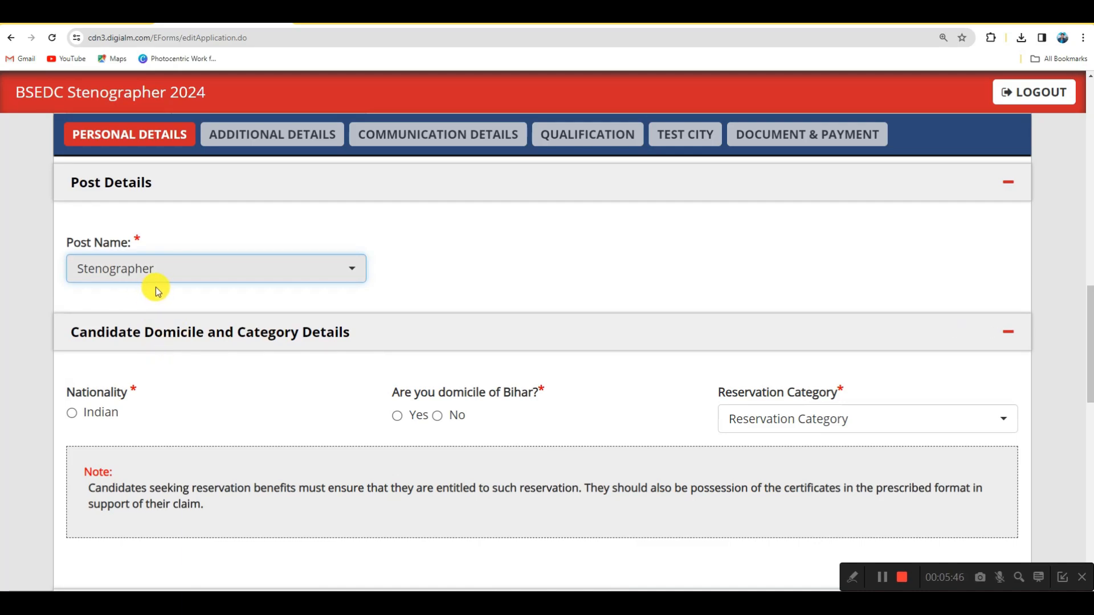
pyautogui.click(72, 412)
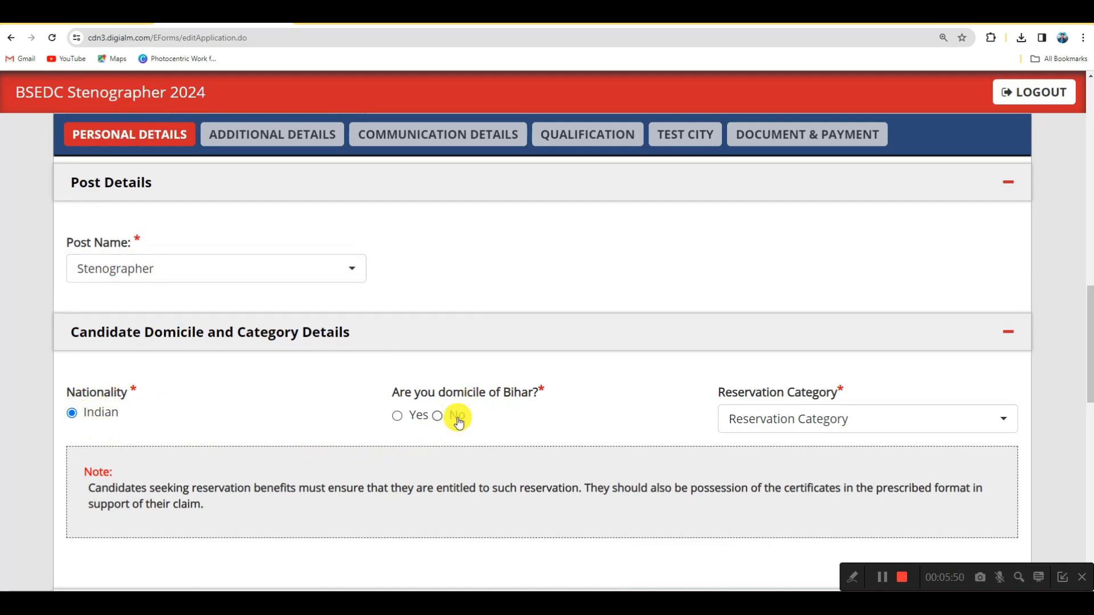
# - Answer No to the Bihar domicile question and choose Mizoram as the other domicile state
pyautogui.click(397, 416)
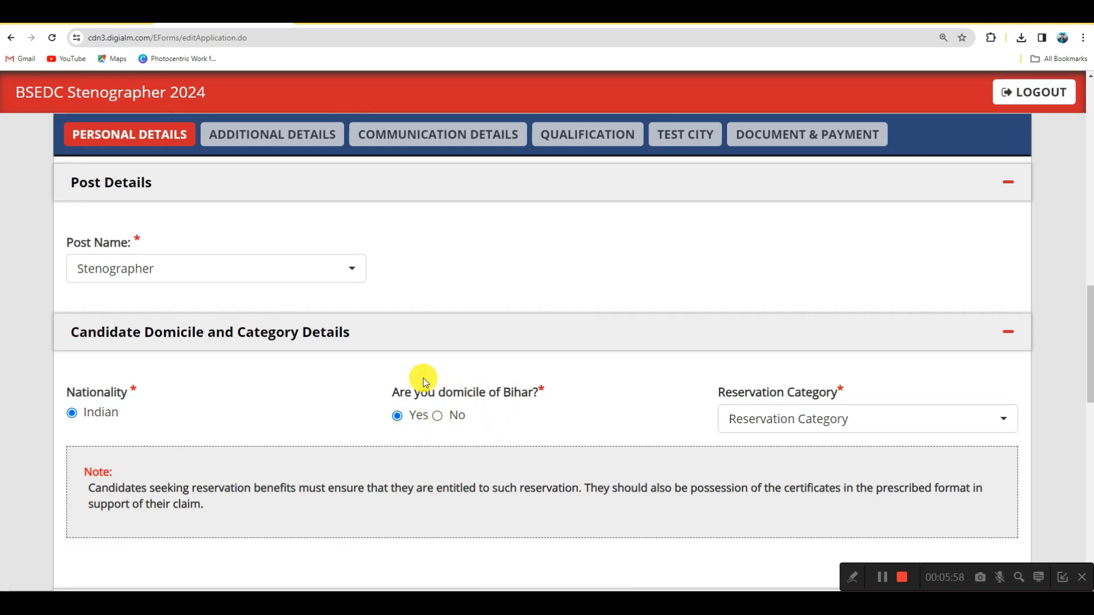
pyautogui.click(438, 416)
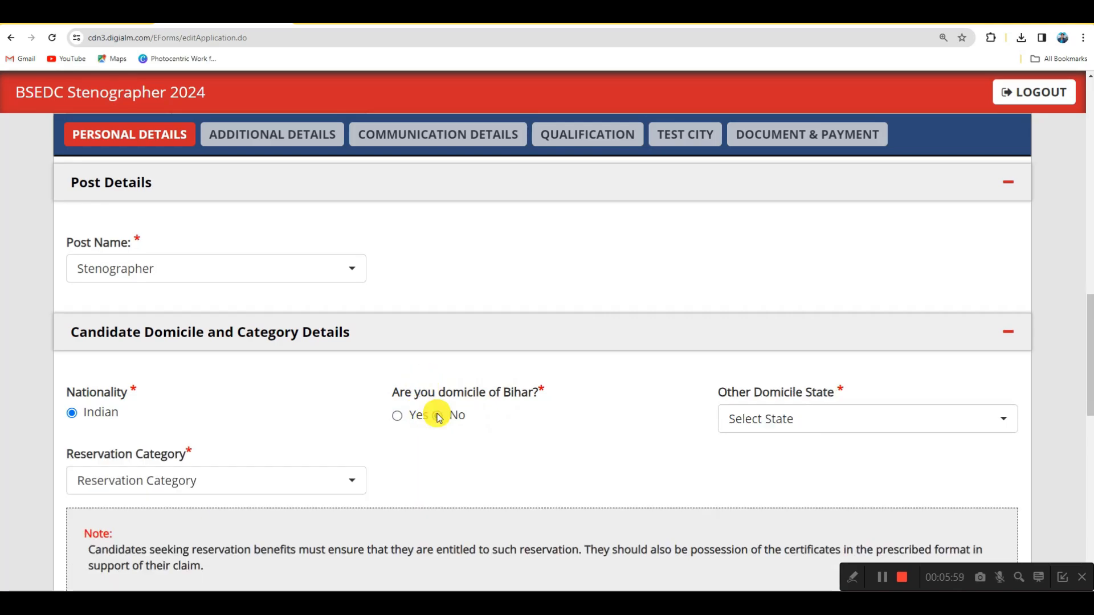
pyautogui.click(757, 418)
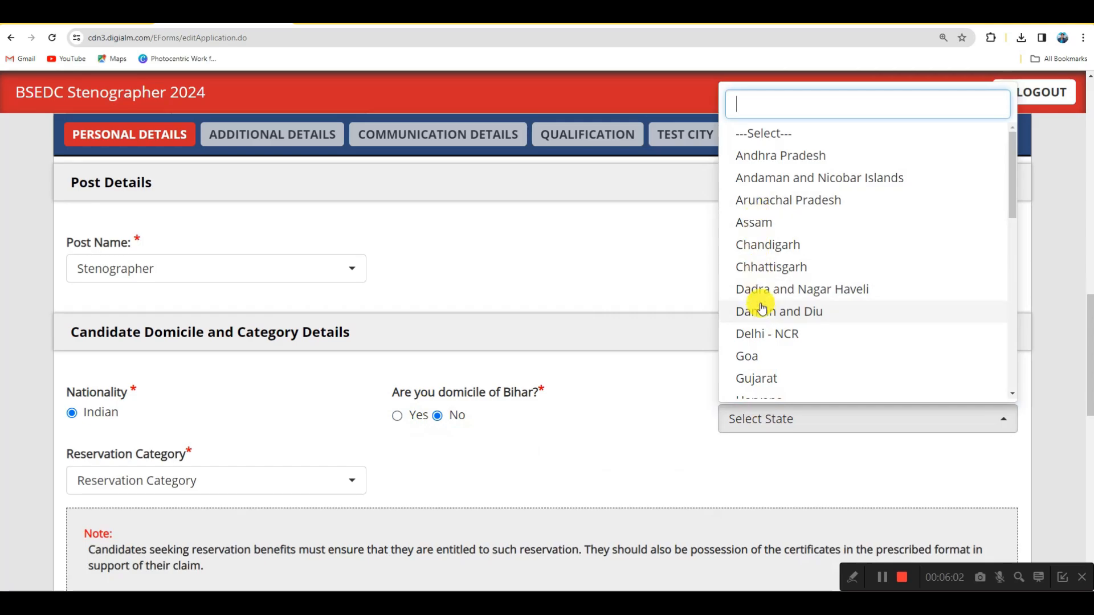
pyautogui.scroll(2, 760, 332)
pyautogui.scroll(-5, 752, 370)
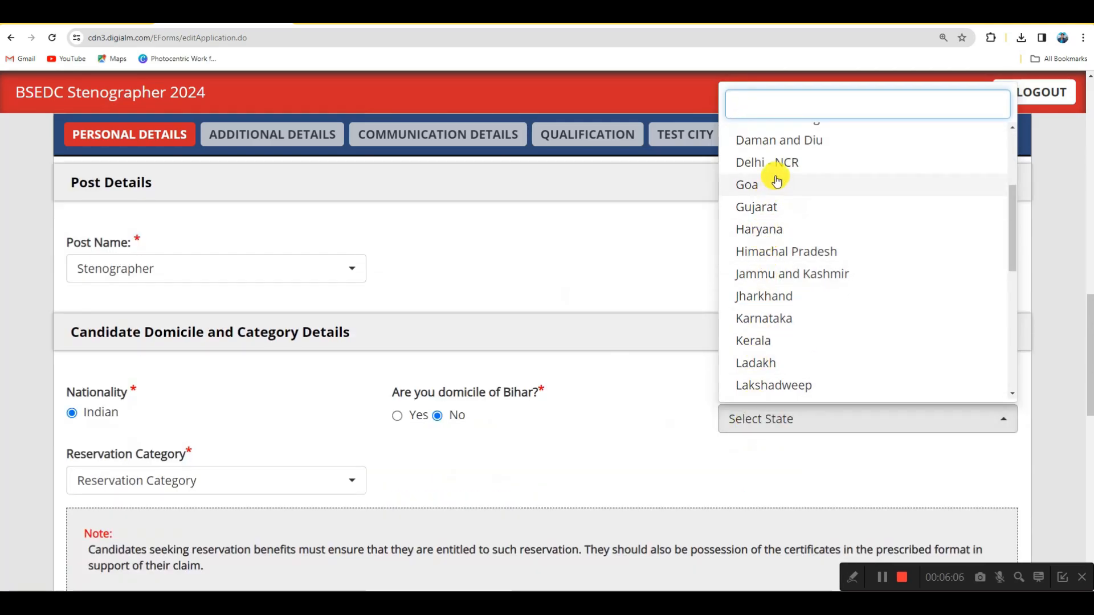
pyautogui.scroll(-3, 770, 307)
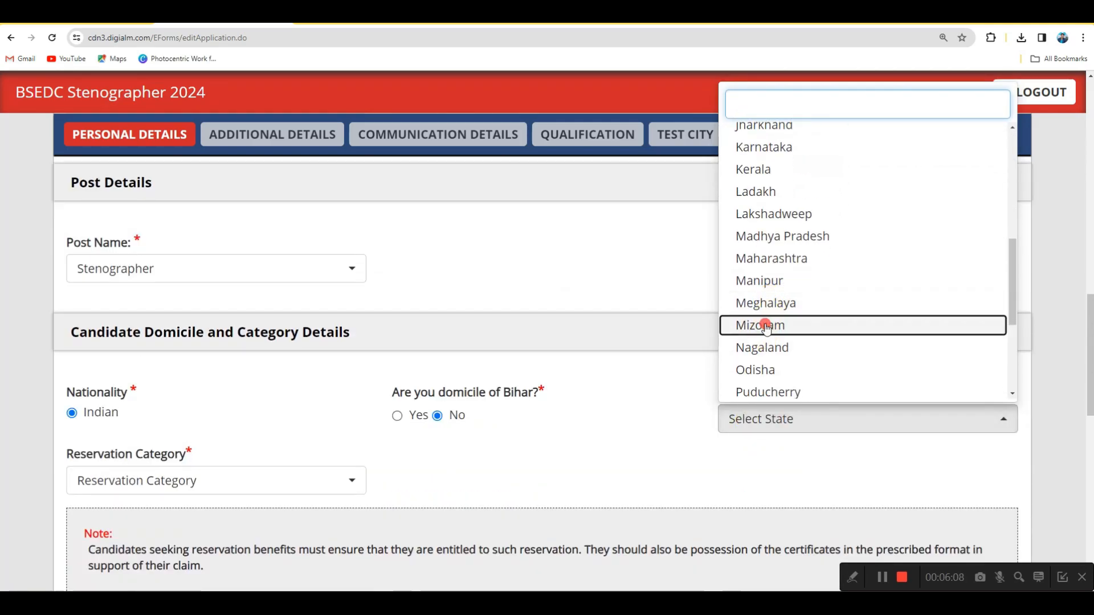
pyautogui.click(768, 335)
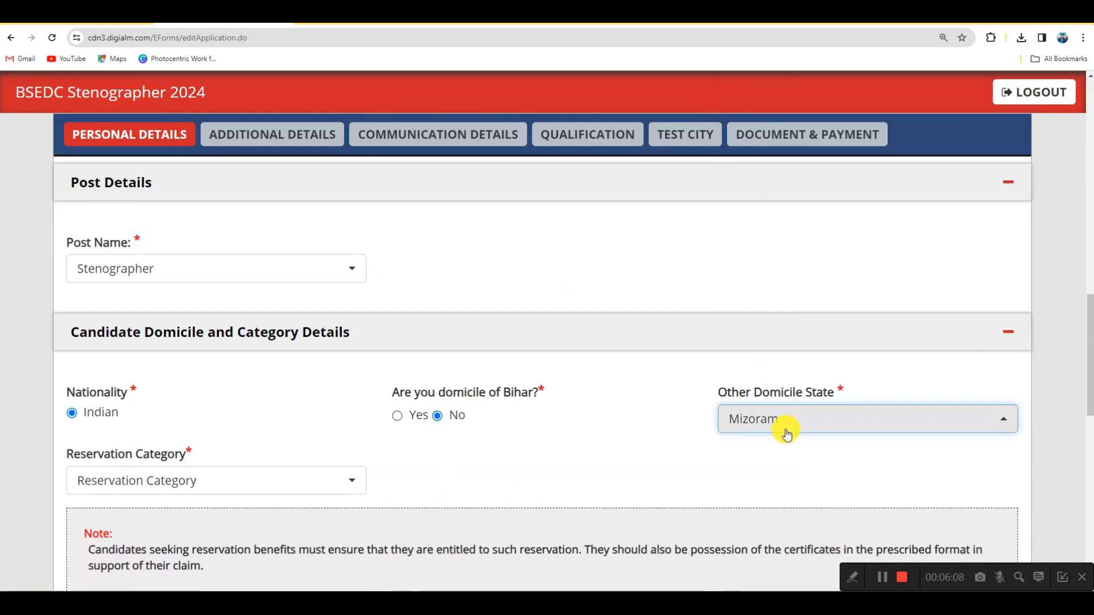
# - Set the reservation category to UR and go to the Identification Details section
pyautogui.click(226, 480)
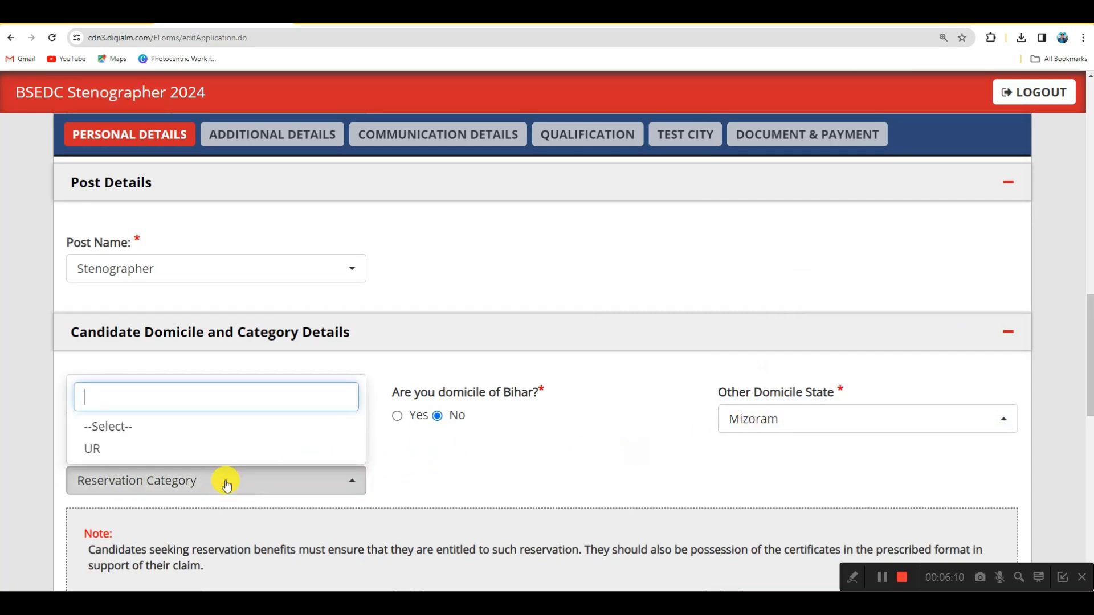
pyautogui.click(120, 451)
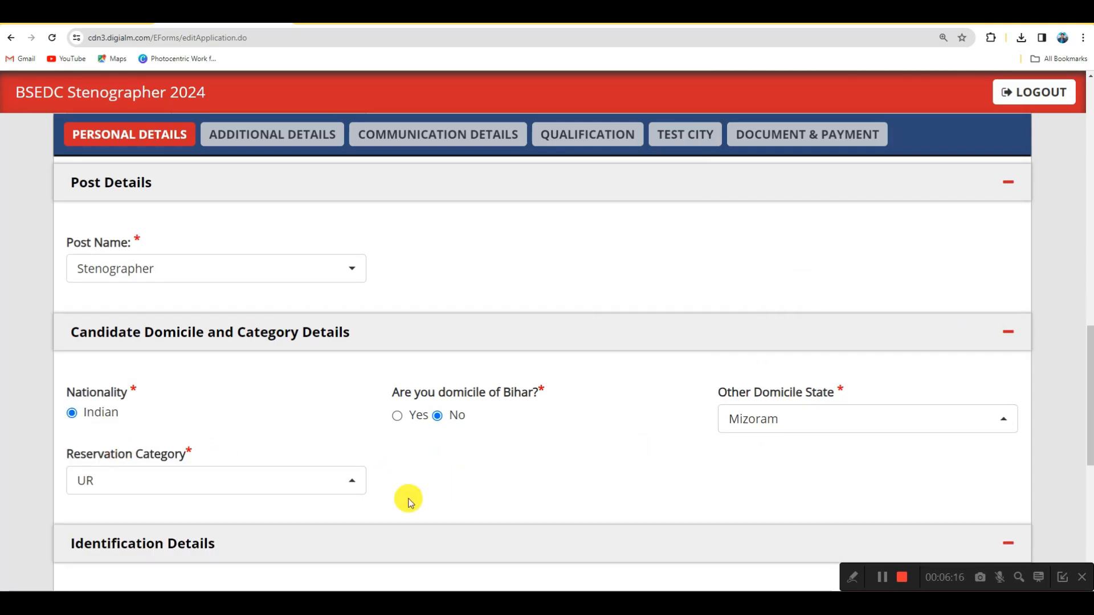
pyautogui.scroll(-4, 495, 483)
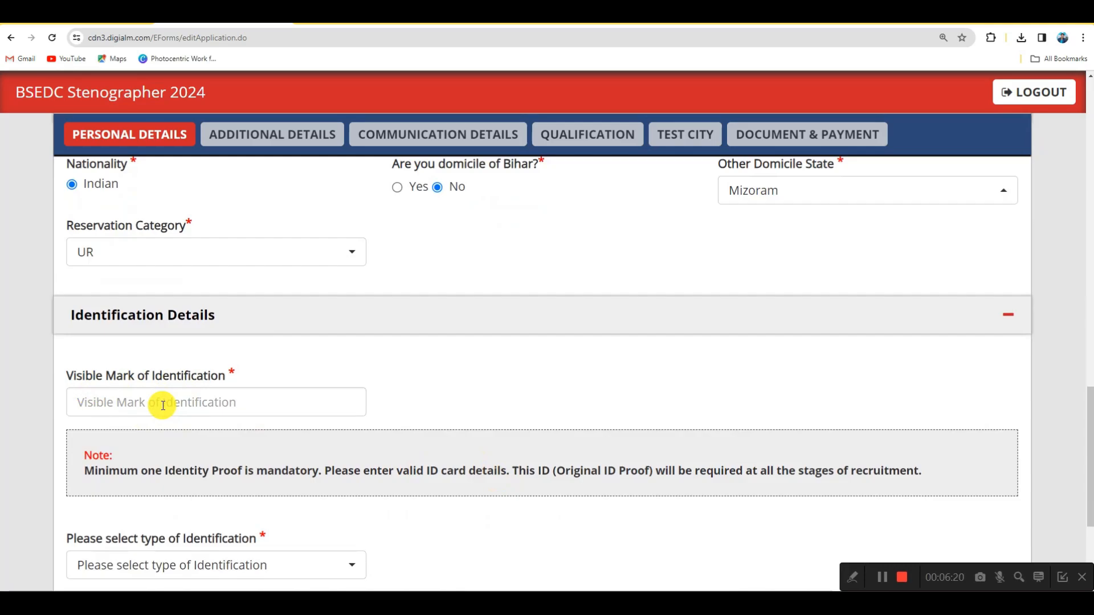
# - Answer Yes to the Bihar domicile question and set the reservation category to SC
pyautogui.scroll(1, 565, 415)
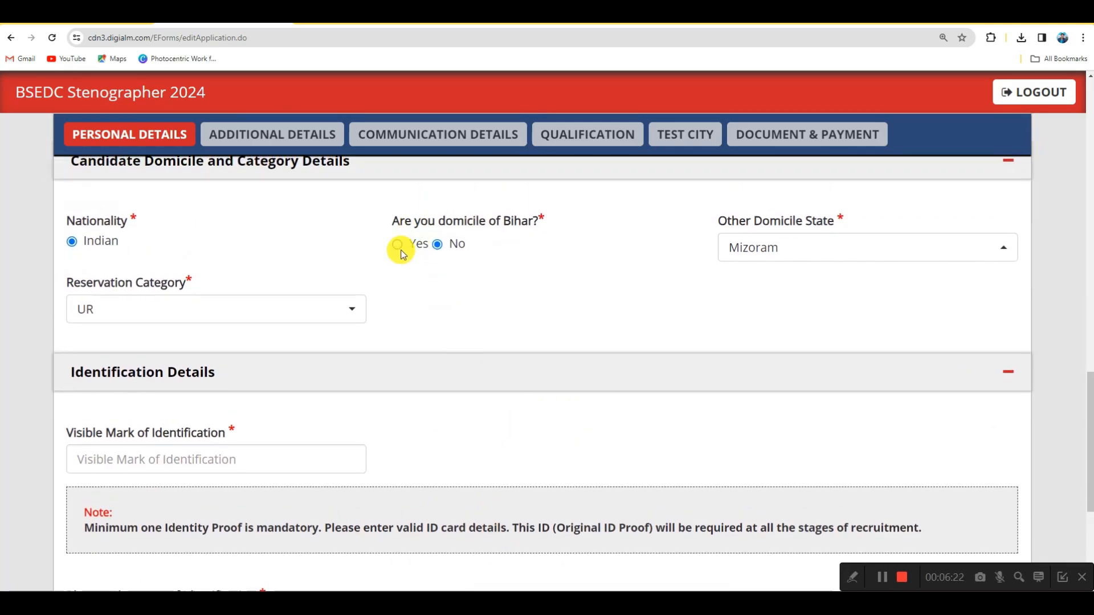
pyautogui.scroll(1, 400, 252)
pyautogui.click(398, 300)
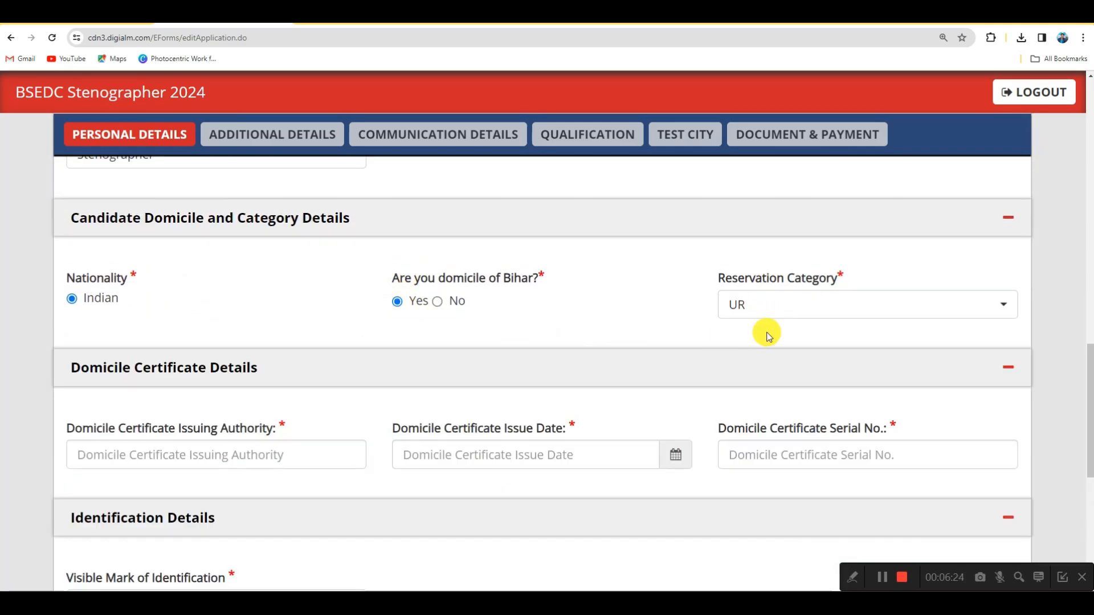
pyautogui.click(749, 303)
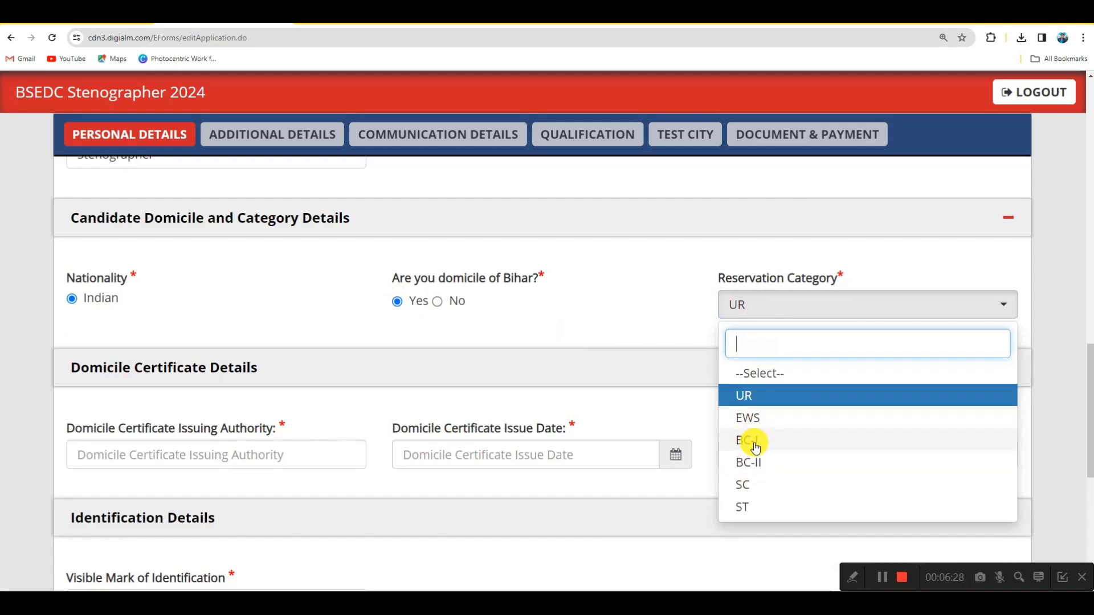
pyautogui.click(748, 489)
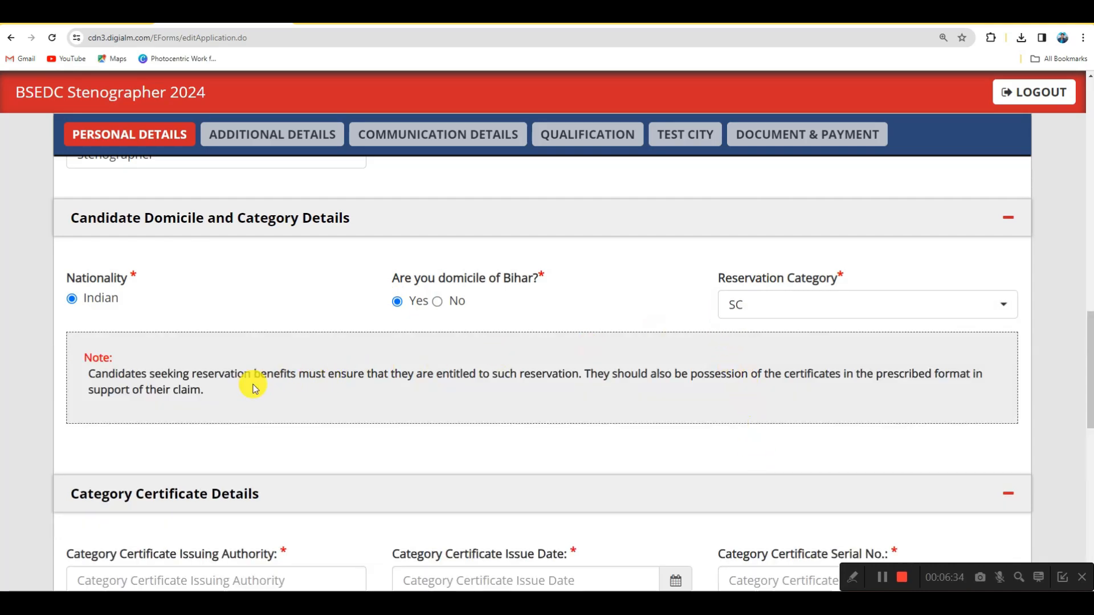
# - Check the reservation category options, and collapse and re-expand the Category Certificate Details section
pyautogui.scroll(-3, 370, 406)
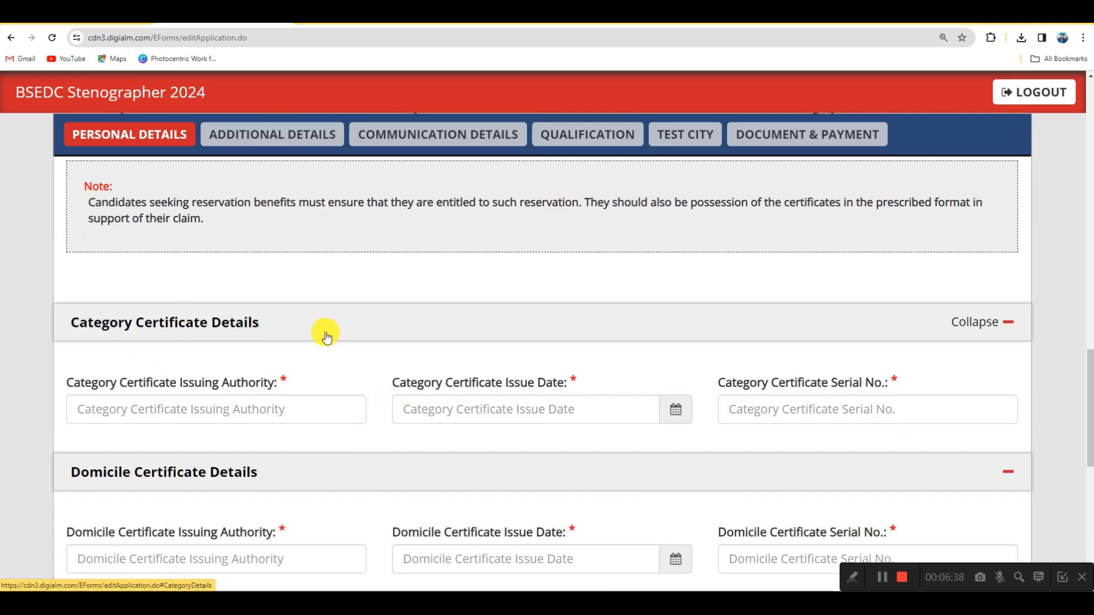
pyautogui.scroll(3, 326, 336)
pyautogui.click(755, 305)
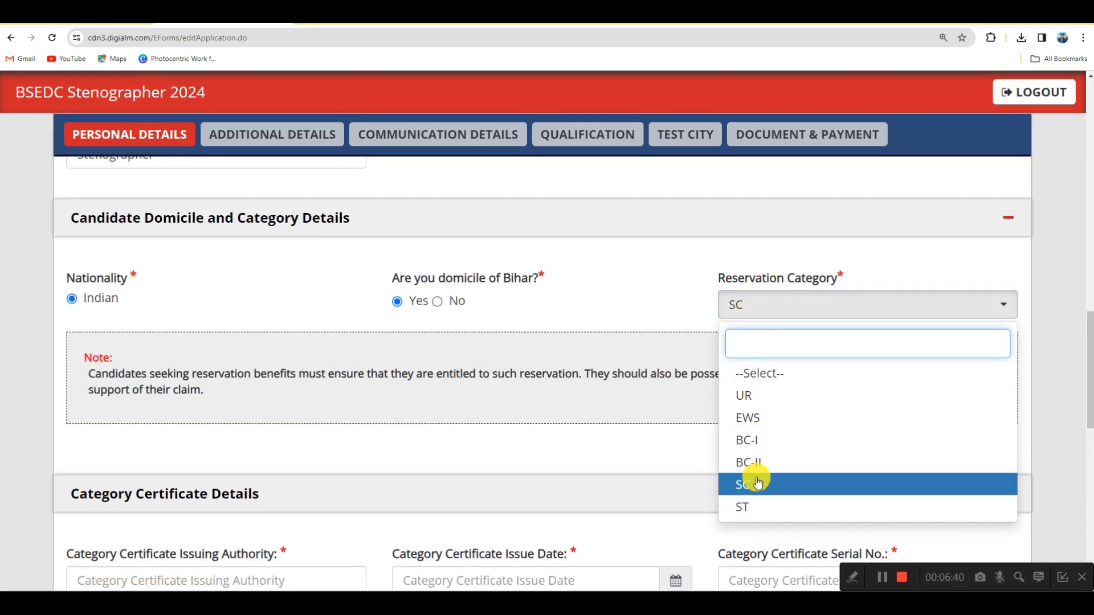
pyautogui.scroll(-3, 671, 428)
pyautogui.click(207, 330)
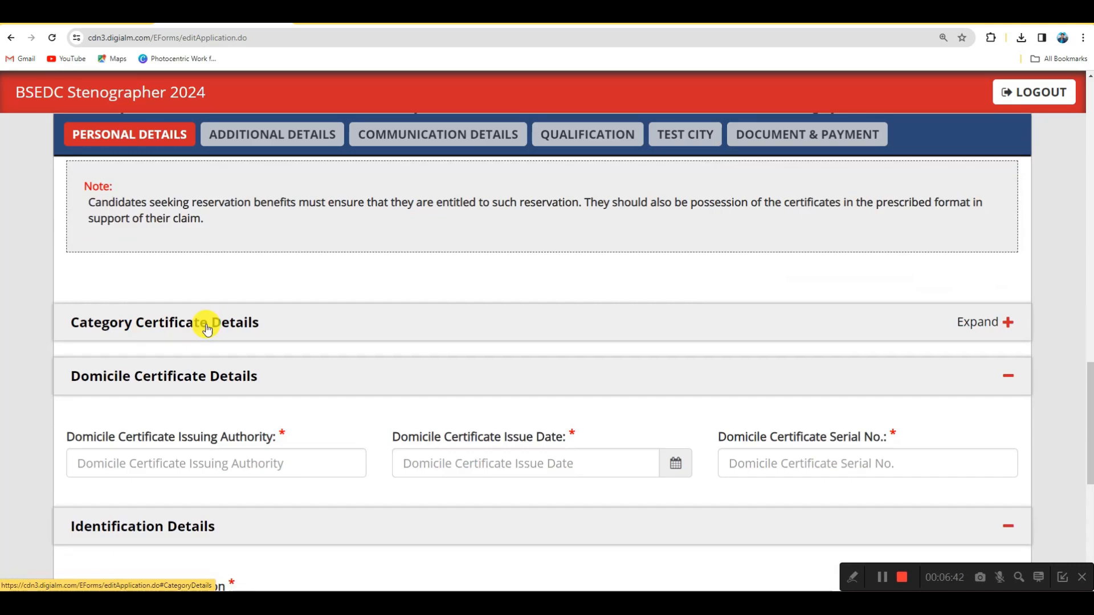
pyautogui.click(275, 325)
pyautogui.scroll(3, 683, 339)
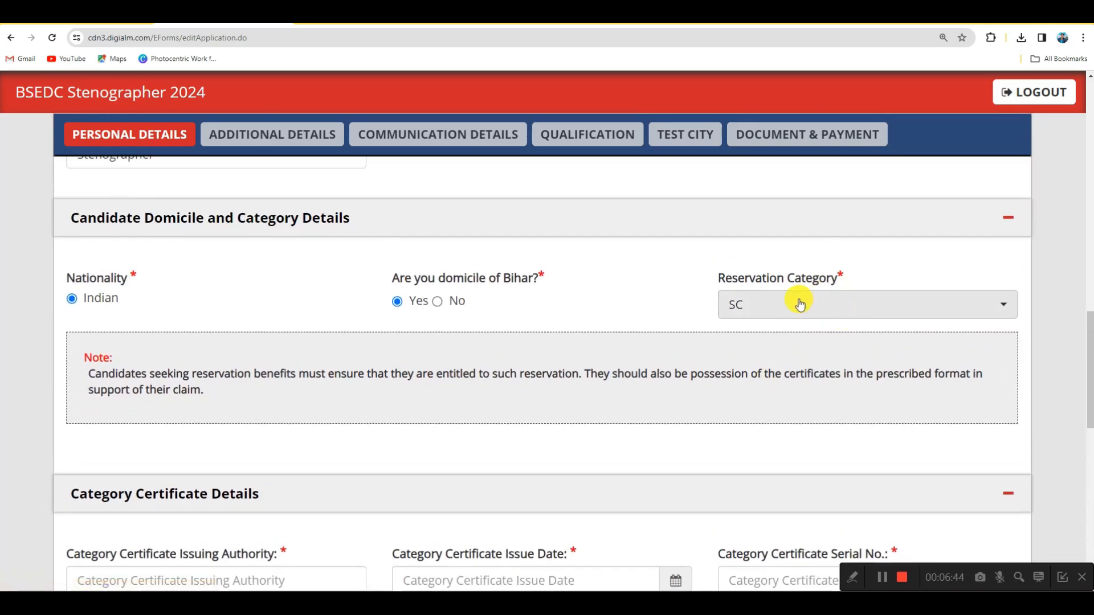
# - Set the reservation category to BC-I and check the category certificate fields
pyautogui.click(799, 305)
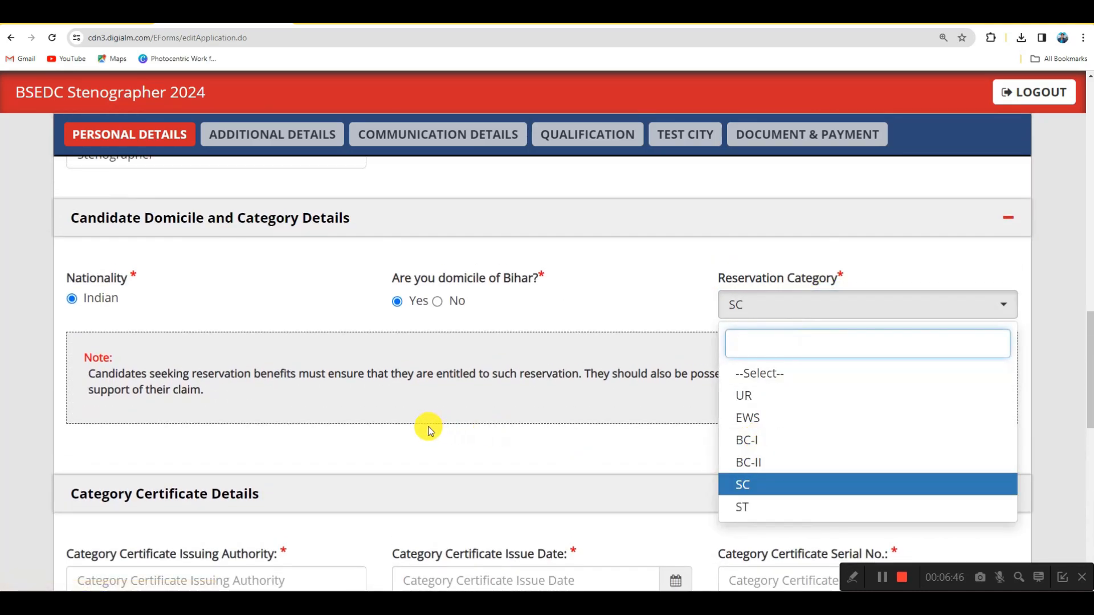
pyautogui.click(746, 440)
pyautogui.scroll(-2, 518, 393)
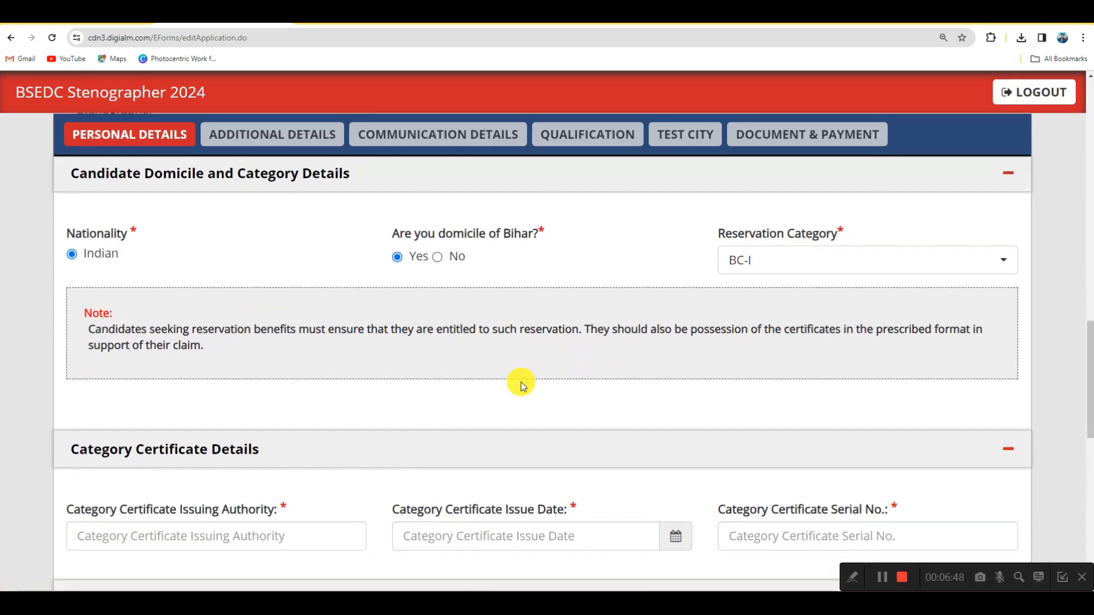
pyautogui.scroll(-2, 521, 386)
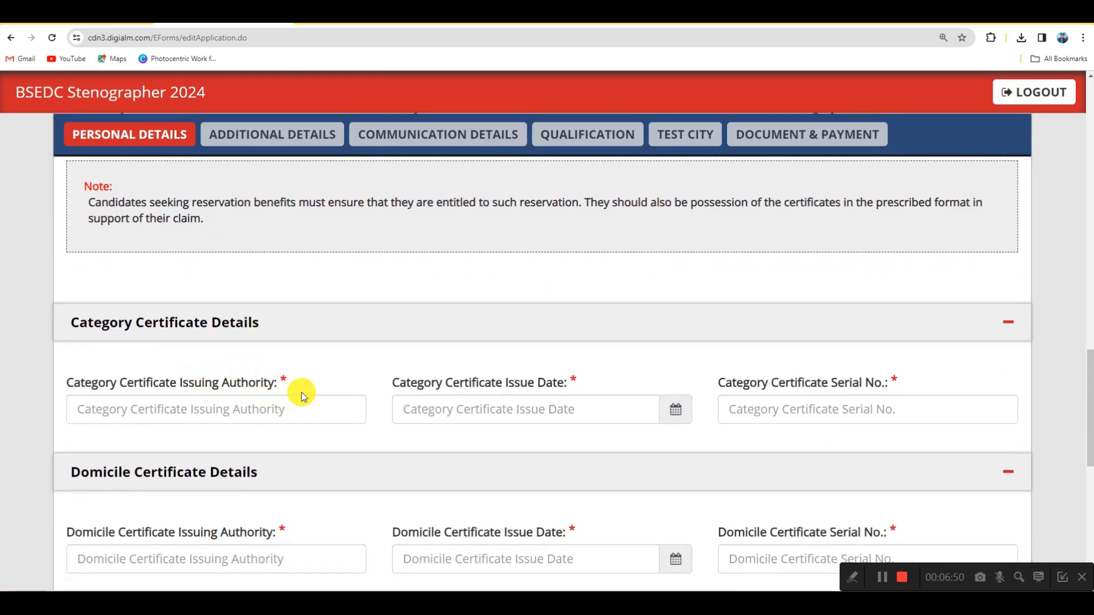
# - Set the reservation category to EWS and go to the Category Certificate Details section
pyautogui.scroll(2, 556, 386)
pyautogui.click(764, 305)
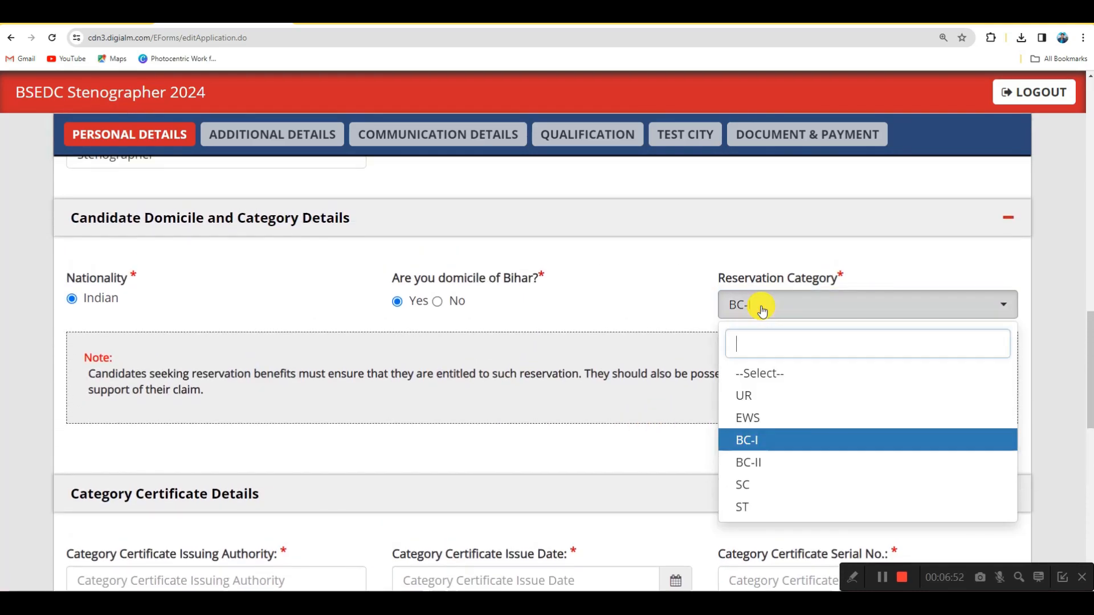
pyautogui.click(751, 418)
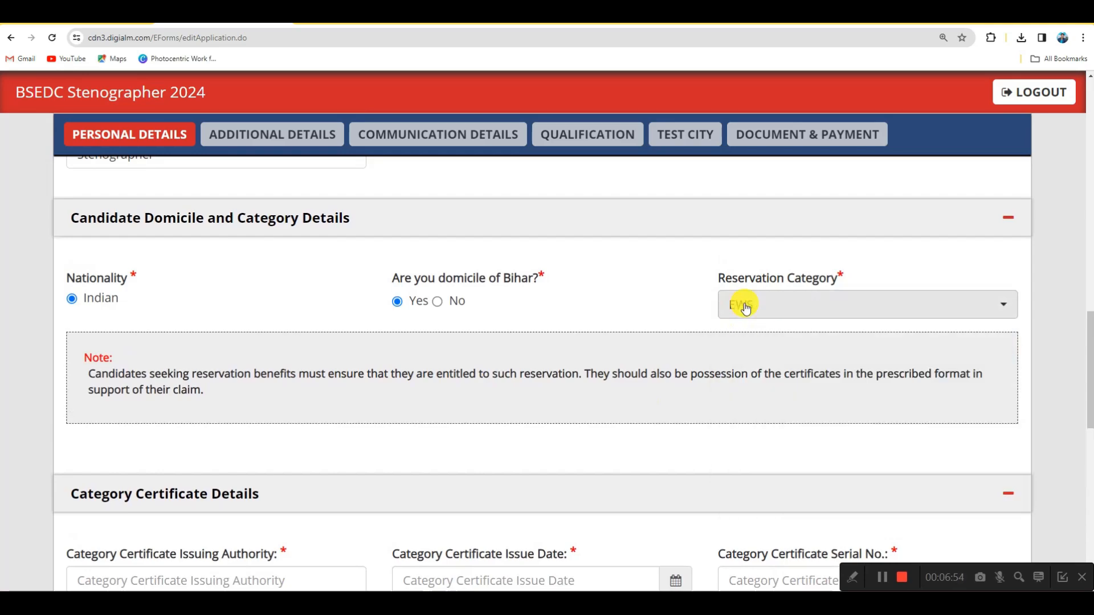
pyautogui.scroll(-2, 659, 349)
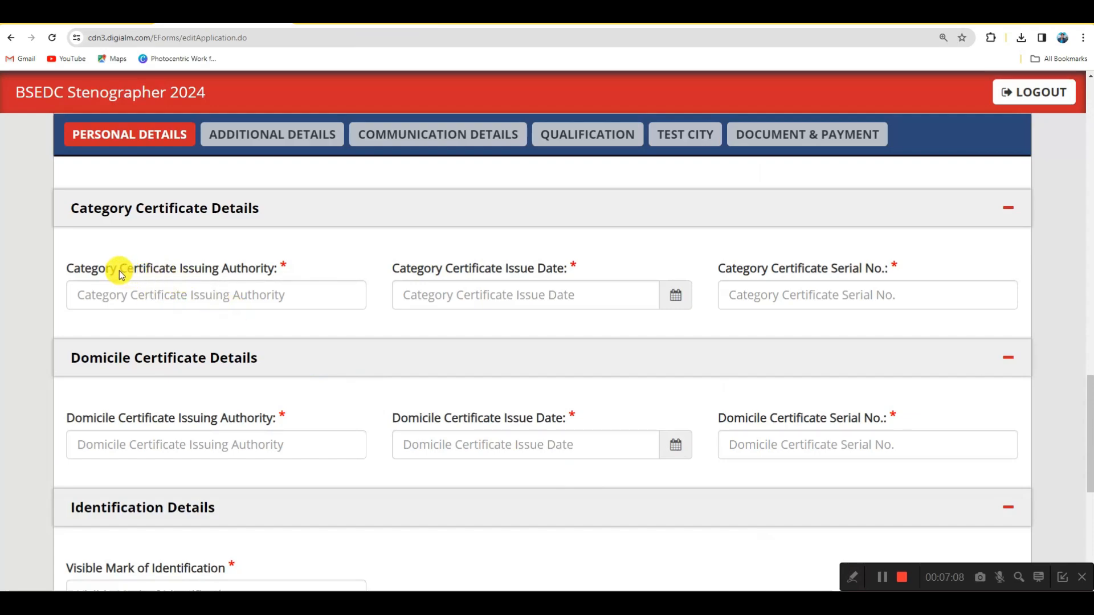
# - Review the issuing authority, issue date and serial number fields for the category and domicile certificates
pyautogui.moveTo(122, 273); pyautogui.dragTo(276, 272)
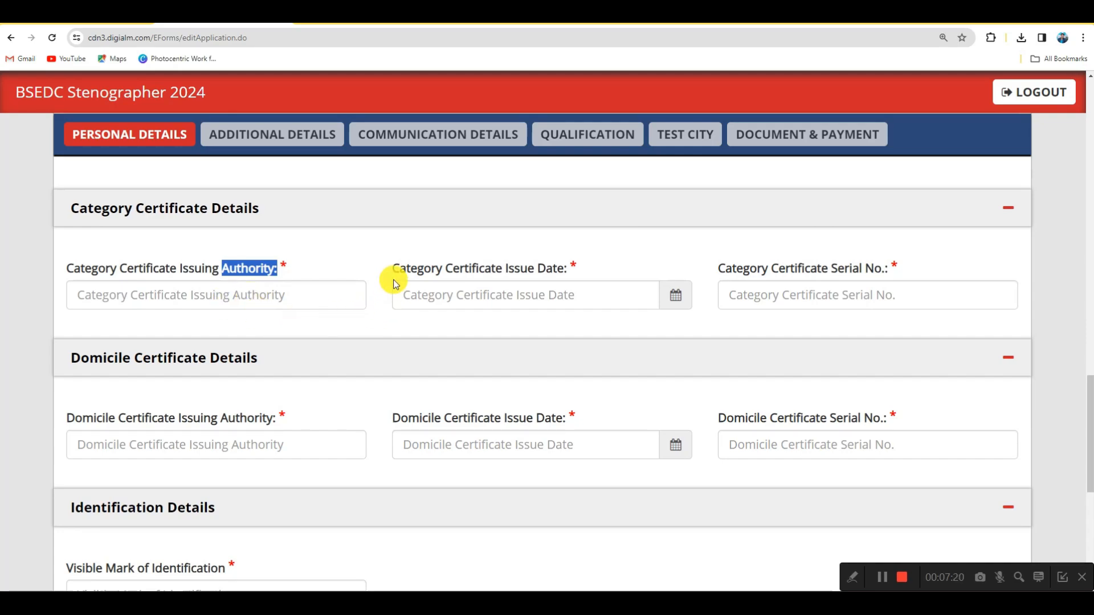
pyautogui.moveTo(392, 270); pyautogui.dragTo(551, 273)
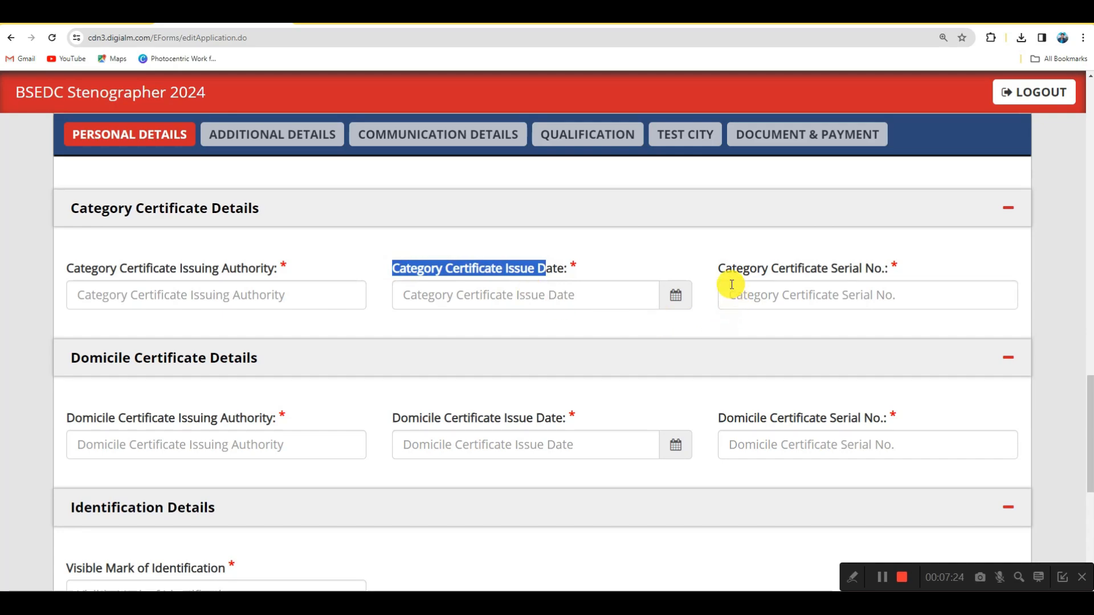
pyautogui.moveTo(725, 270); pyautogui.dragTo(826, 276)
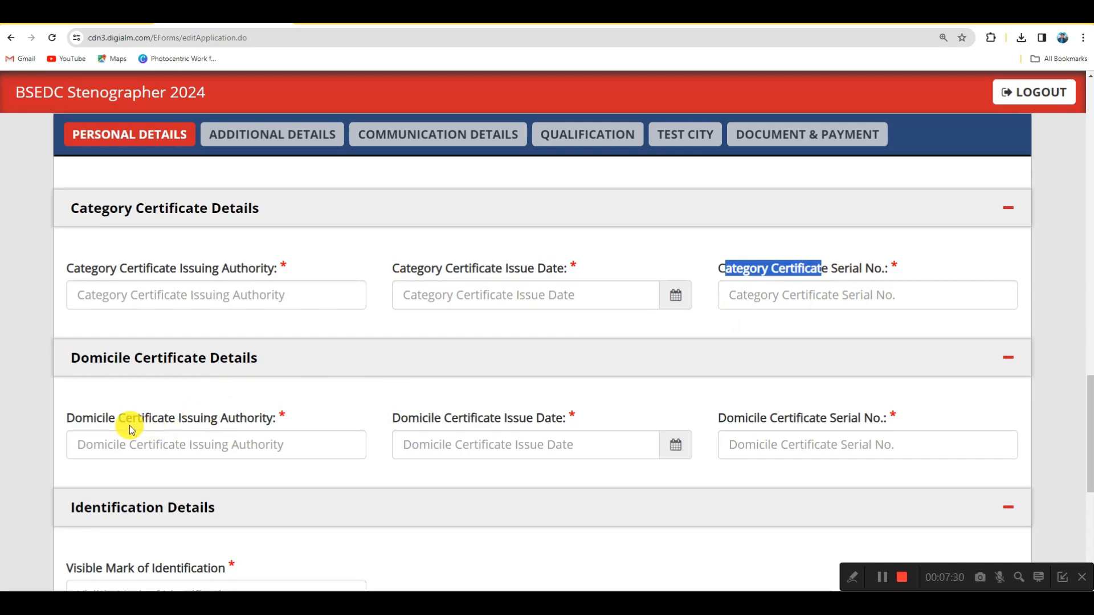
pyautogui.moveTo(66, 418); pyautogui.dragTo(161, 426)
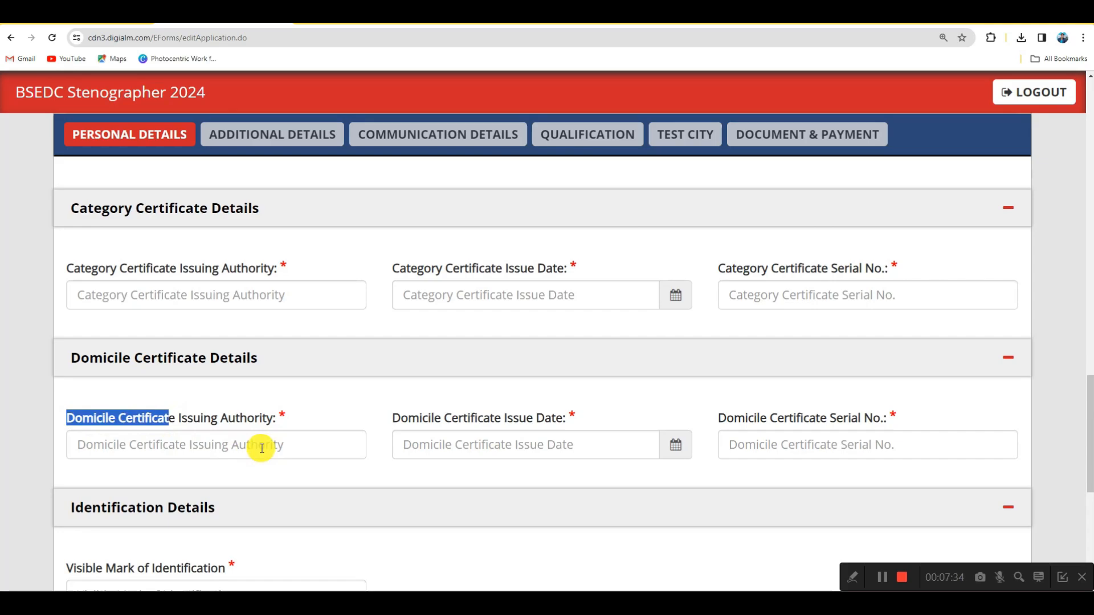
pyautogui.click(775, 443)
pyautogui.scroll(-1, 654, 477)
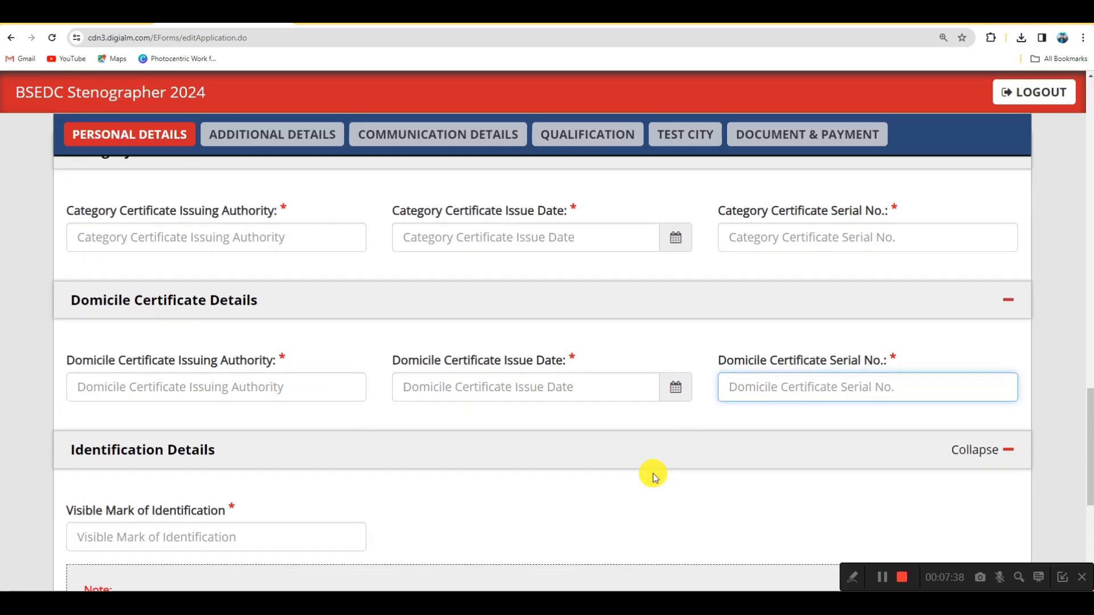
# - In the Identification Details, try Driving License and Pan Card as the type of identification
pyautogui.scroll(-4, 654, 478)
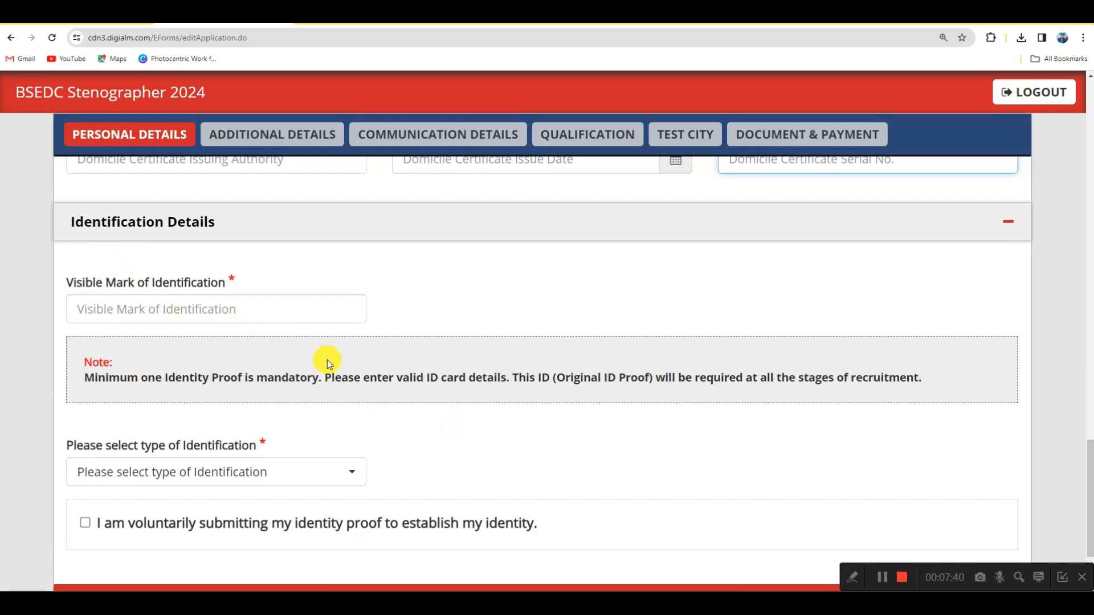
pyautogui.scroll(-2, 328, 362)
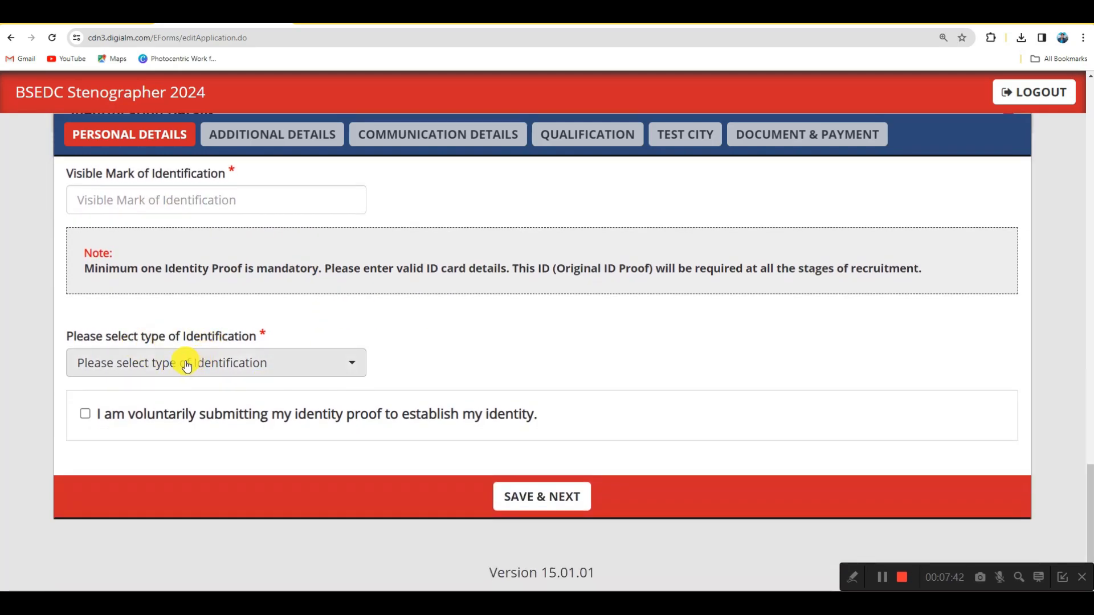
pyautogui.click(177, 362)
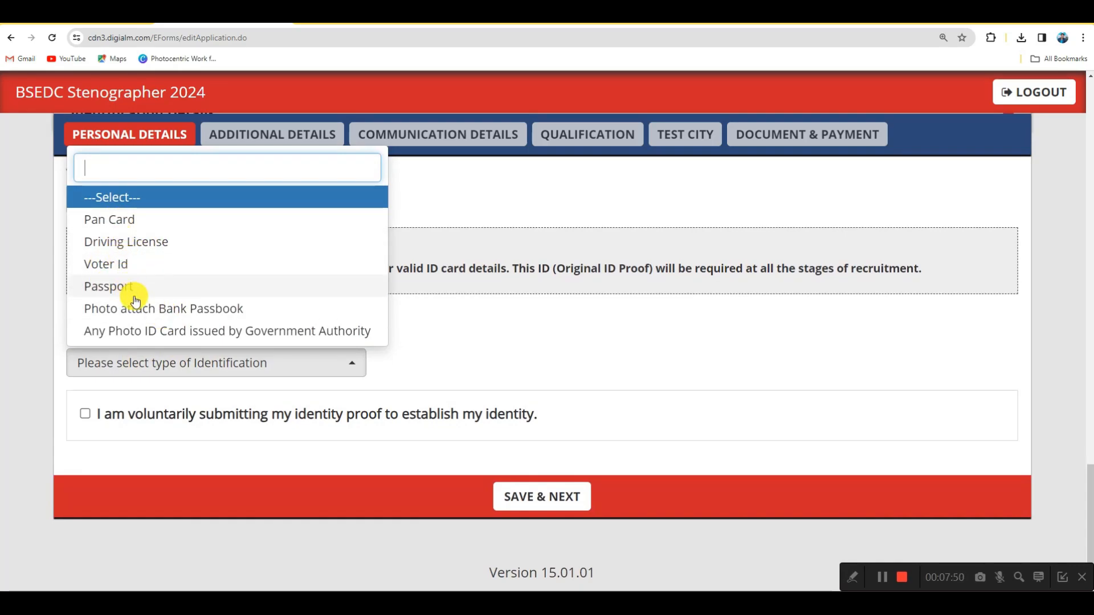
pyautogui.scroll(1, 136, 296)
pyautogui.scroll(-1, 137, 293)
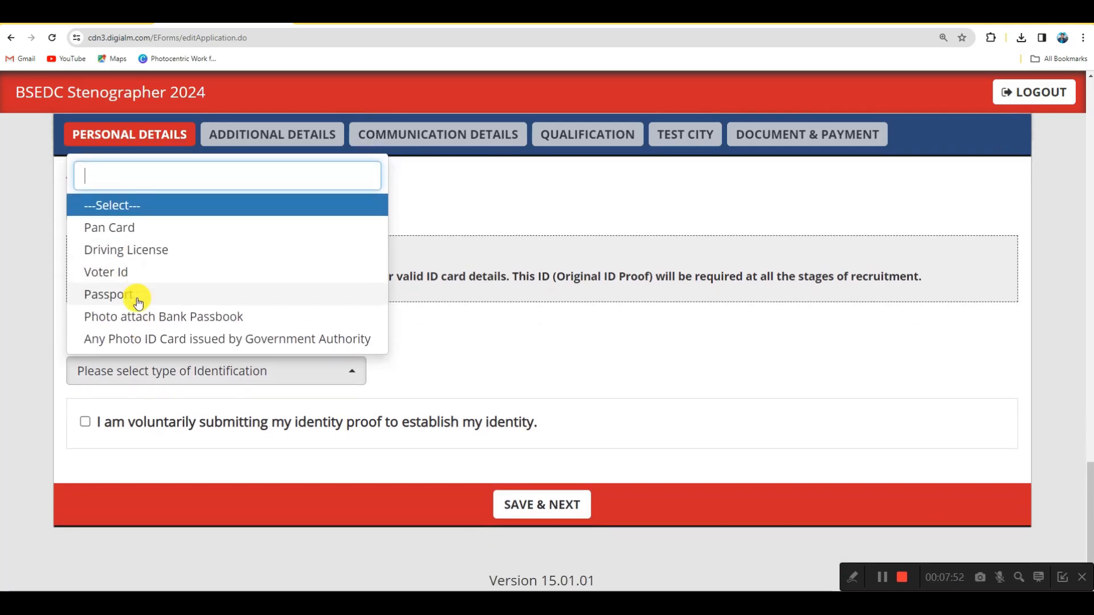
pyautogui.click(127, 242)
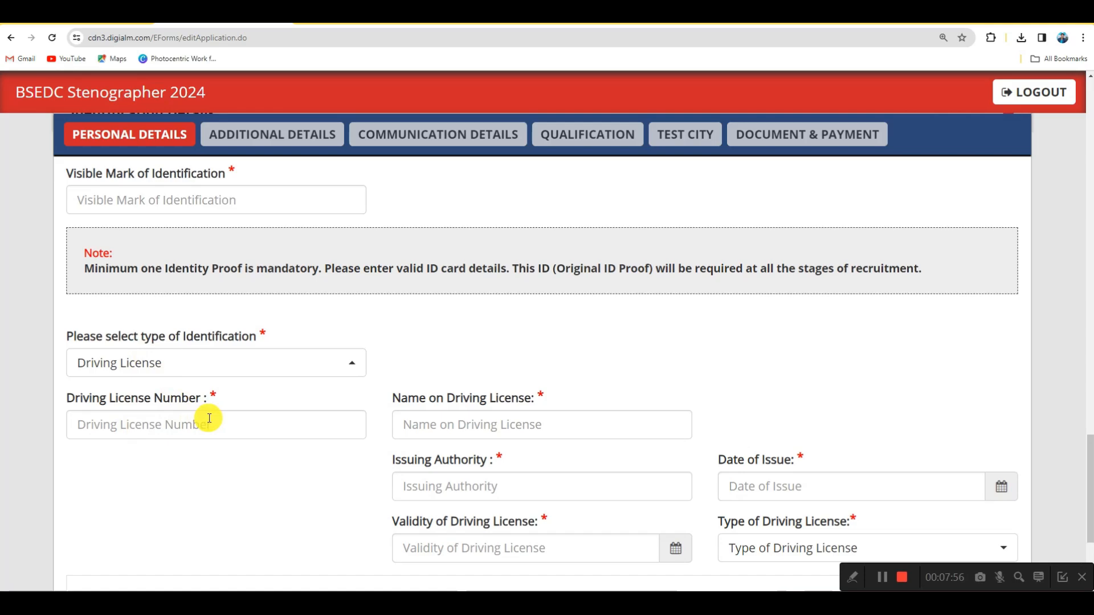
pyautogui.click(174, 366)
pyautogui.click(131, 222)
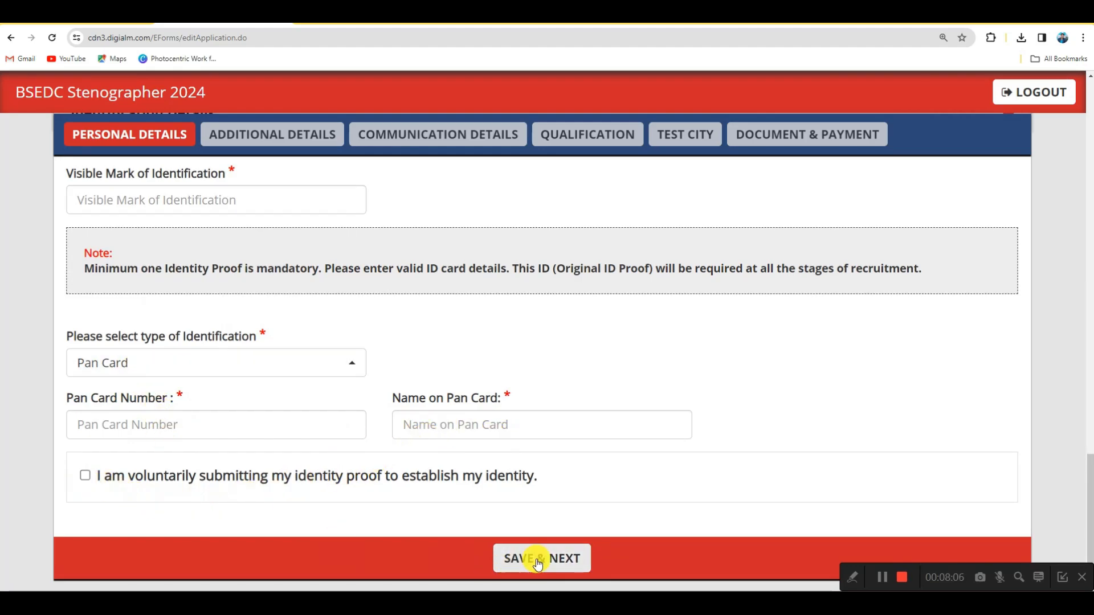
# - Set the type of identification to Passport and go to the identity proof declaration below its fields
pyautogui.click(130, 363)
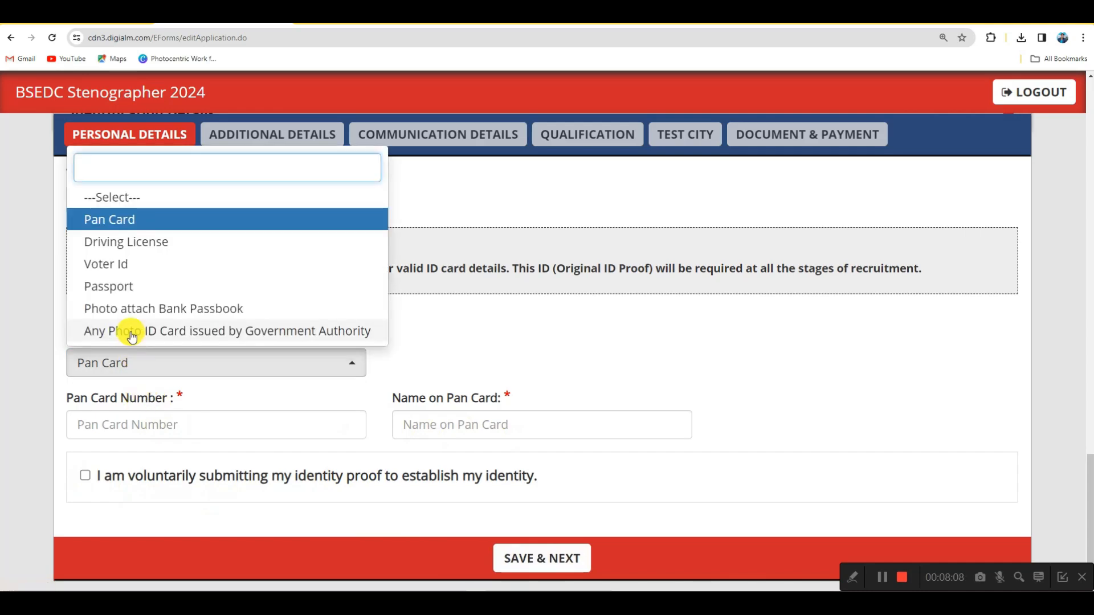
pyautogui.click(94, 286)
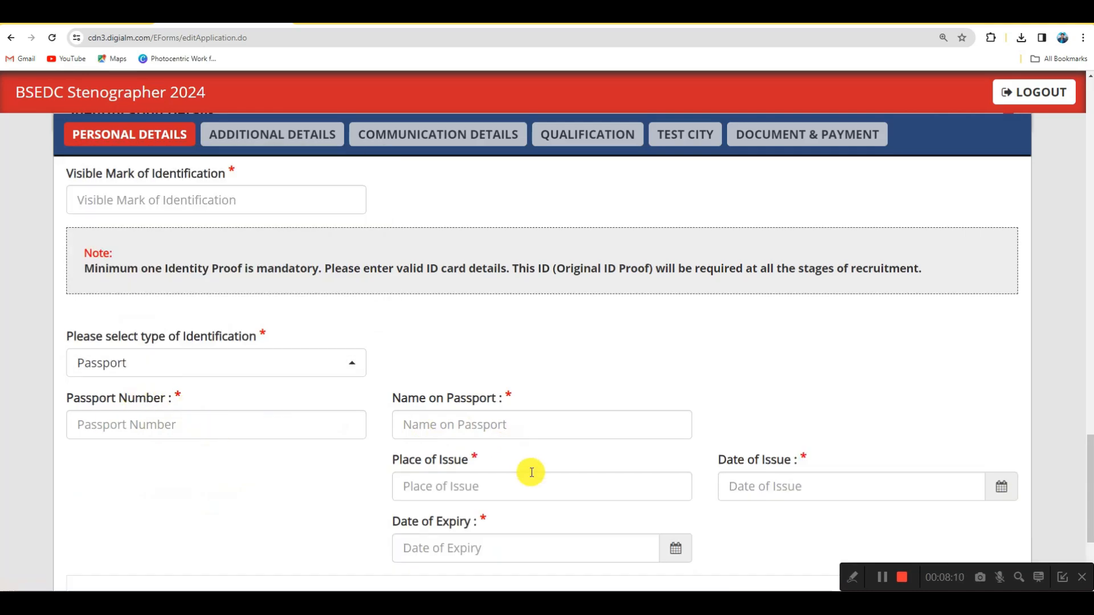
pyautogui.scroll(-2, 531, 472)
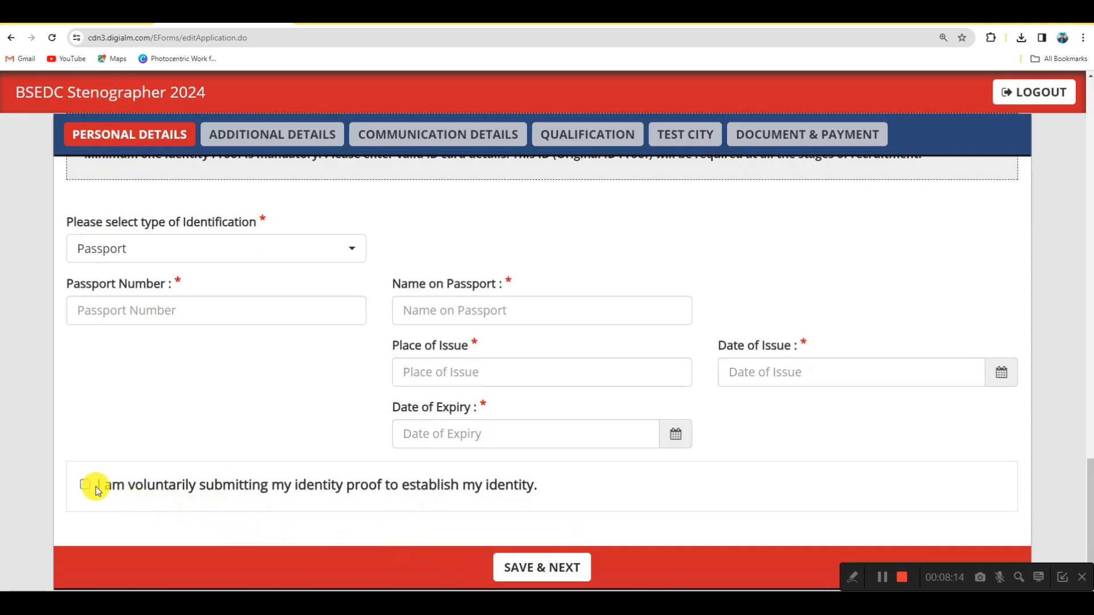
pyautogui.click(882, 577)
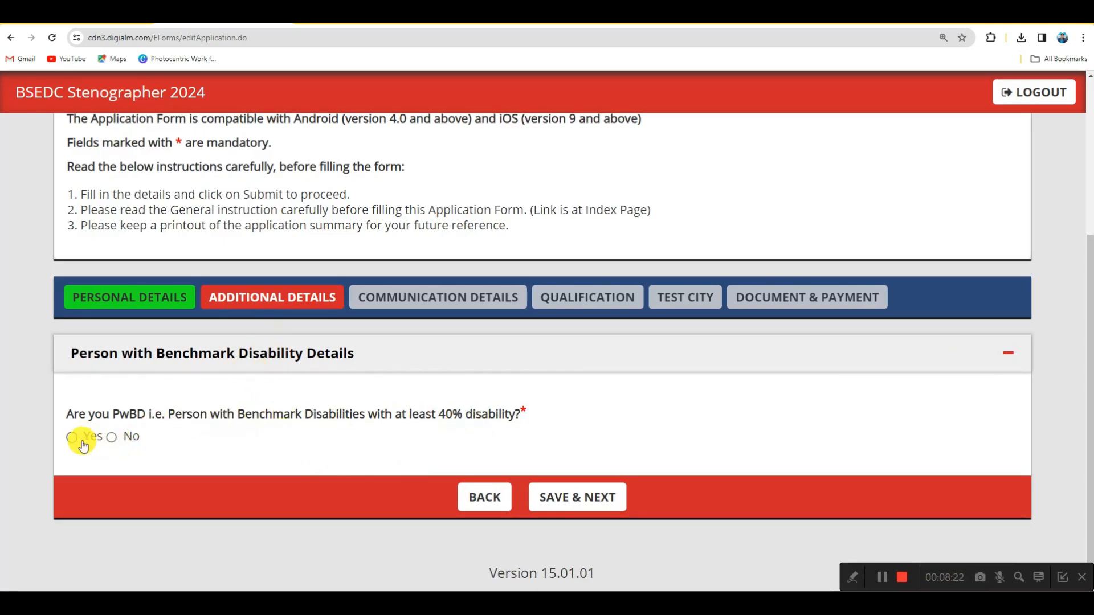
# - Answer Yes to the PwBD question in the additional details and set the percentage of disability to 40
pyautogui.click(73, 438)
pyautogui.scroll(-2, 313, 434)
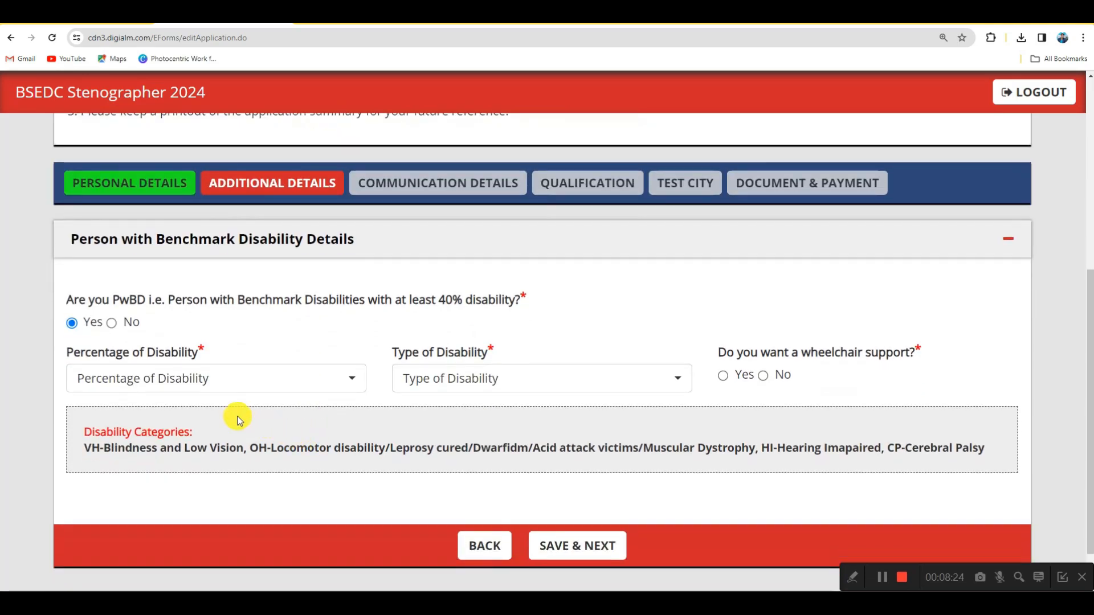
pyautogui.click(176, 390)
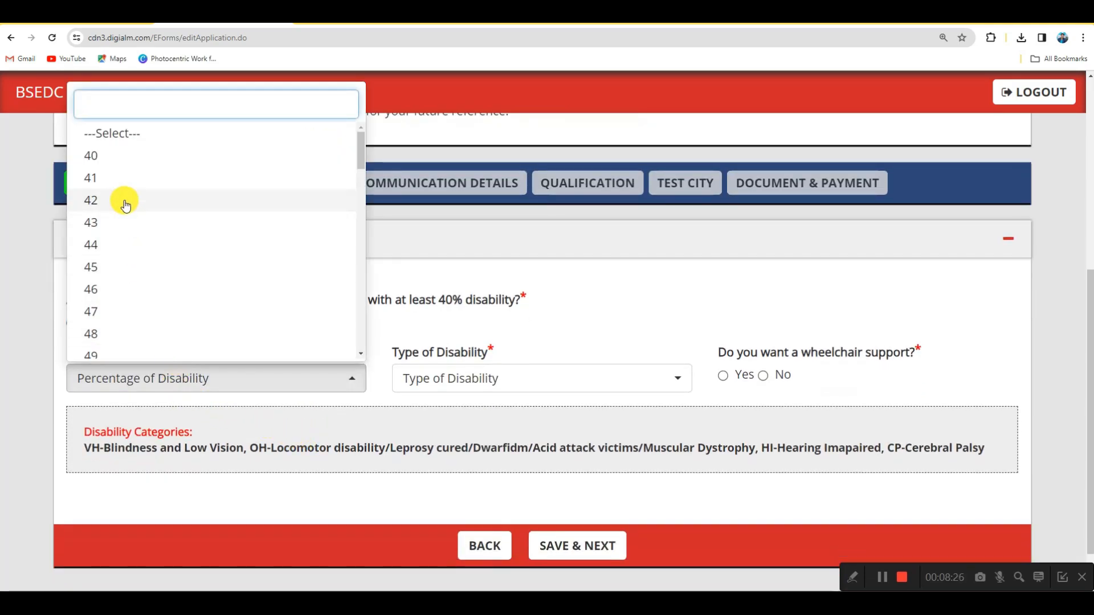
pyautogui.click(114, 165)
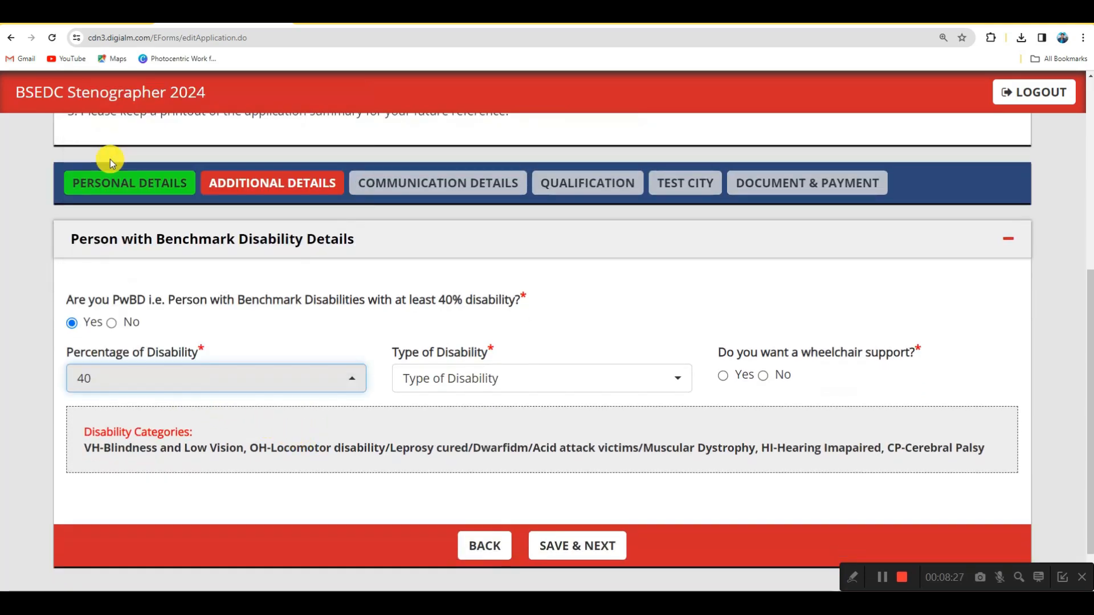
# - Look through the Type of Disability options without choosing one, and examine the wheelchair support question
pyautogui.click(447, 381)
pyautogui.scroll(-1, 445, 477)
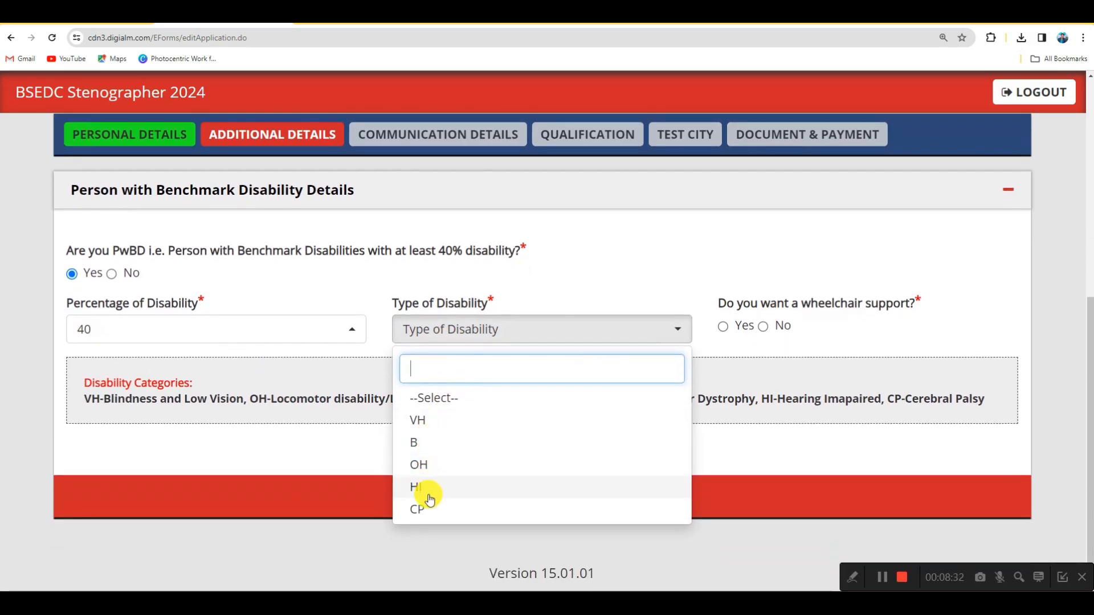
pyautogui.click(564, 308)
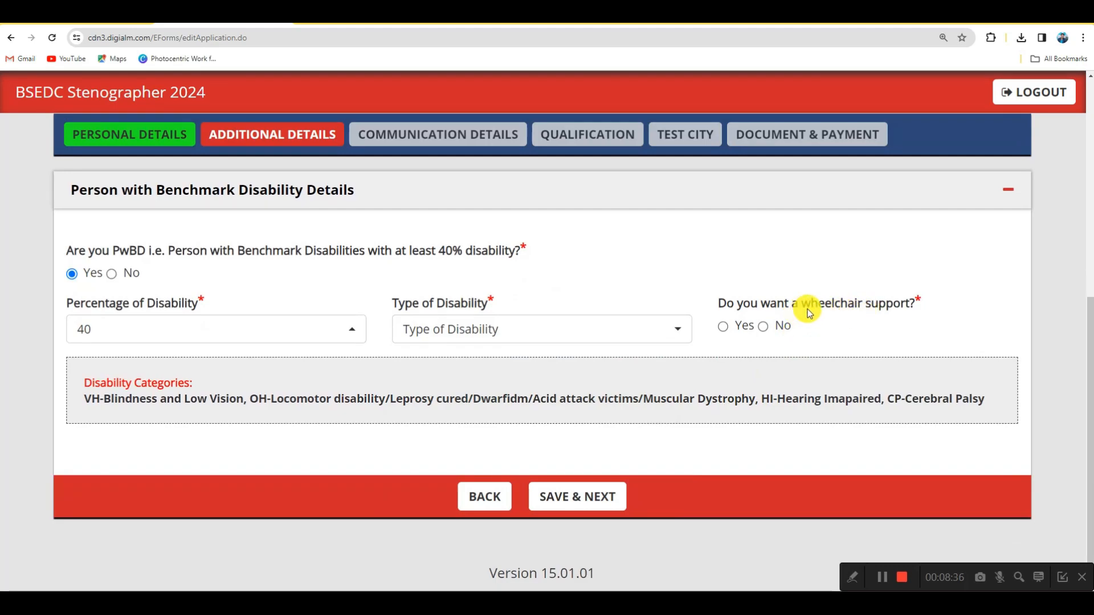
pyautogui.moveTo(802, 308); pyautogui.dragTo(881, 310)
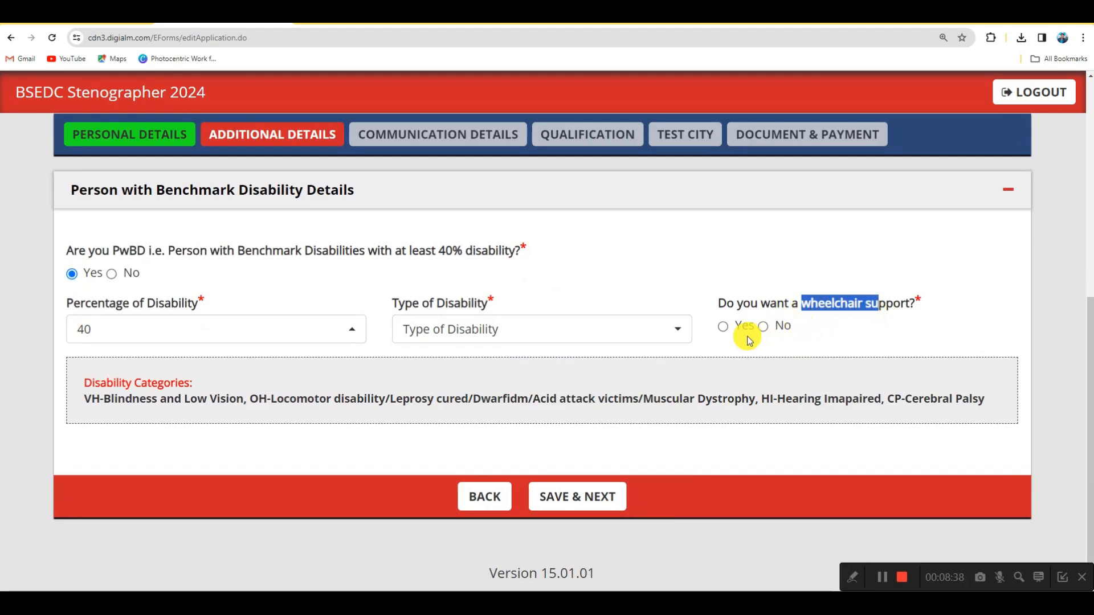
# - Answer No to the PwBD question and save the additional details to continue to the communication details
pyautogui.click(723, 326)
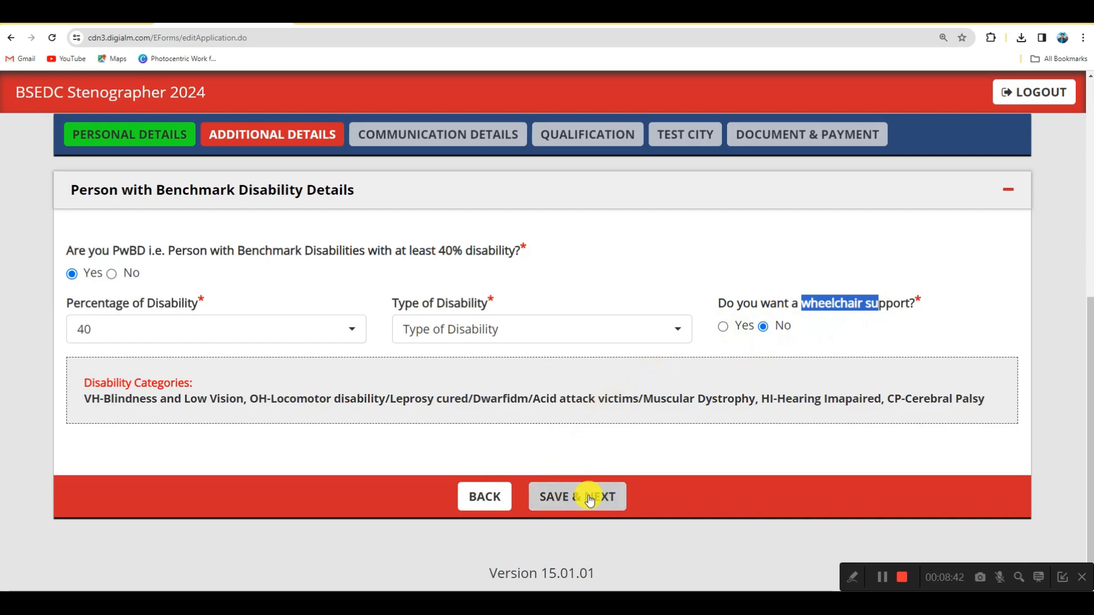
pyautogui.click(113, 275)
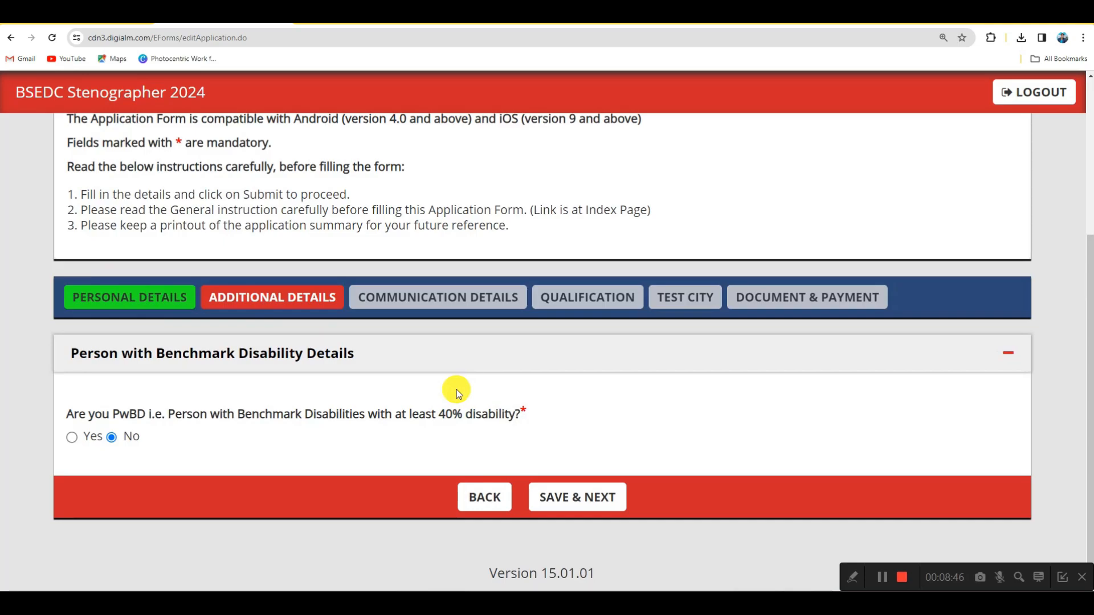
pyautogui.click(570, 497)
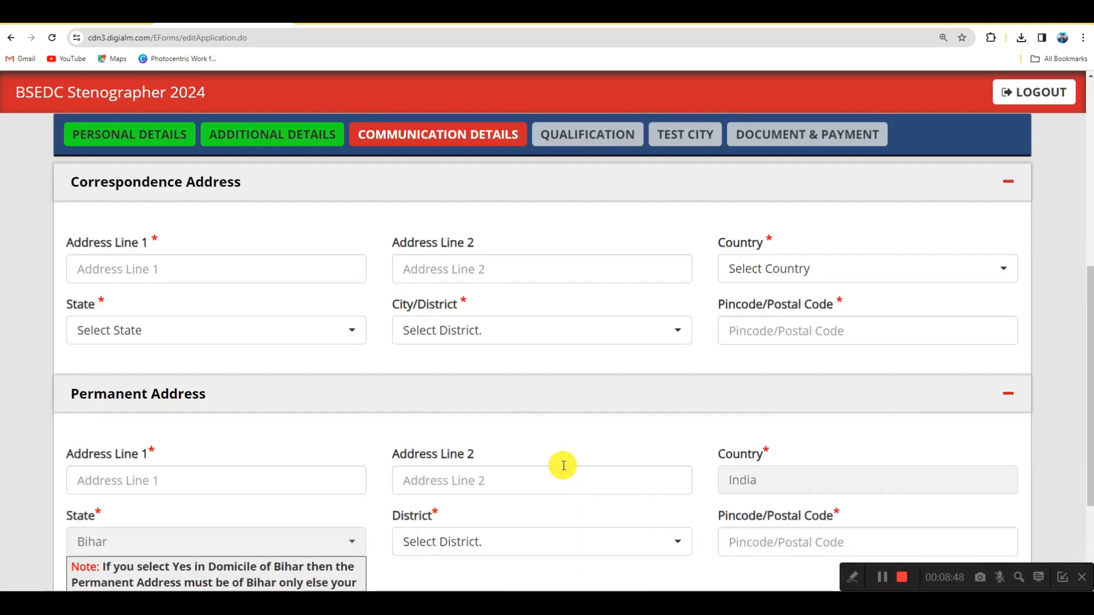
# - In the Correspondence Address, set the country to India and the state to Bihar
pyautogui.click(76, 181)
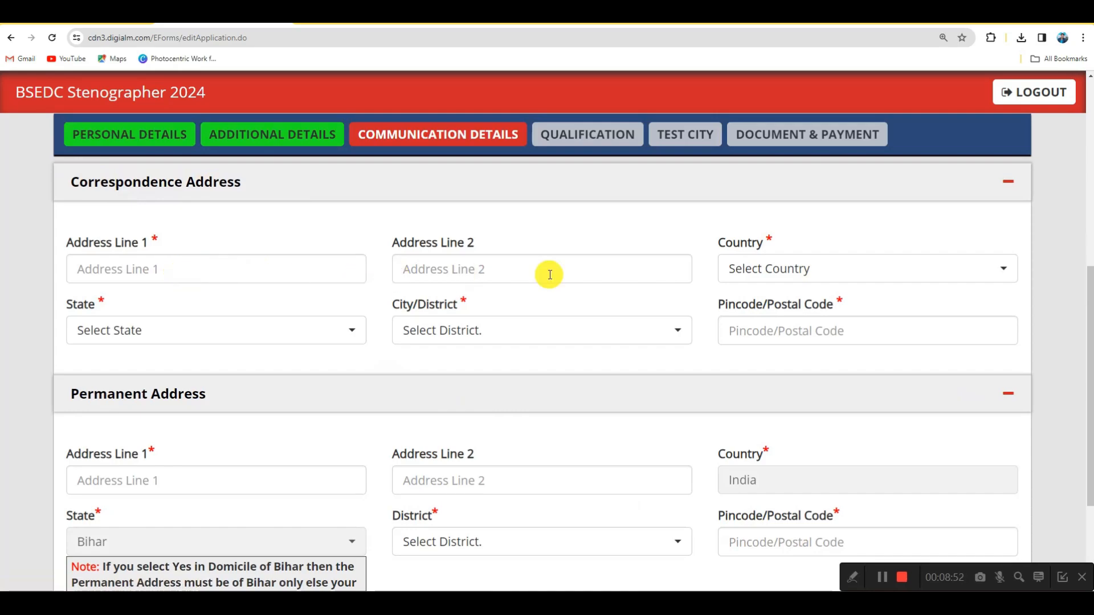
pyautogui.click(751, 268)
pyautogui.click(750, 359)
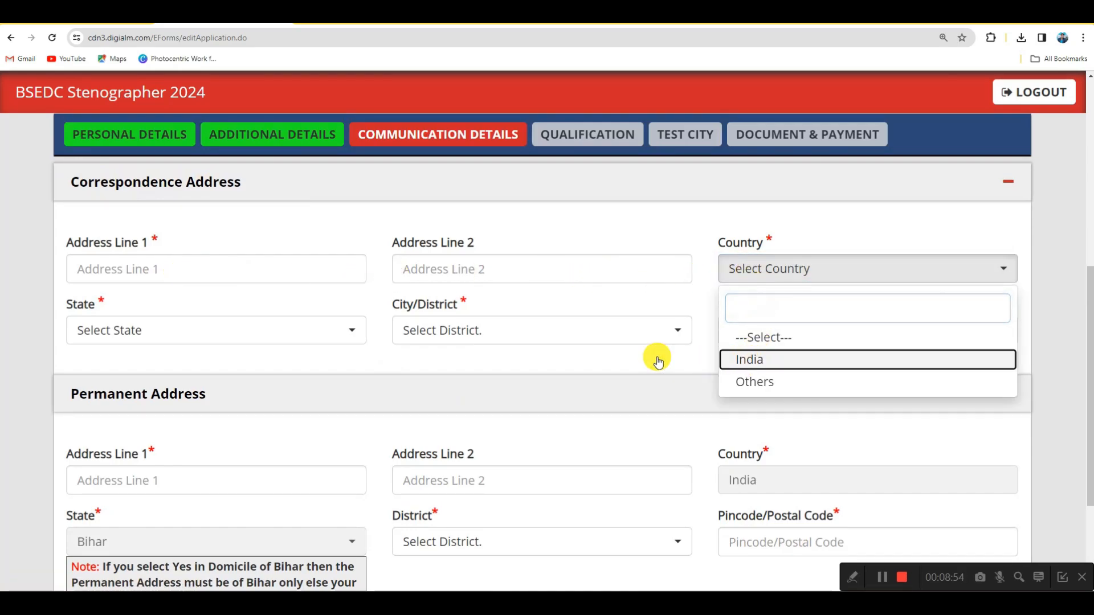
pyautogui.click(108, 336)
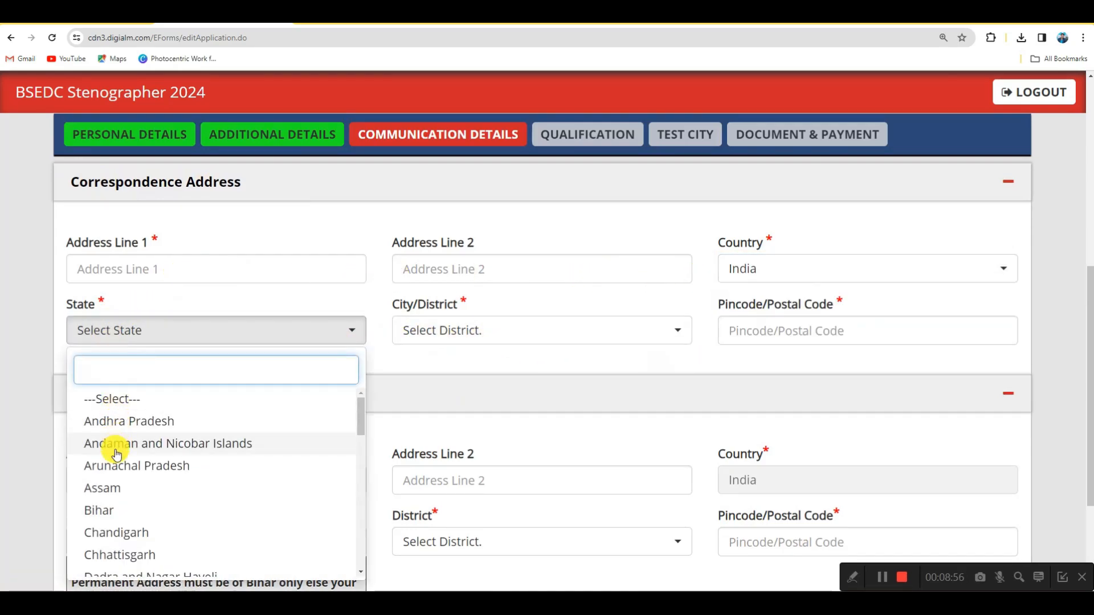
pyautogui.click(125, 510)
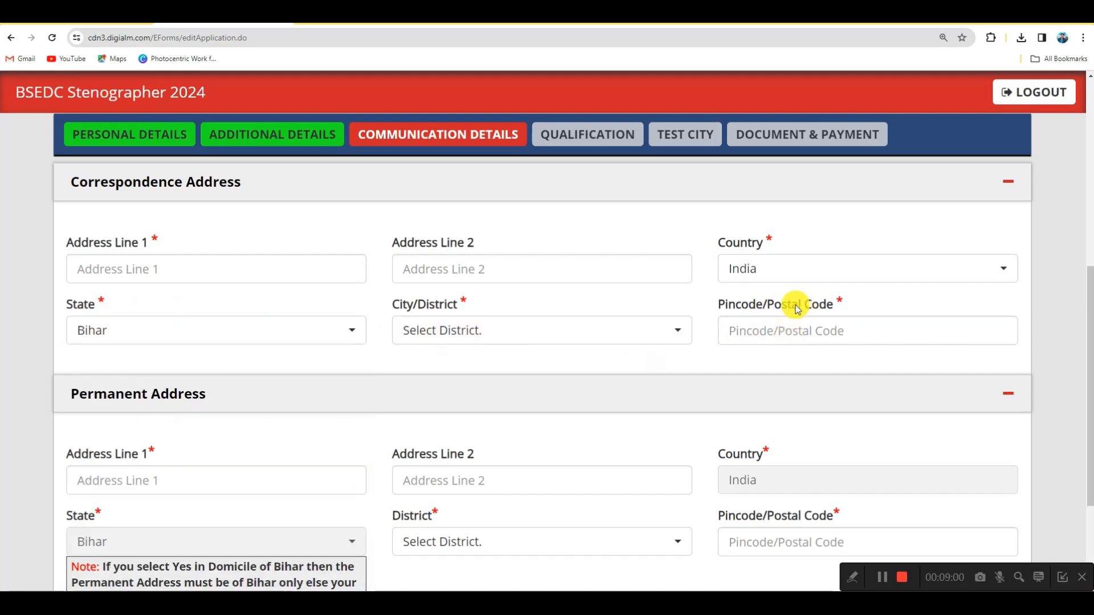
# - Look over the Permanent Address fields and save the communication details to continue to the qualification section
pyautogui.scroll(-1, 627, 353)
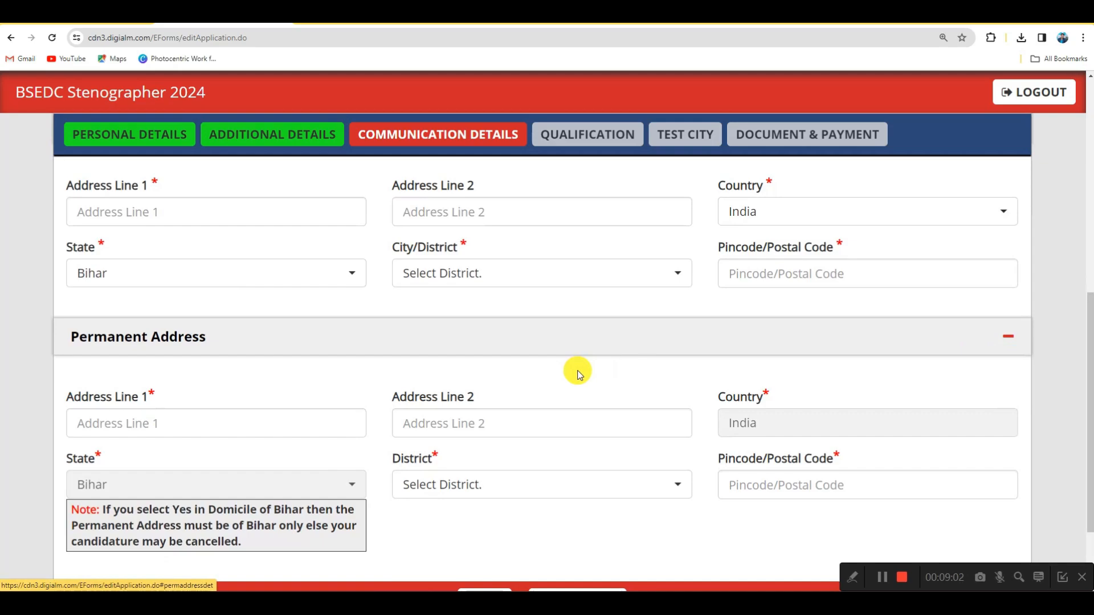
pyautogui.scroll(-2, 365, 370)
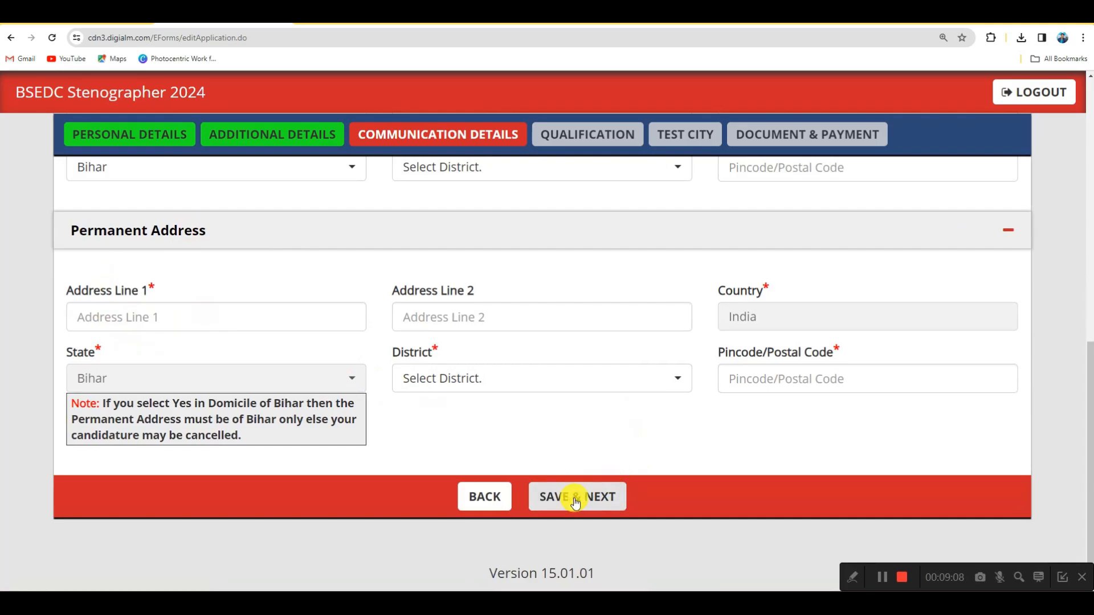
pyautogui.click(616, 504)
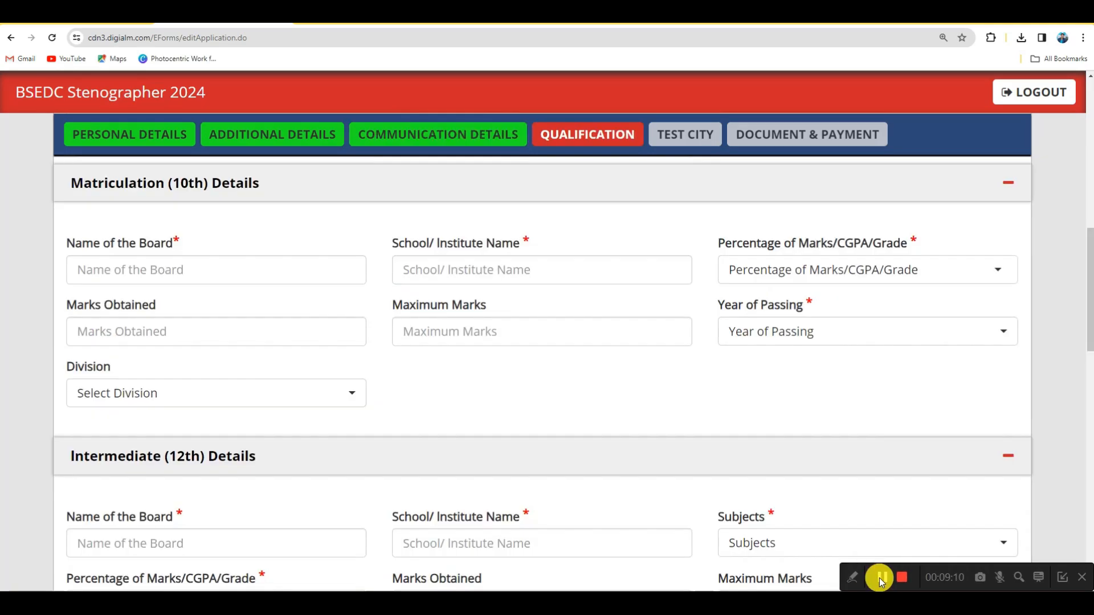
# - In the Matriculation details, choose Percentage as the marks type and enter 300 marks obtained out of a maximum of 500
pyautogui.click(191, 193)
pyautogui.click(191, 191)
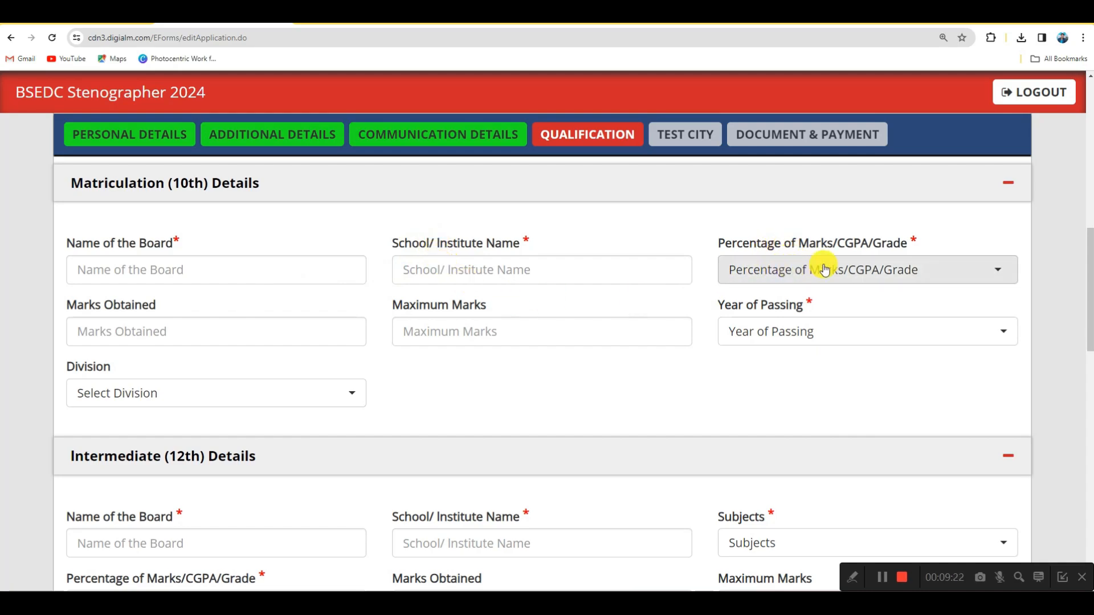
pyautogui.click(860, 273)
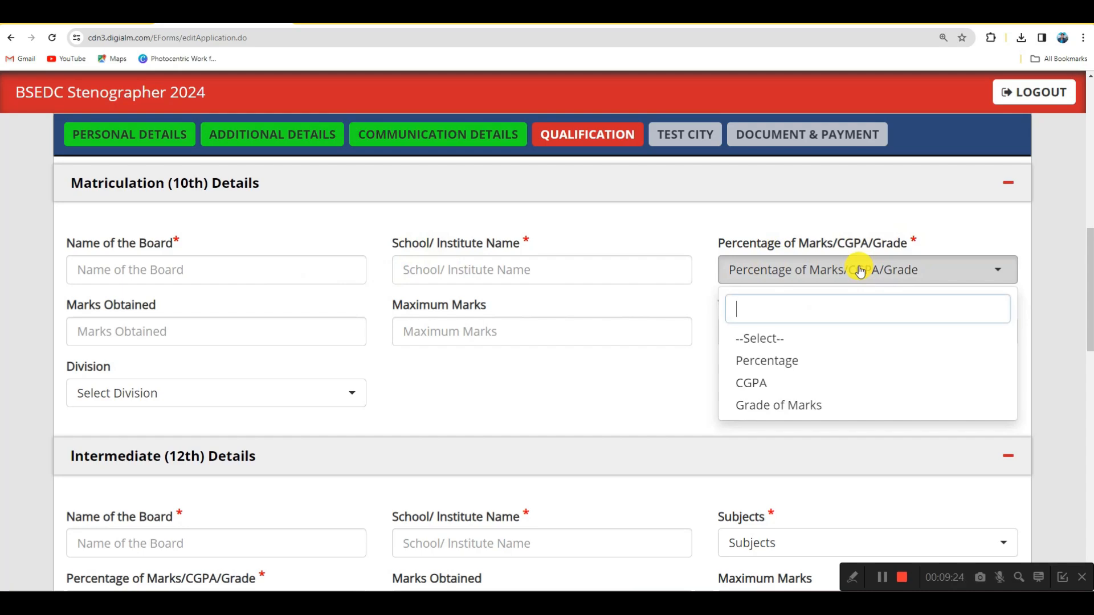
pyautogui.click(776, 359)
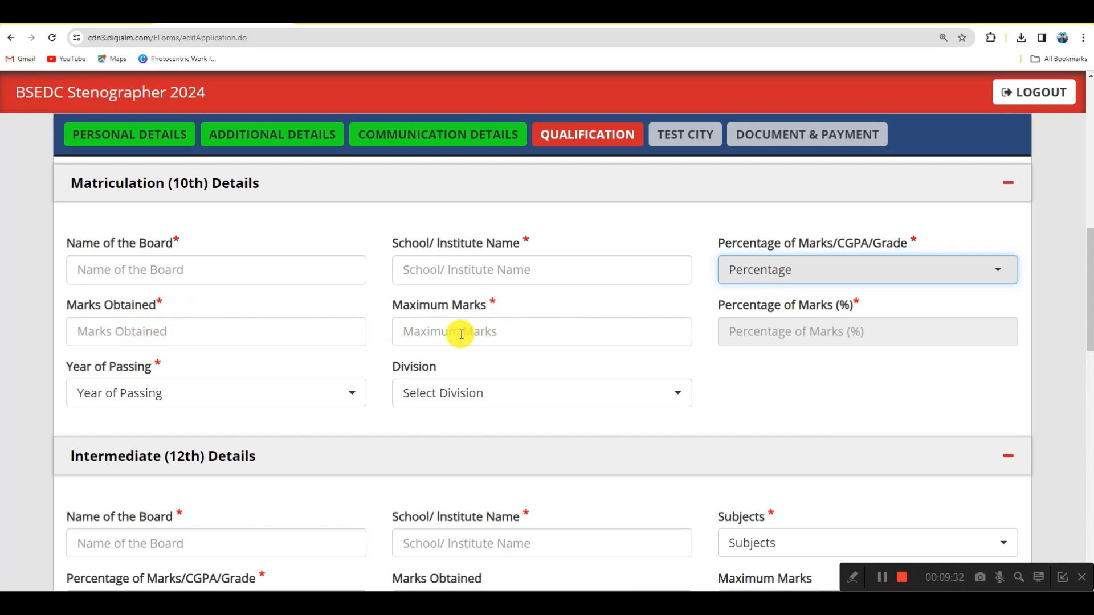
pyautogui.click(270, 333)
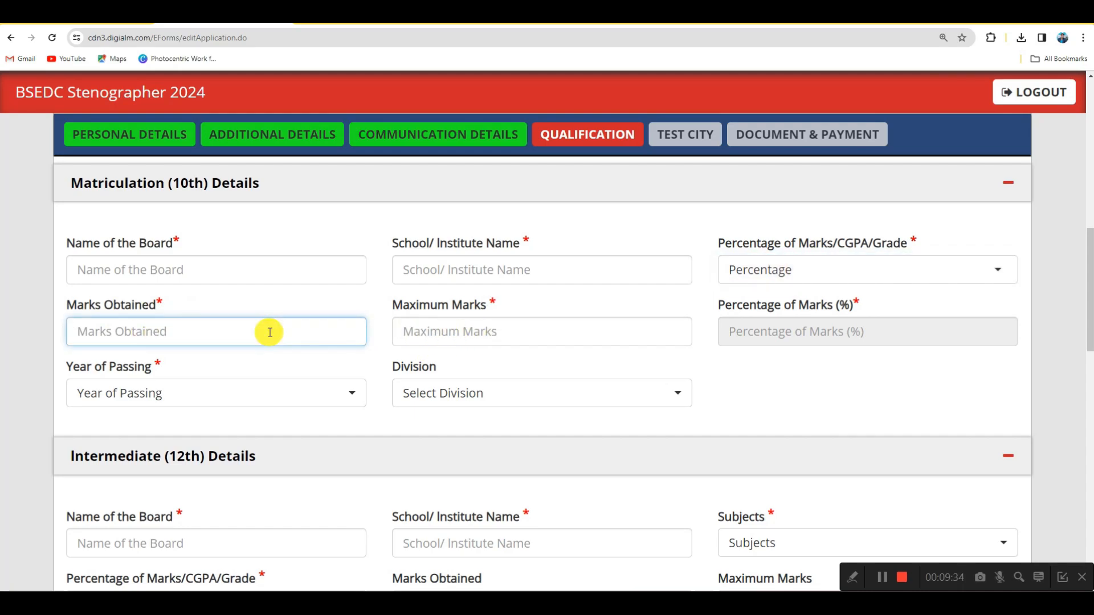
pyautogui.write('300')
pyautogui.click(453, 334)
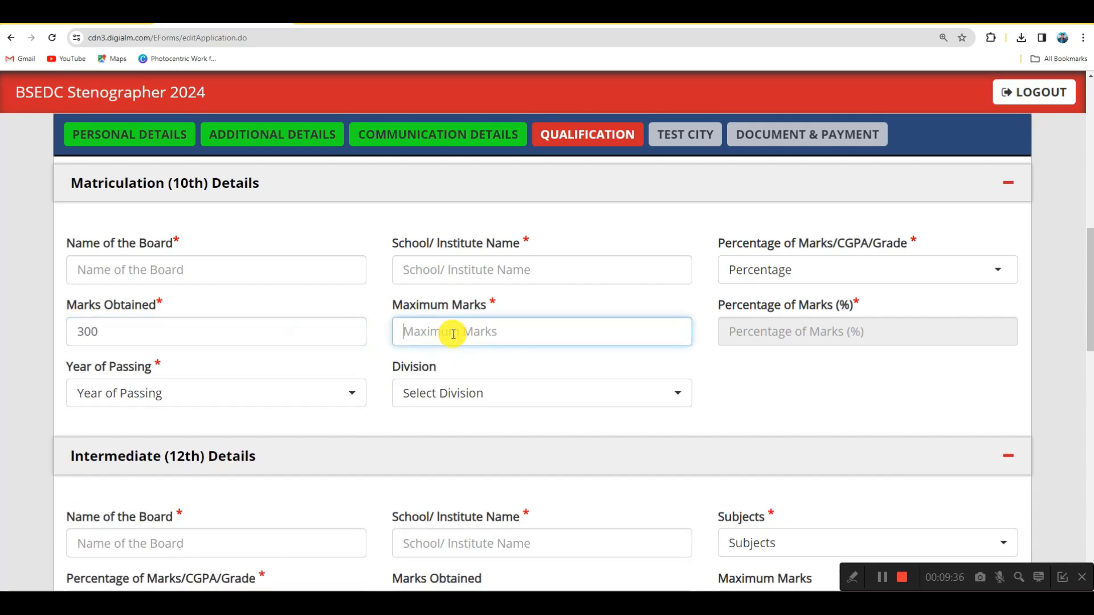
pyautogui.write('500')
pyautogui.click(804, 395)
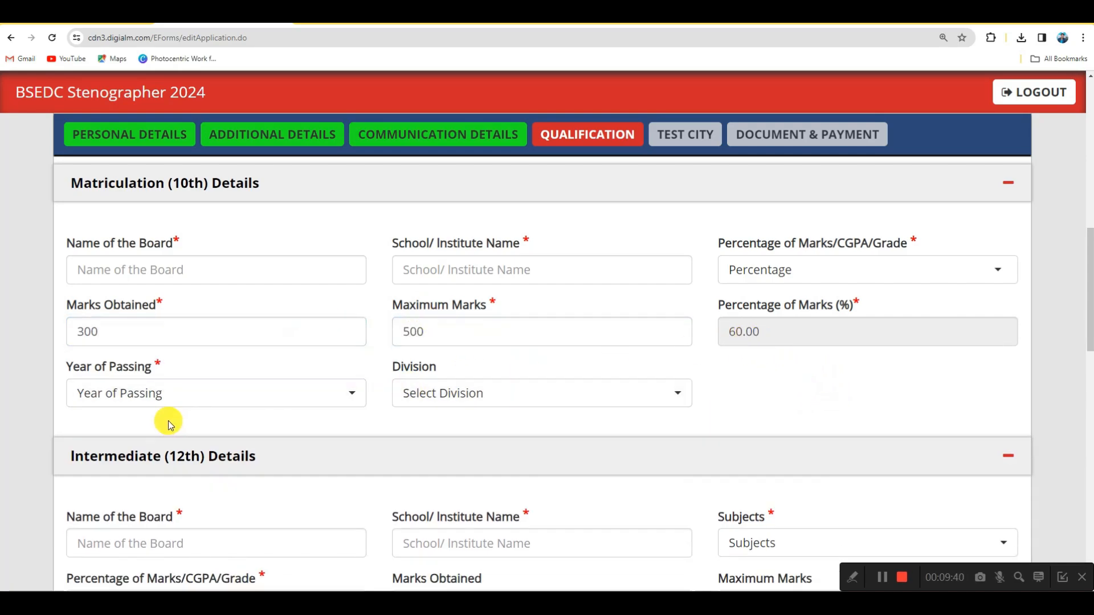
# - Set the Matriculation year of passing to 2019 and the division to First
pyautogui.click(151, 394)
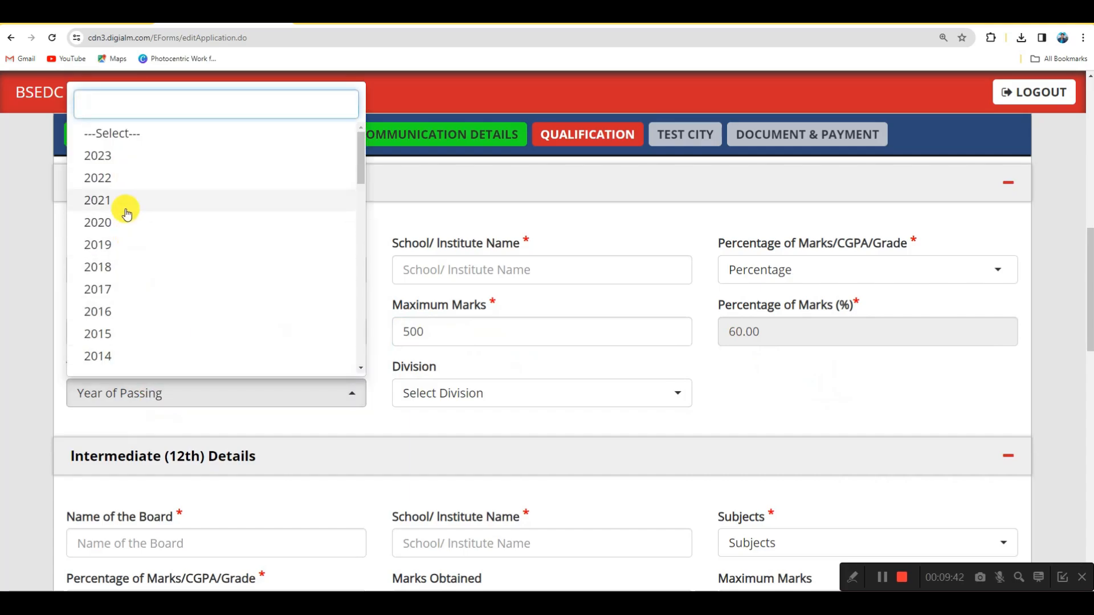
pyautogui.click(122, 244)
pyautogui.click(421, 395)
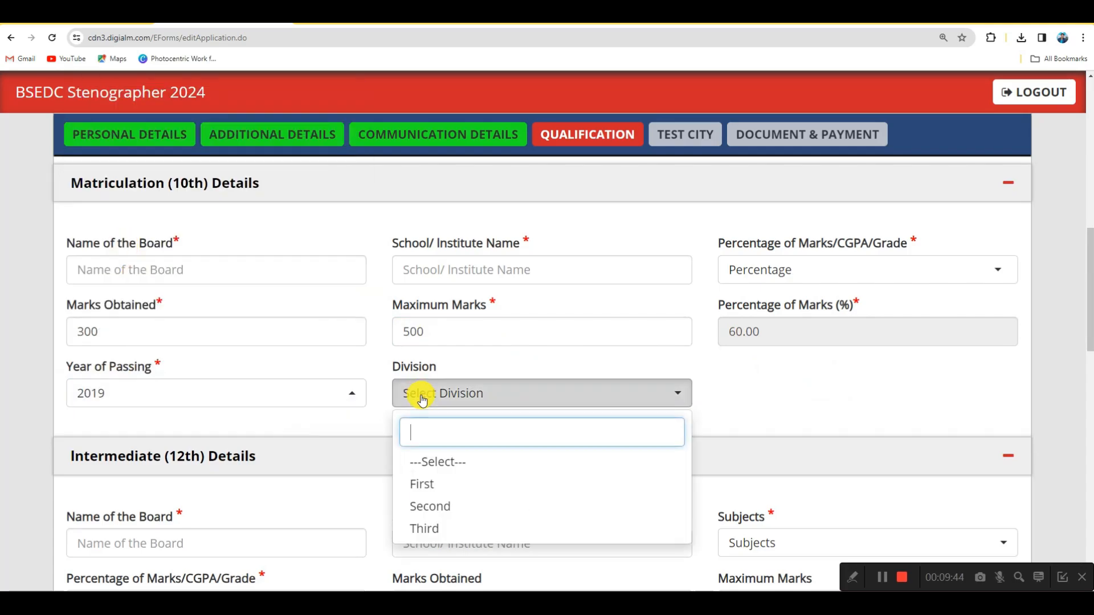
pyautogui.click(430, 483)
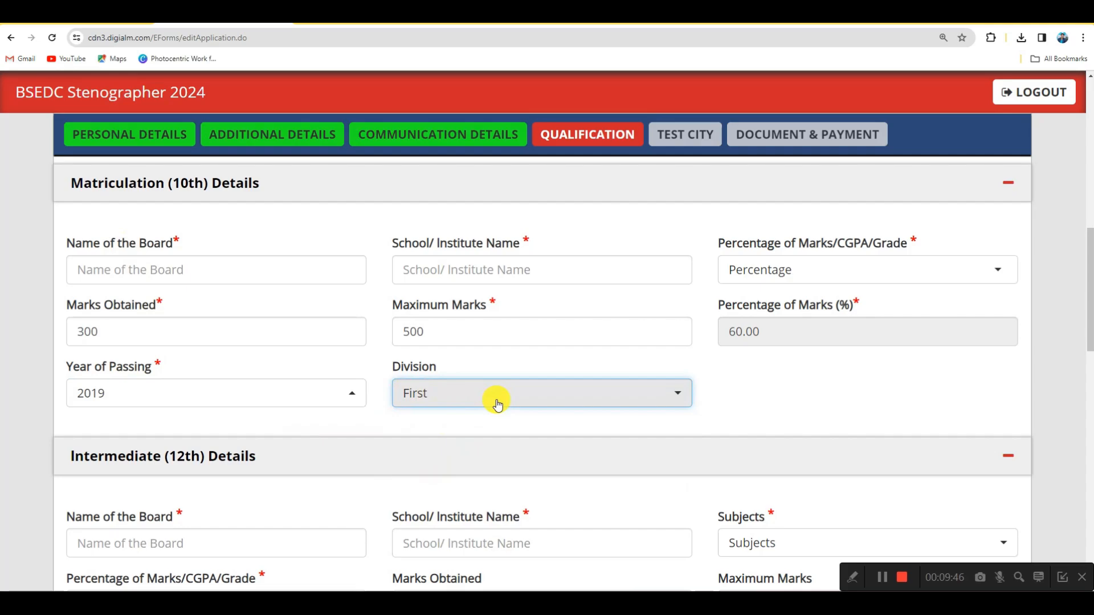
# - Set the subjects in the Intermediate details to Science
pyautogui.scroll(-5, 497, 403)
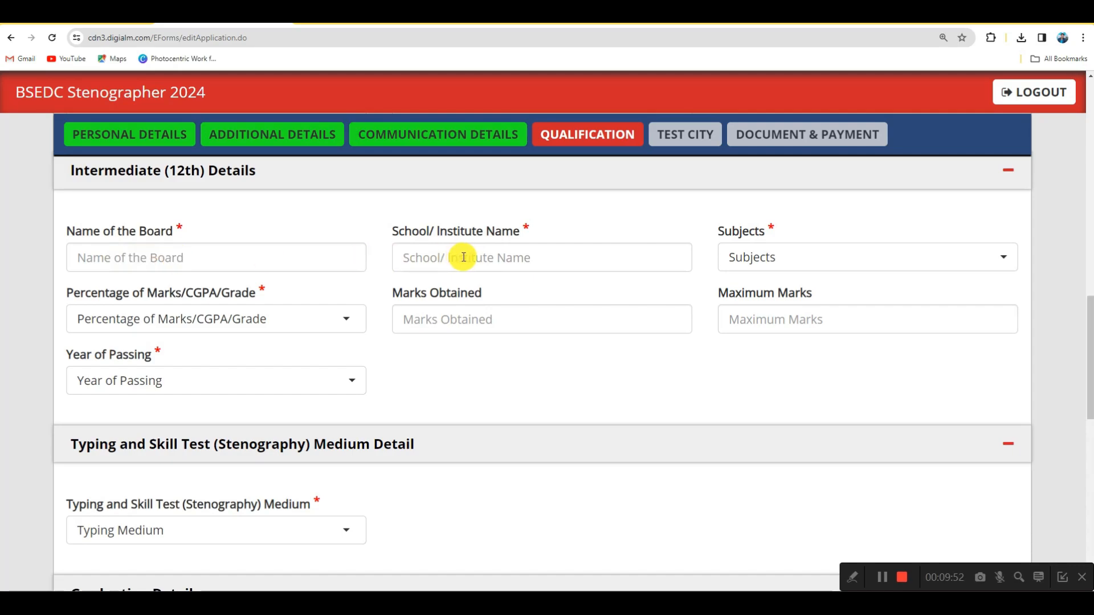
pyautogui.click(762, 259)
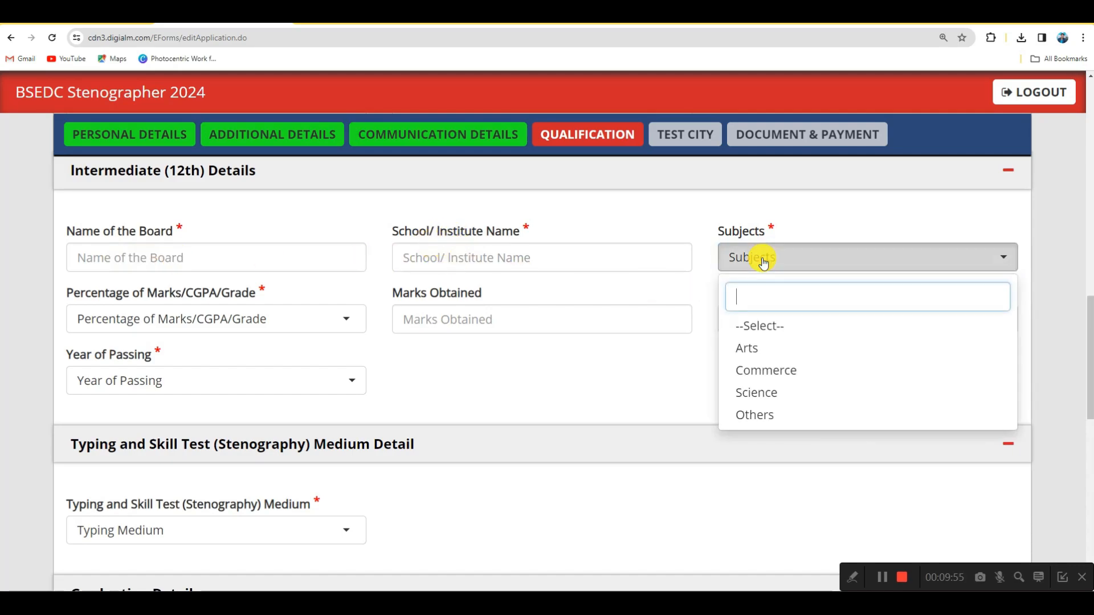
pyautogui.click(758, 392)
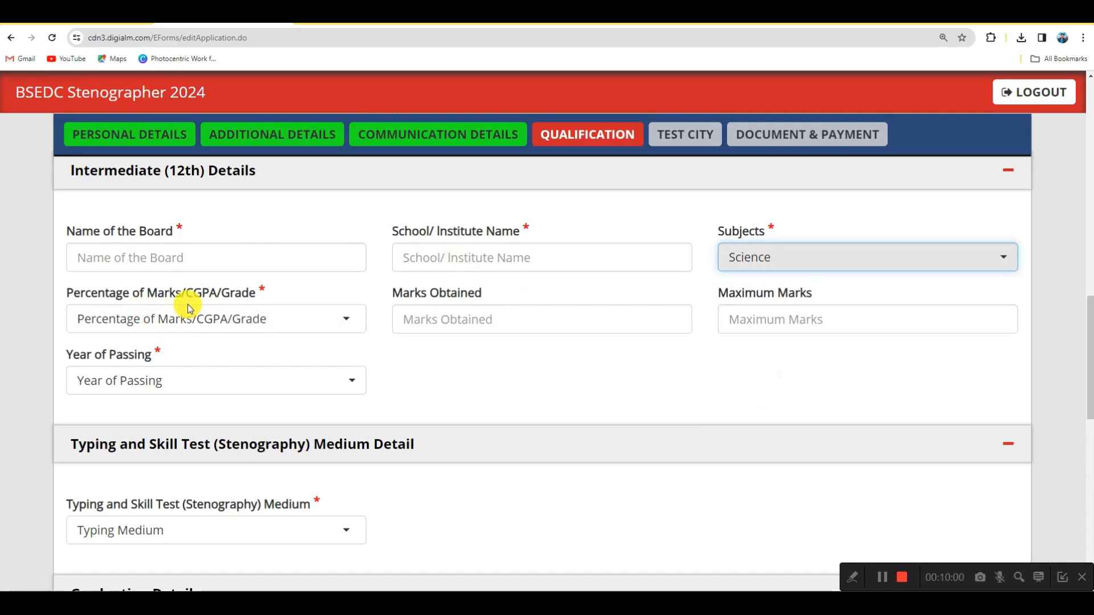
# - Choose Percentage as the Intermediate marks type and enter 300 marks obtained out of a maximum of 500
pyautogui.click(211, 318)
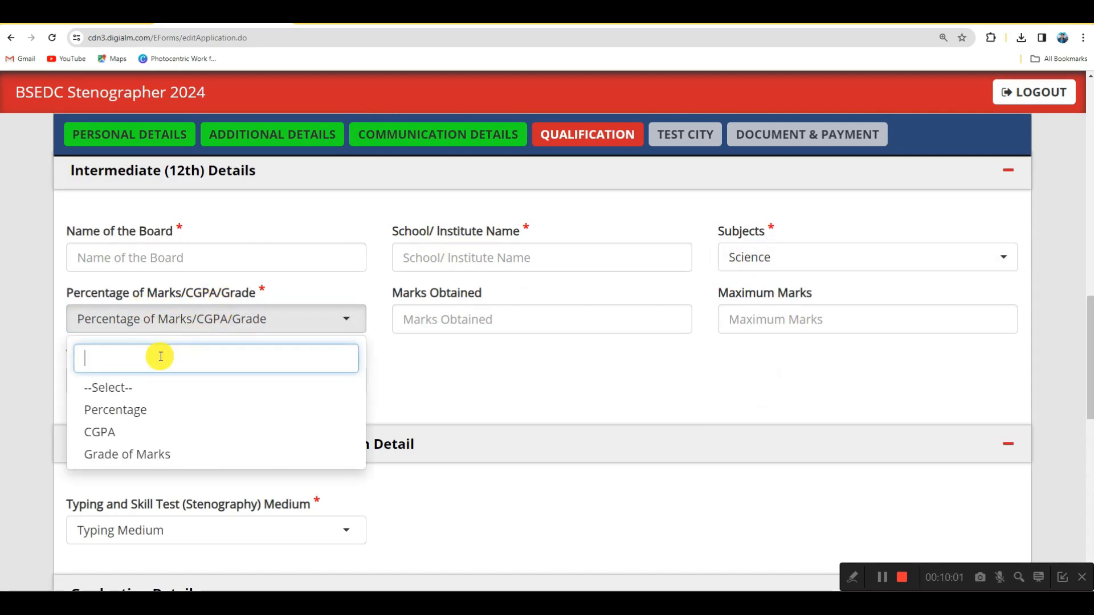
pyautogui.click(134, 409)
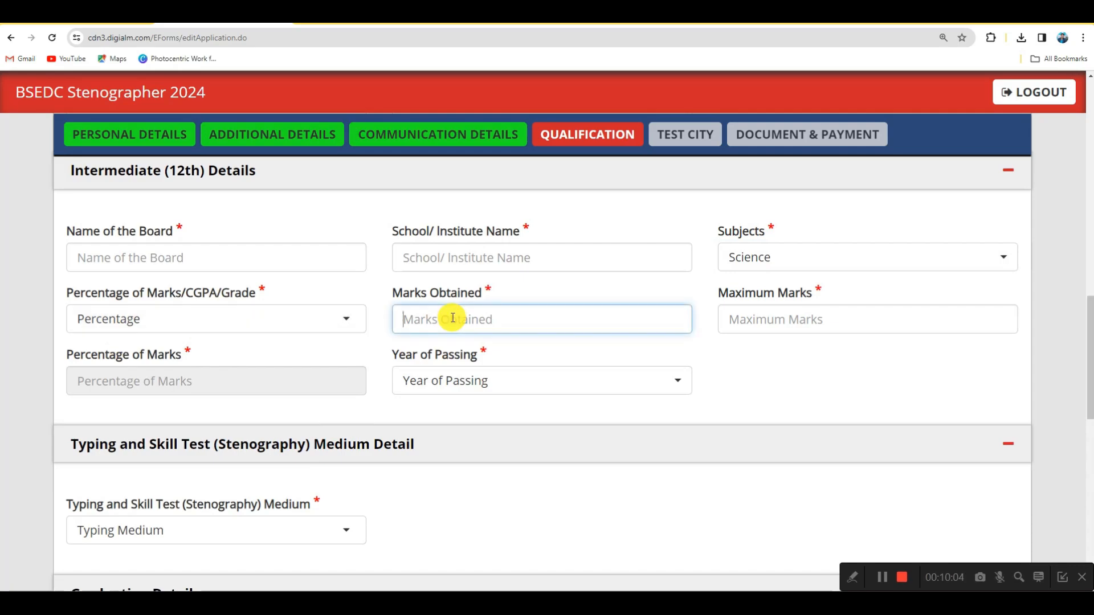
pyautogui.write('300')
pyautogui.click(731, 313)
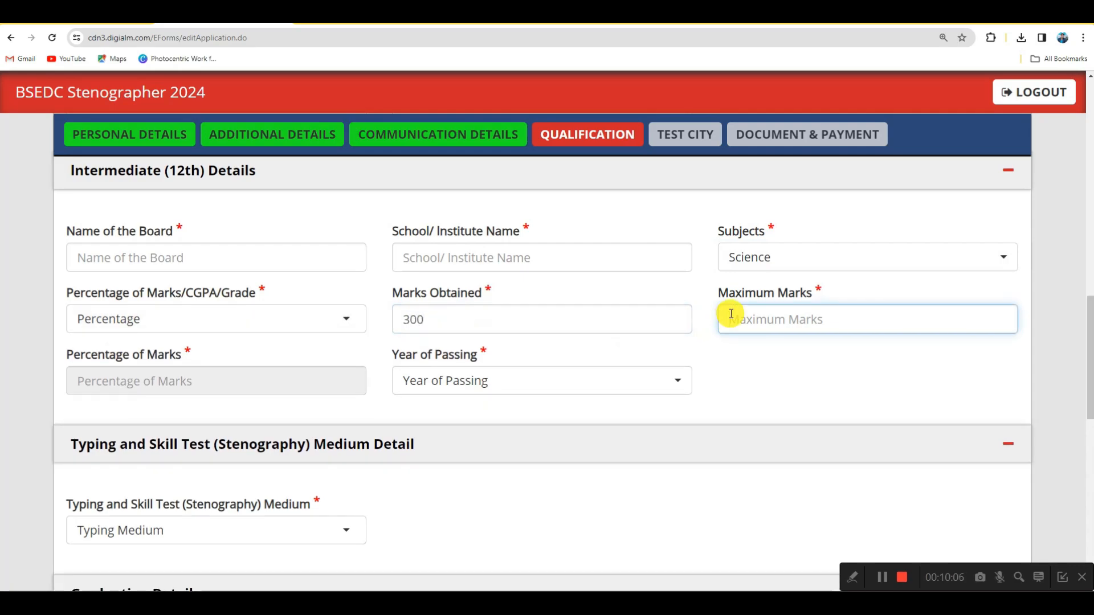
pyautogui.write('500')
pyautogui.click(273, 380)
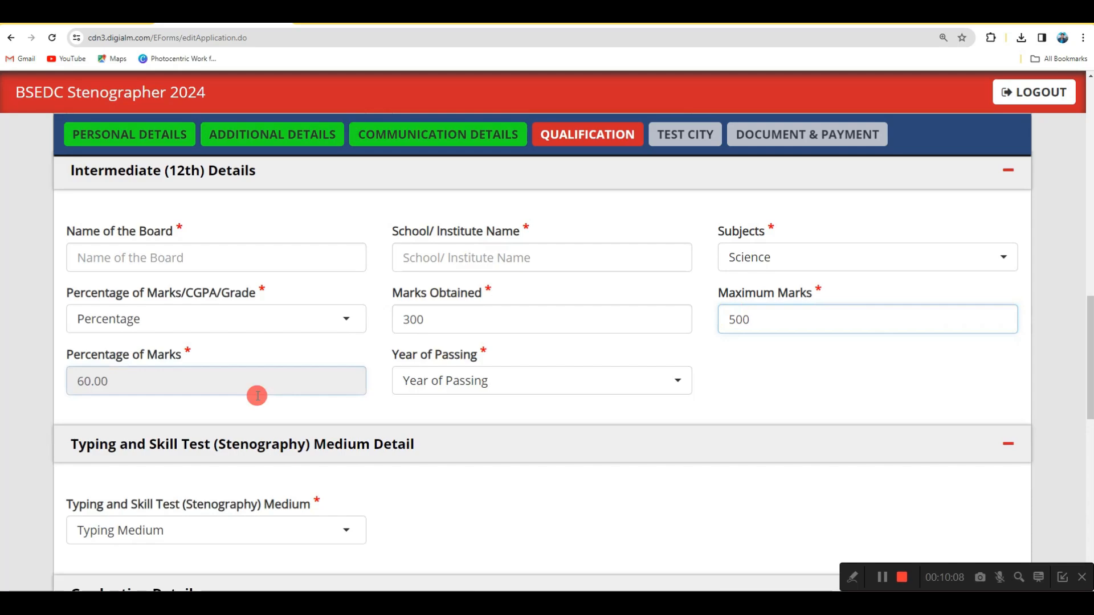
# - Try to set the Intermediate year of passing to 2020
pyautogui.click(450, 386)
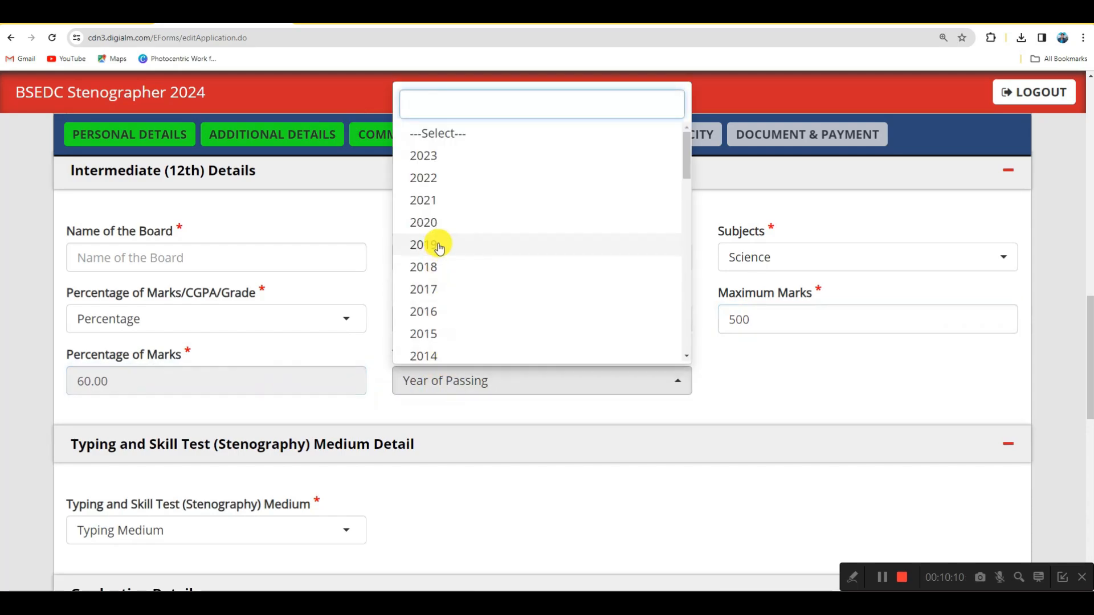
pyautogui.click(440, 222)
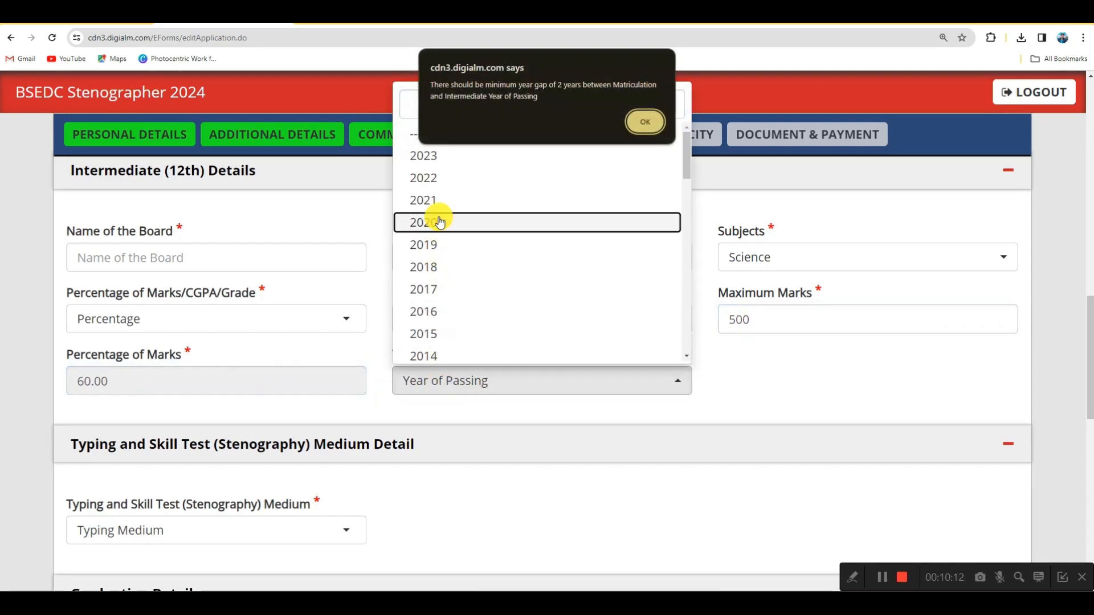
pyautogui.click(645, 122)
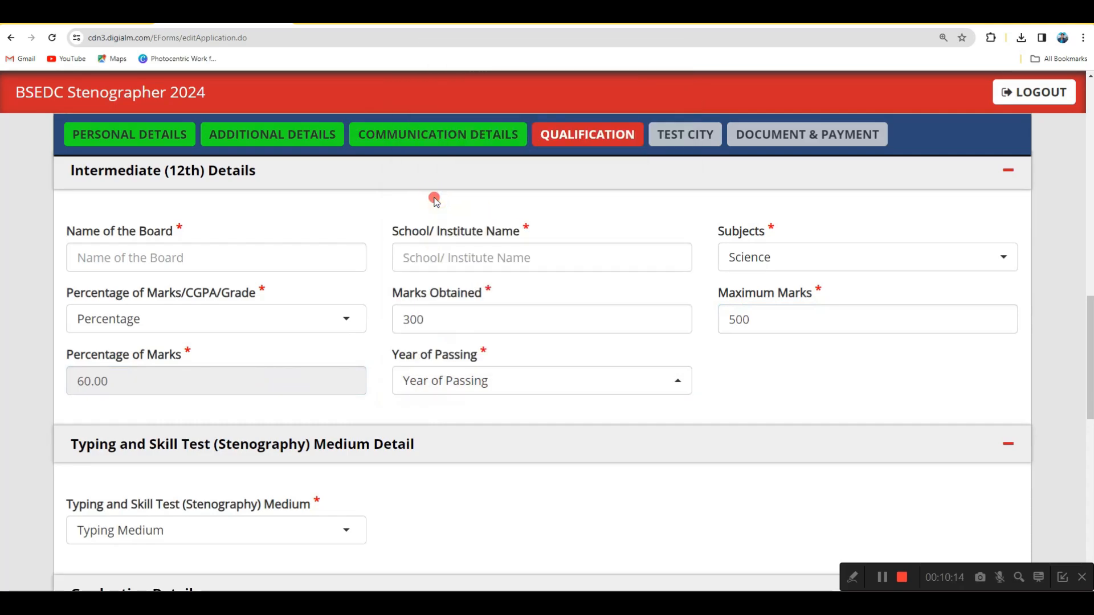
# - Set the Intermediate year of passing to 2021
pyautogui.click(439, 379)
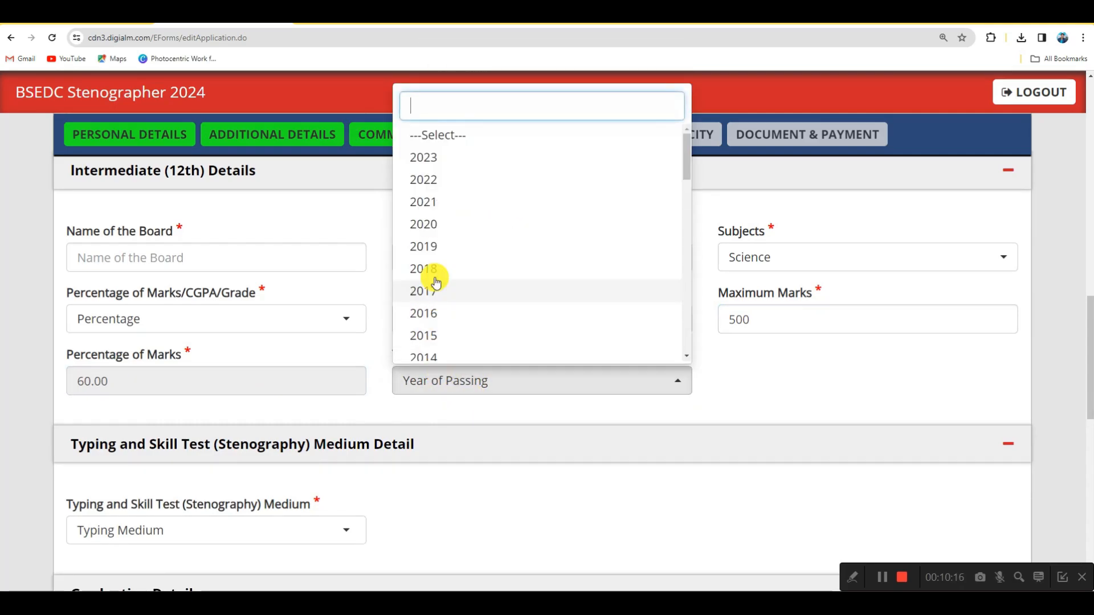
pyautogui.click(428, 203)
# - Try Hindi and English as the Typing and Skill Test (Stenography) medium
pyautogui.scroll(-3, 456, 337)
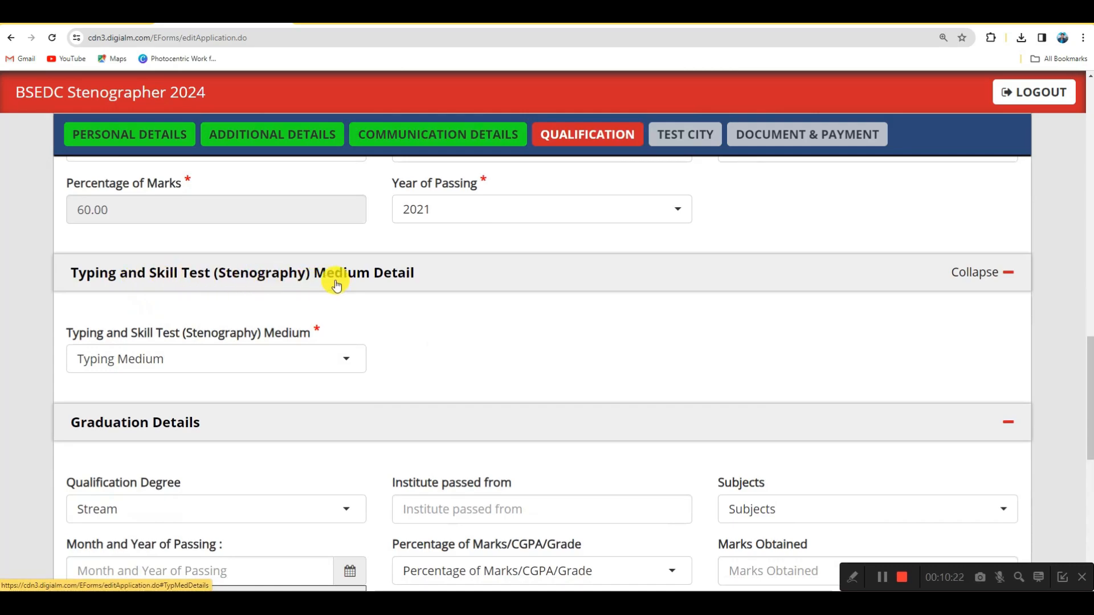
pyautogui.scroll(-1, 399, 287)
pyautogui.click(271, 311)
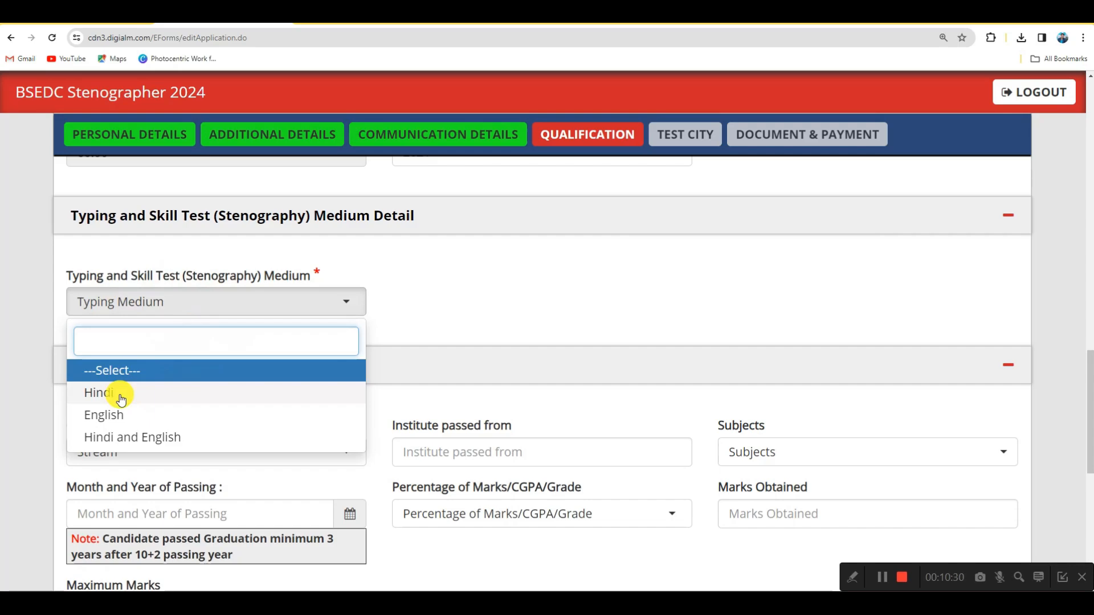
pyautogui.click(130, 437)
# - Set the Typing and Skill Test (Stenography) medium to English
pyautogui.click(142, 300)
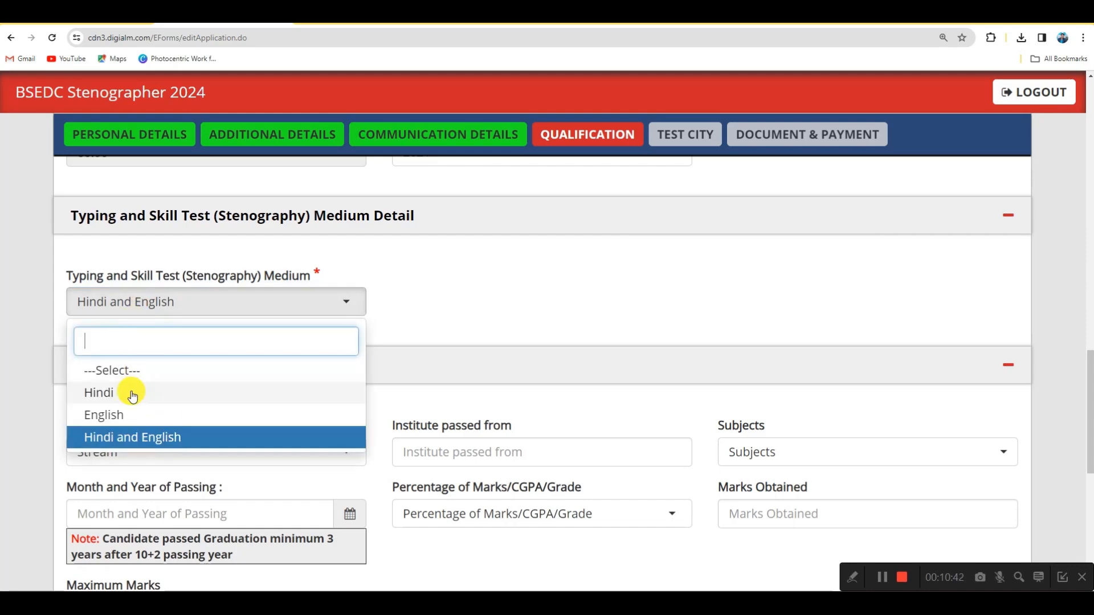
pyautogui.click(109, 415)
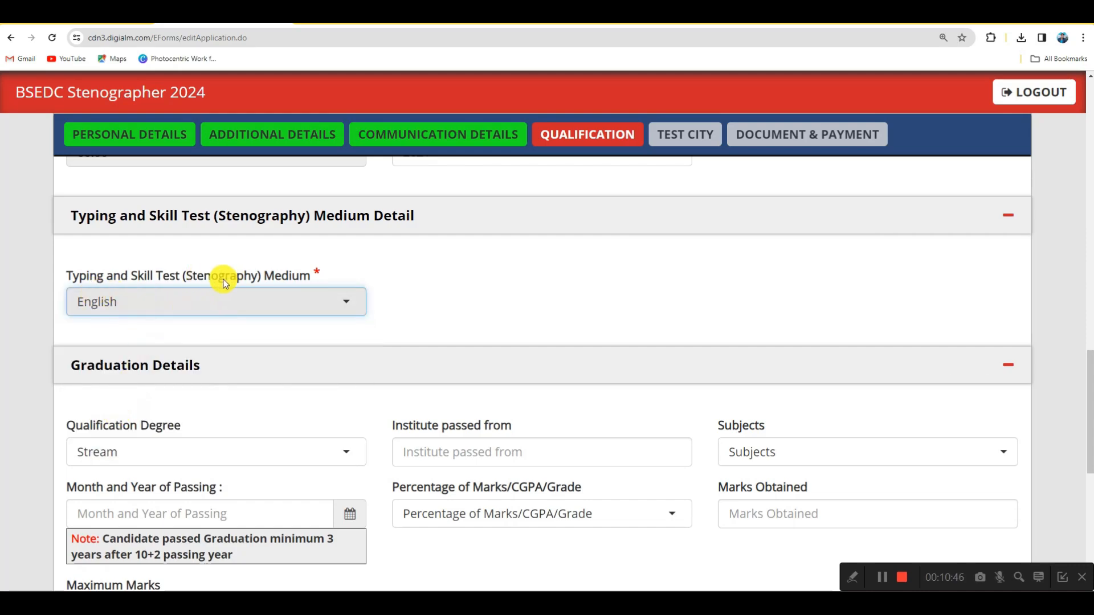
pyautogui.click(196, 313)
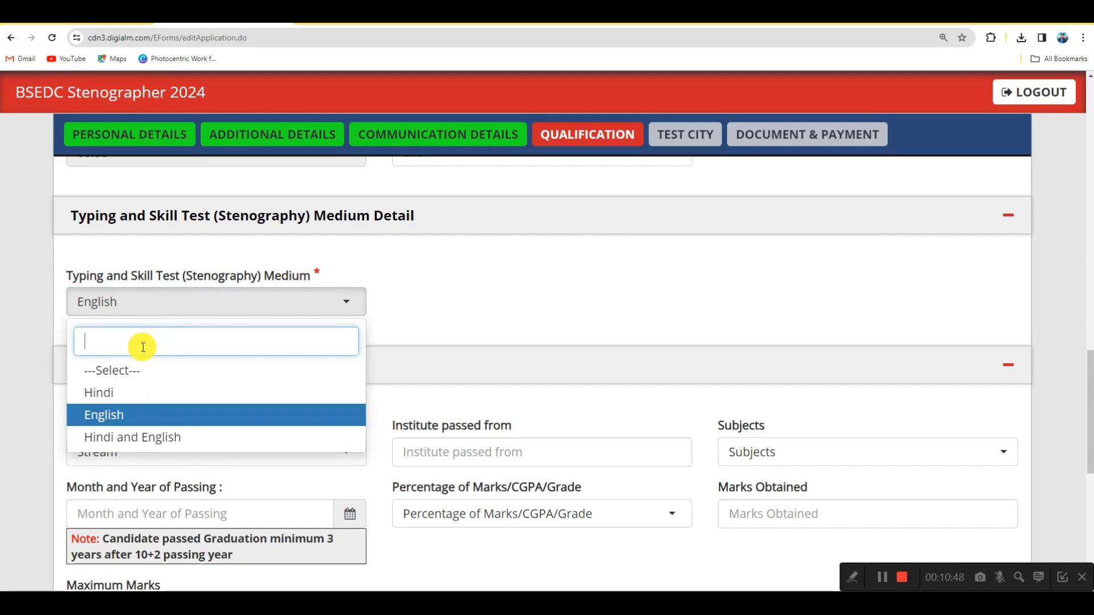
pyautogui.click(115, 415)
# - Try Bachelor degree as the Graduation qualification degree and reset the field to --Select--
pyautogui.scroll(-1, 459, 318)
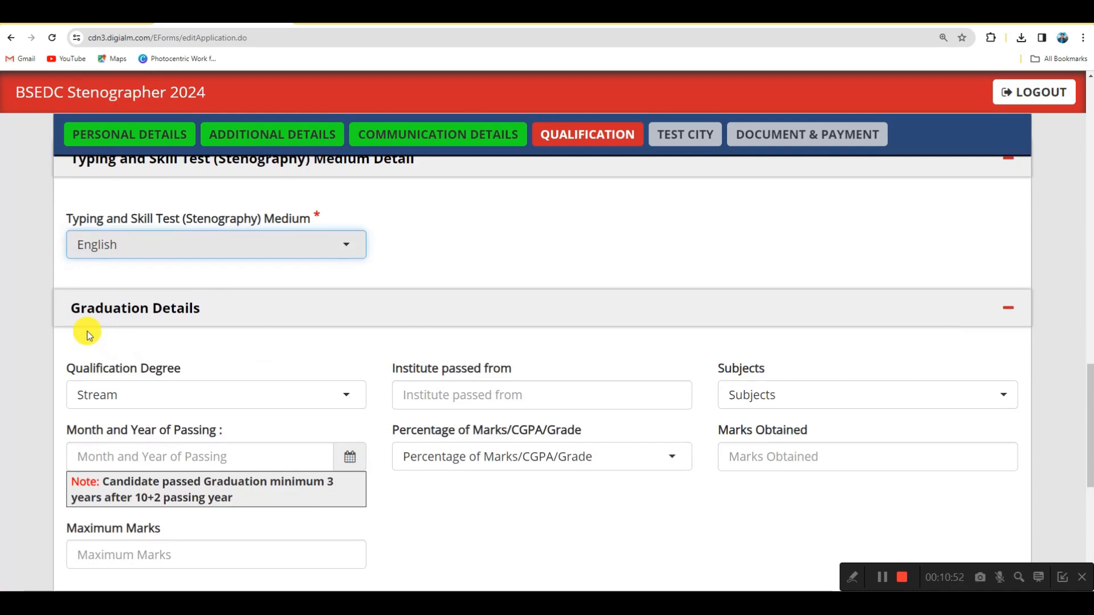
pyautogui.scroll(-1, 365, 321)
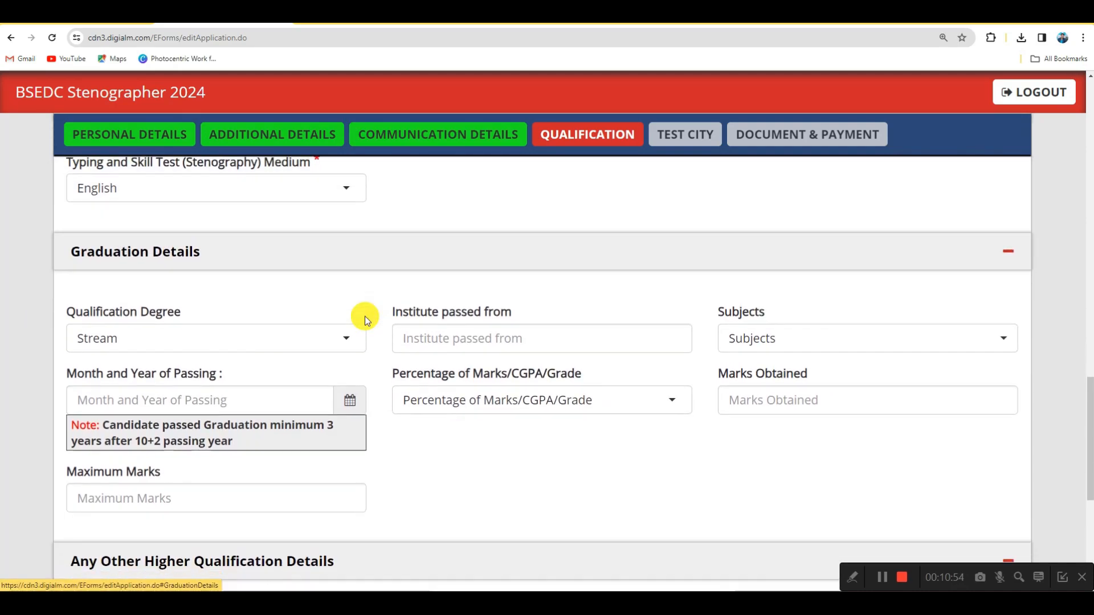
pyautogui.click(237, 342)
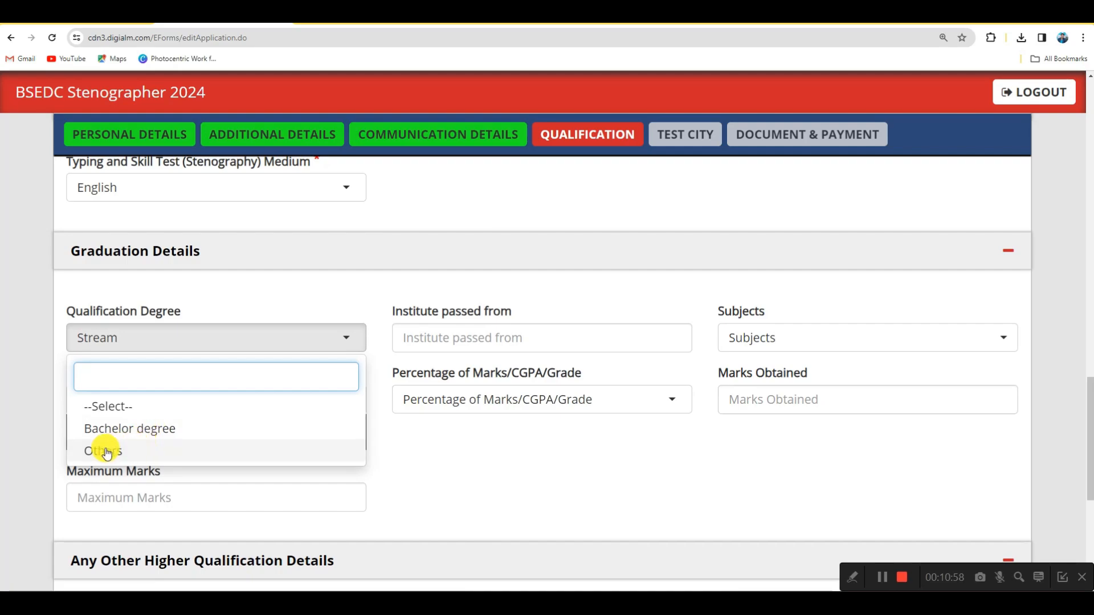
pyautogui.click(135, 428)
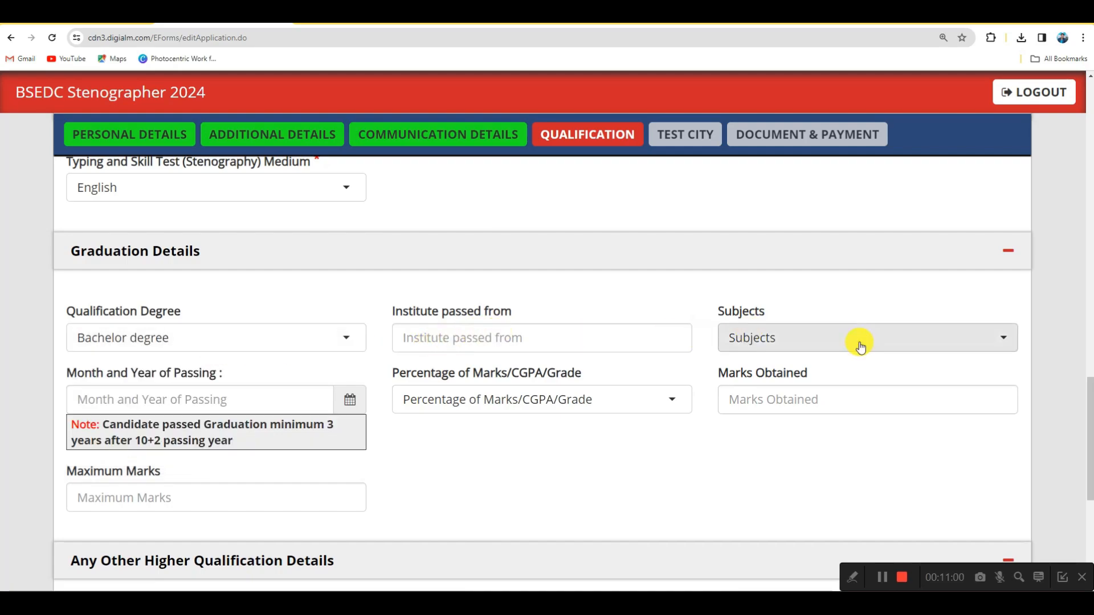
pyautogui.click(150, 341)
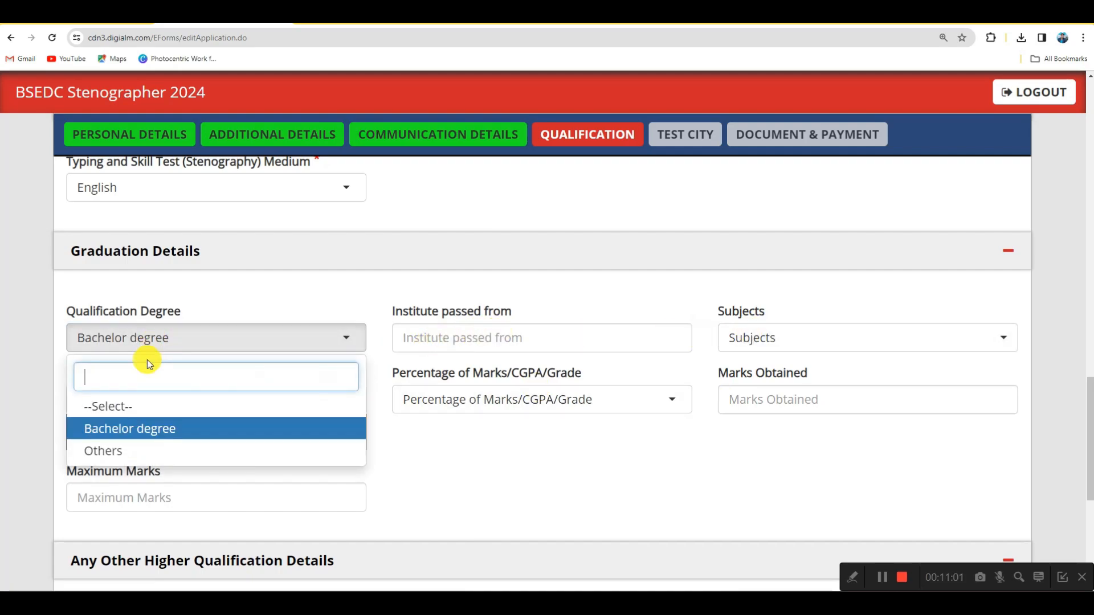
pyautogui.click(254, 405)
# - Try Others as the qualification degree under Any Other Higher Qualification Details and reset it to --Select--
pyautogui.scroll(-2, 368, 401)
pyautogui.scroll(-1, 236, 409)
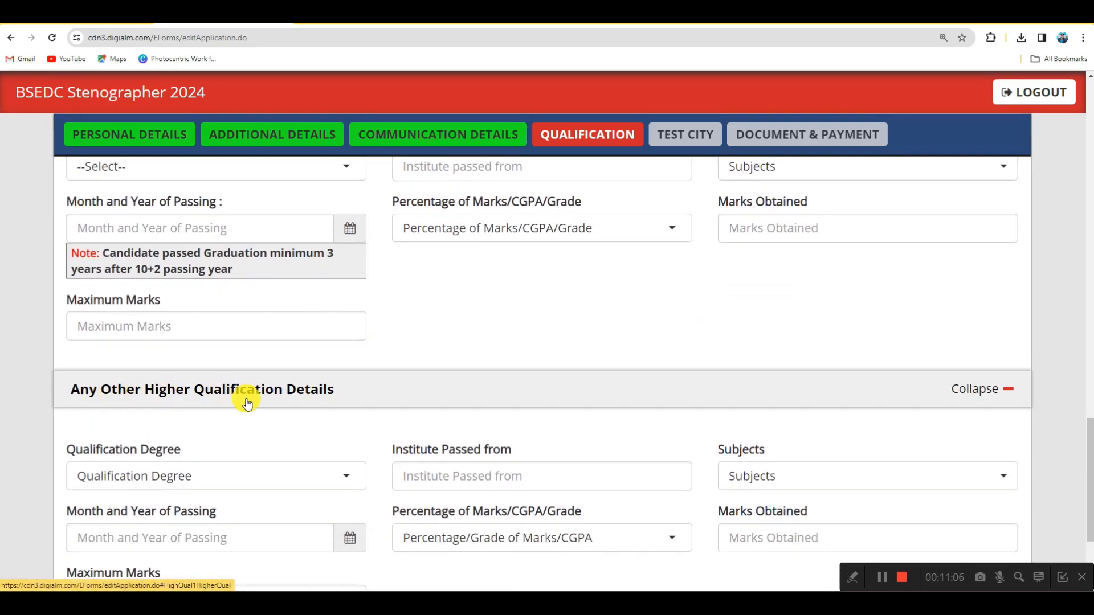
pyautogui.scroll(-2, 370, 395)
pyautogui.click(193, 376)
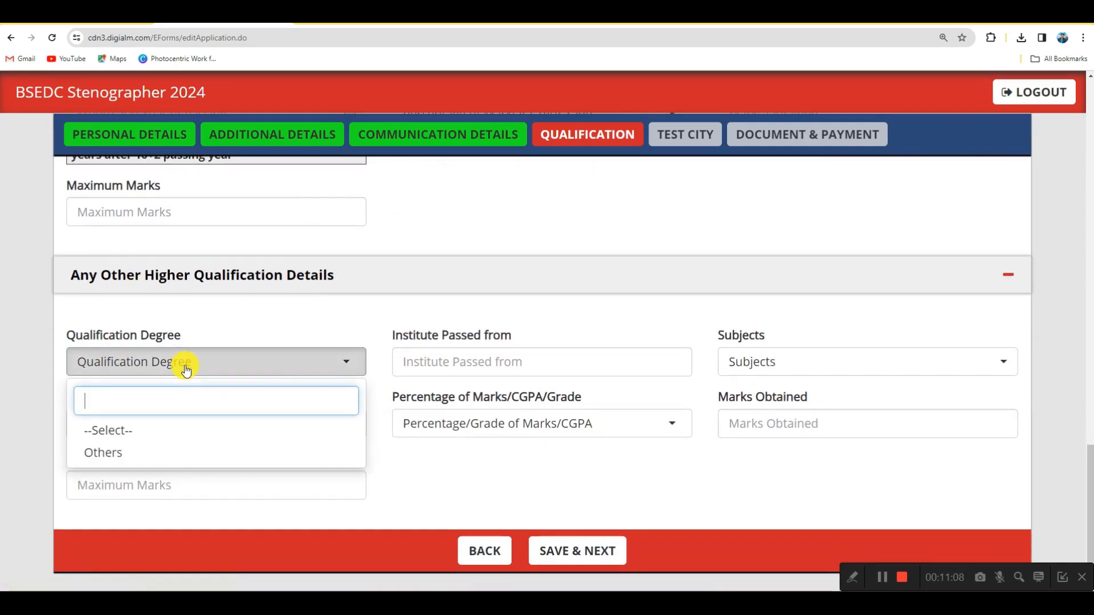
pyautogui.click(122, 450)
pyautogui.click(460, 361)
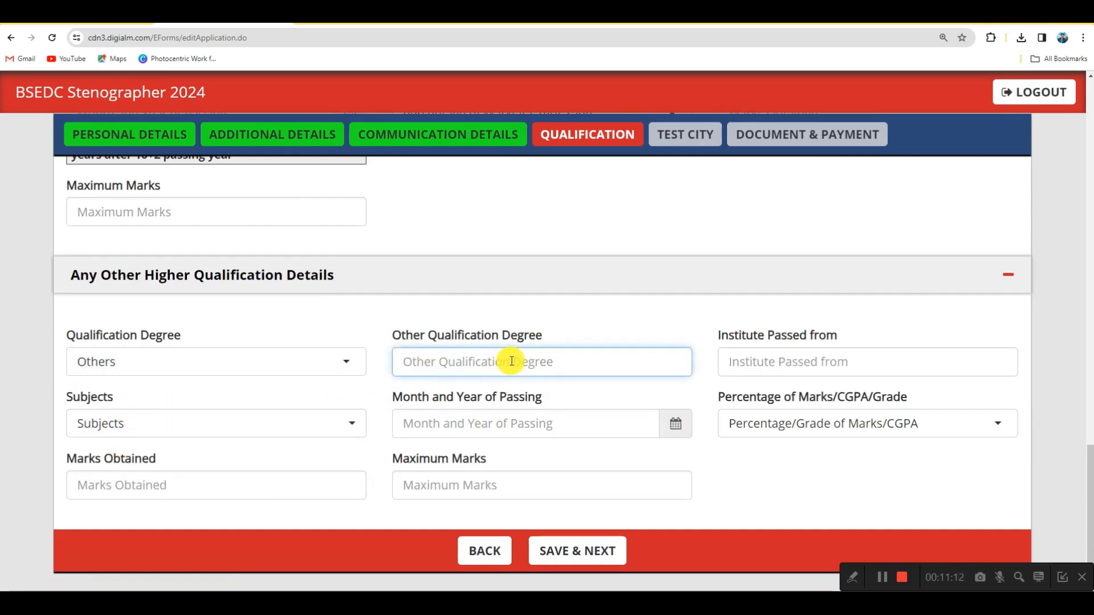
pyautogui.click(139, 371)
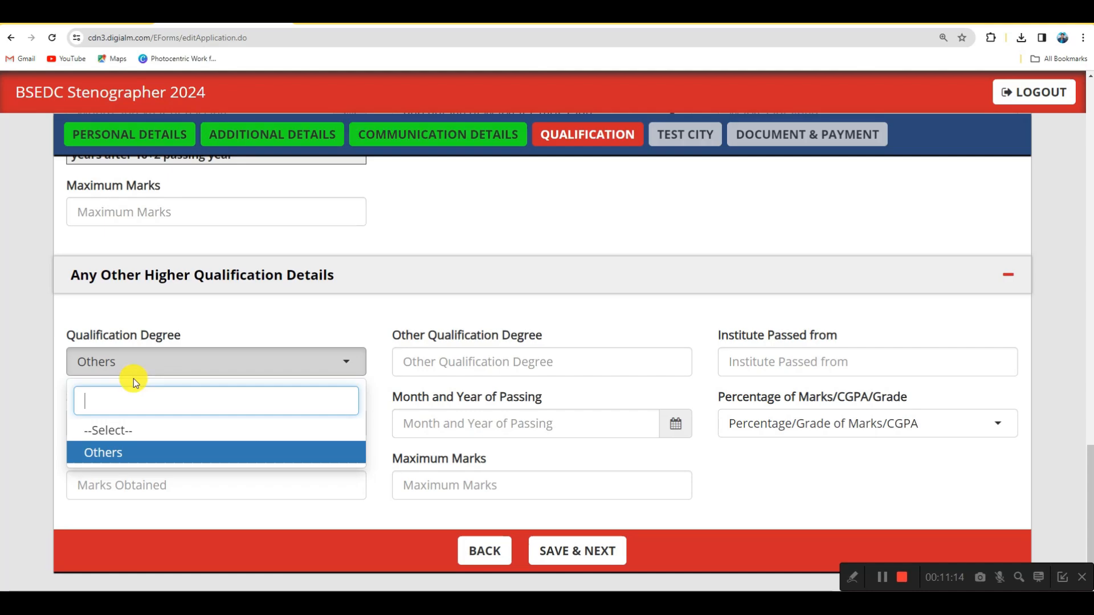
pyautogui.click(115, 428)
# - Save the qualification details and the PATNA test city preference to reach the documents upload section
pyautogui.scroll(-1, 460, 354)
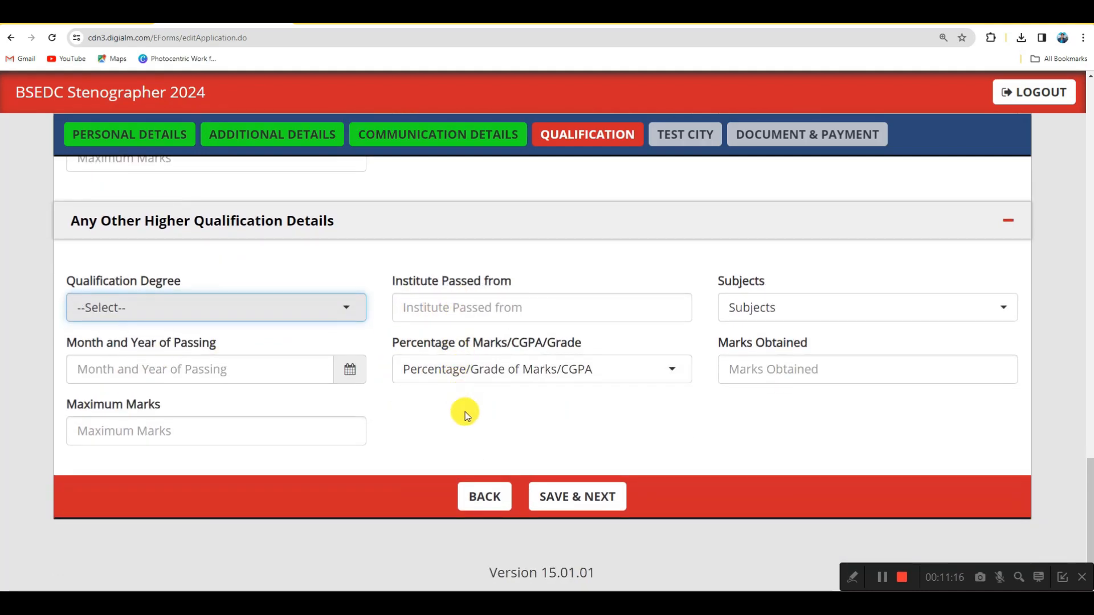
pyautogui.click(883, 573)
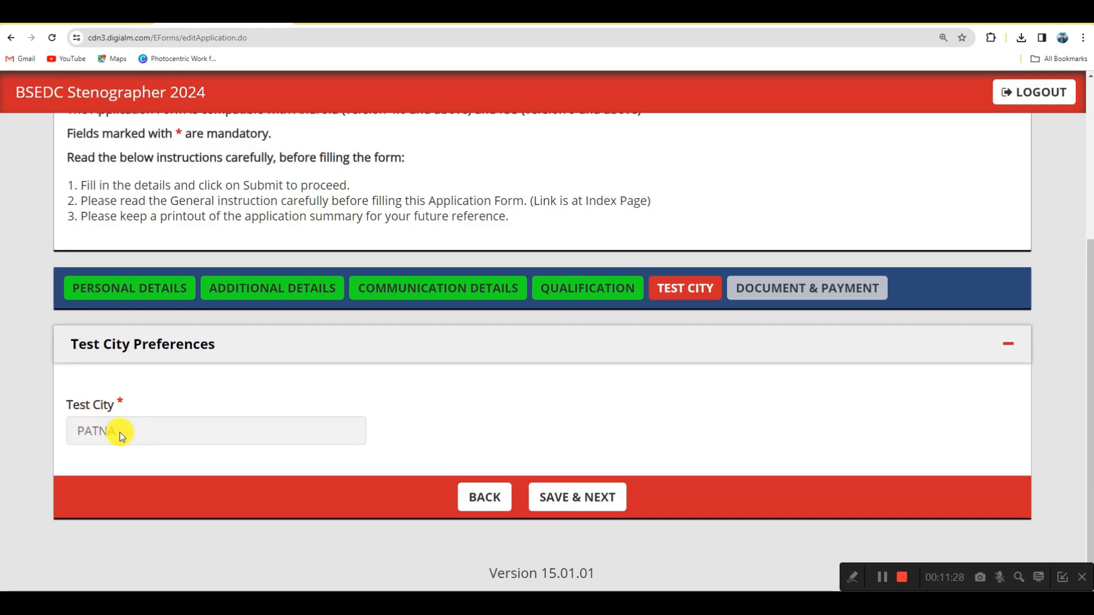
pyautogui.click(576, 499)
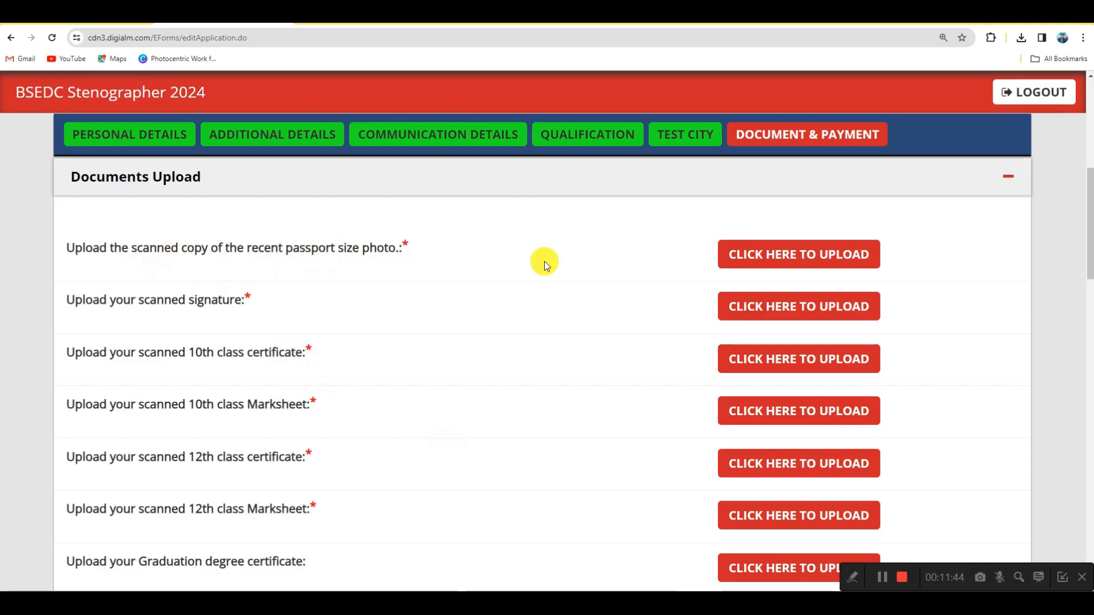
# - Open the passport size photo upload and review the required minimum and maximum image size
pyautogui.click(760, 255)
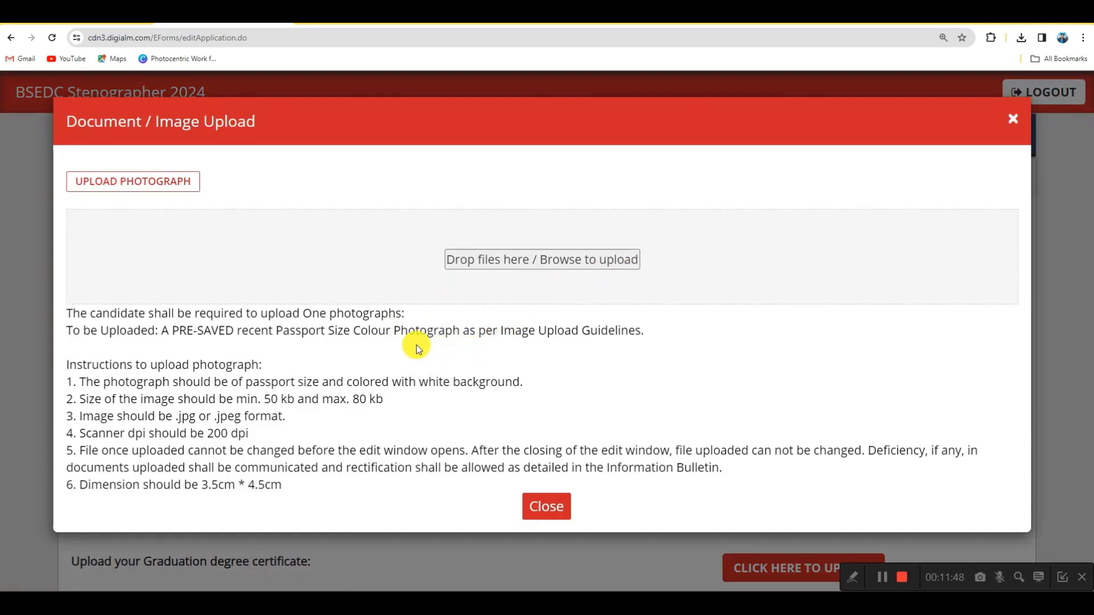
pyautogui.click(264, 403)
pyautogui.moveTo(265, 404); pyautogui.dragTo(383, 403)
pyautogui.click(353, 410)
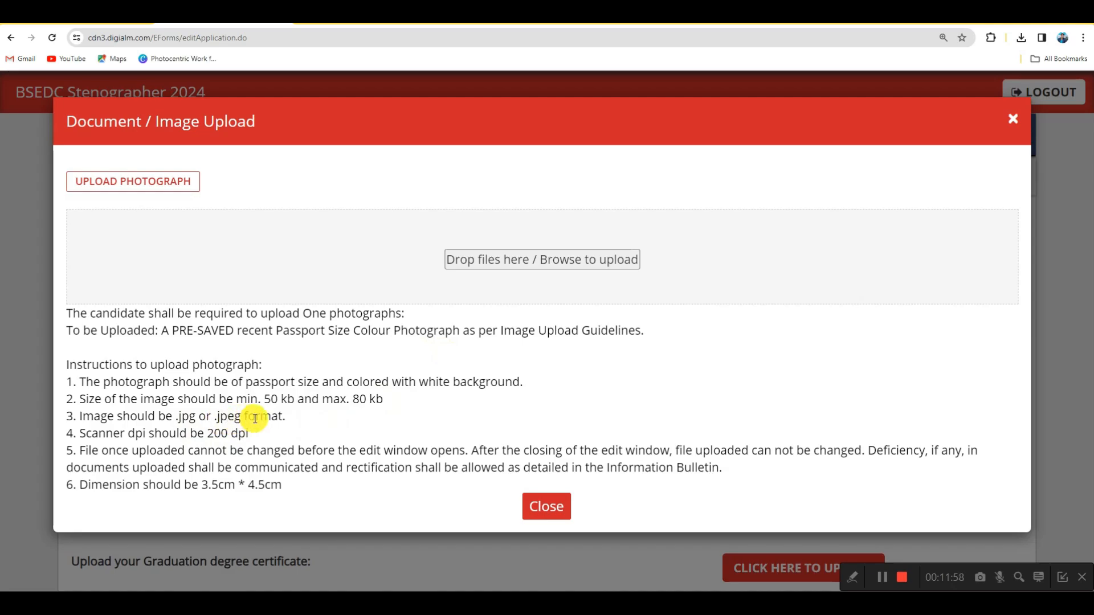
# - Try to upload the Passport_Photograph file from the Demo files folder
pyautogui.click(502, 264)
pyautogui.doubleClick(259, 165)
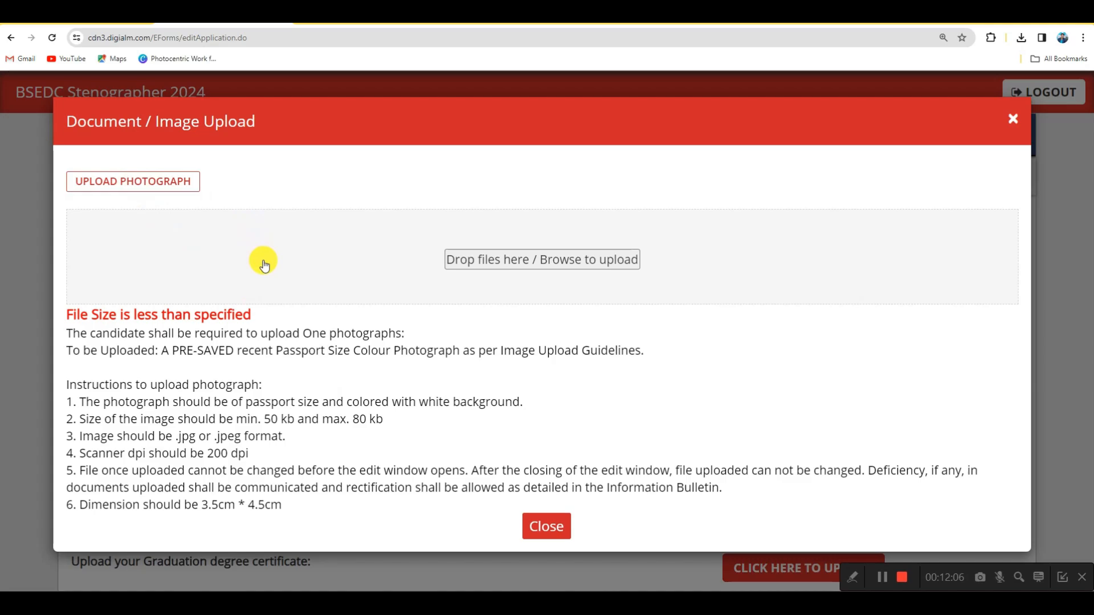
# - Browse for the photo again and open Passport_Photograph in Paint from the file picker
pyautogui.click(544, 268)
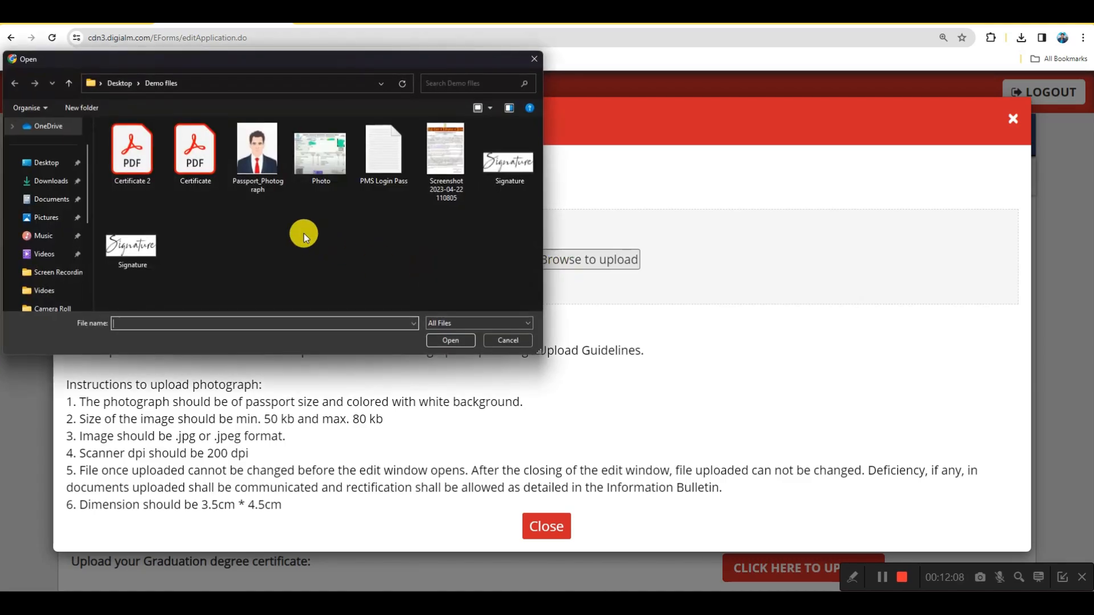
pyautogui.click(264, 171)
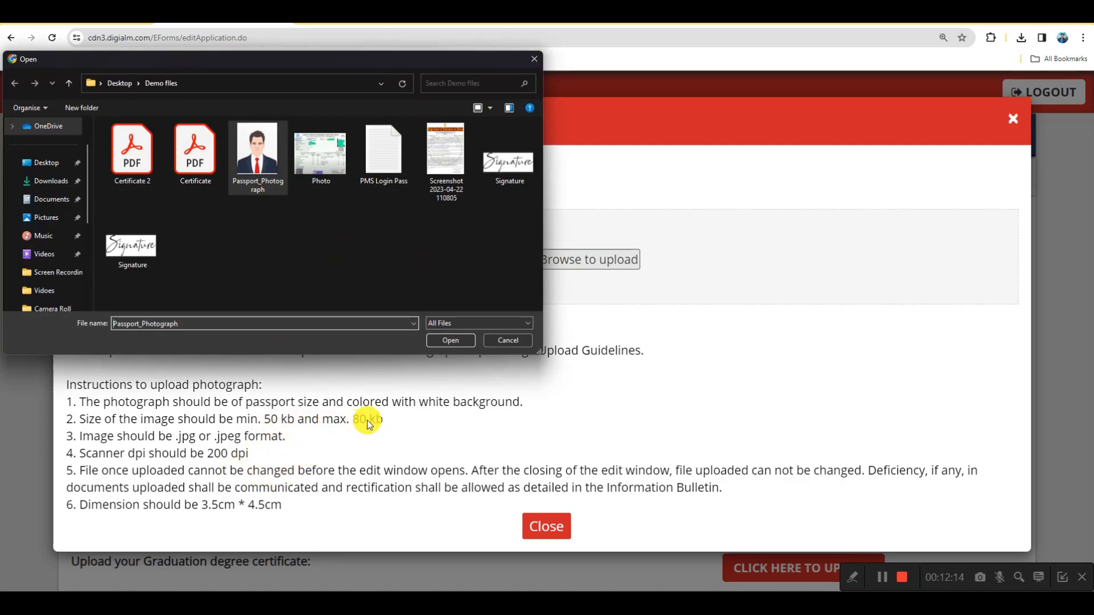
pyautogui.rightClick(254, 165)
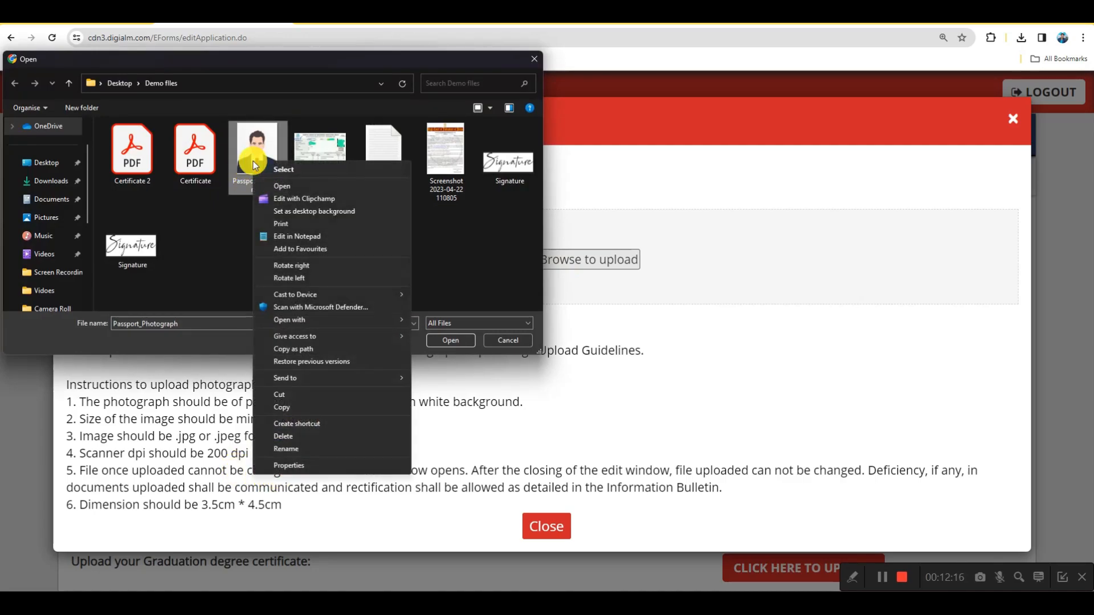
pyautogui.moveTo(315, 320)
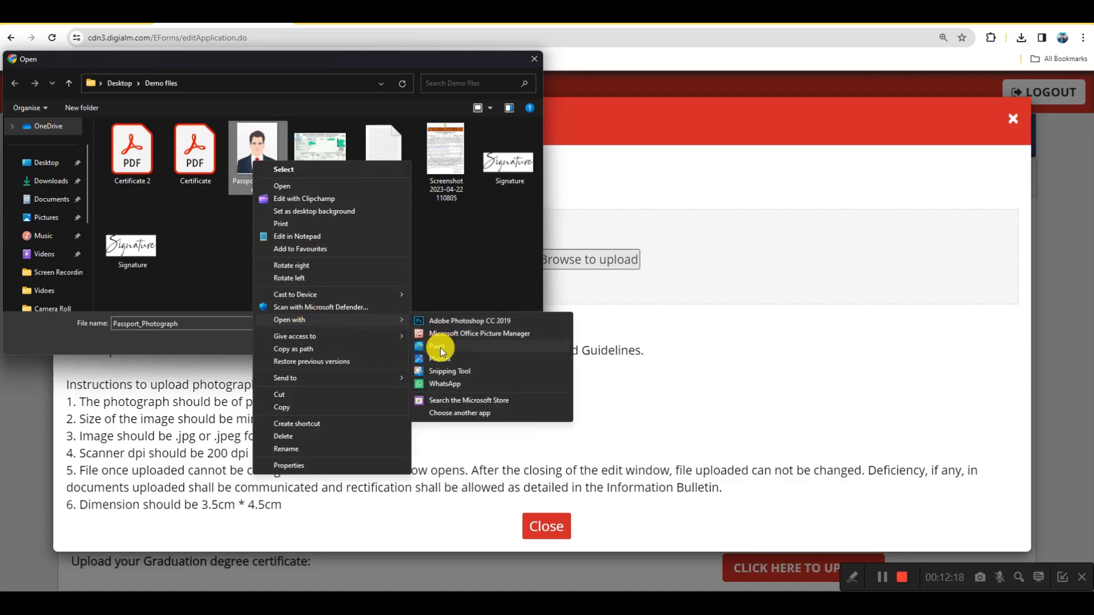
pyautogui.click(439, 347)
# - Resize the passport photo by pixels to a horizontal size of 650 with linked proportions, and save it
pyautogui.click(115, 68)
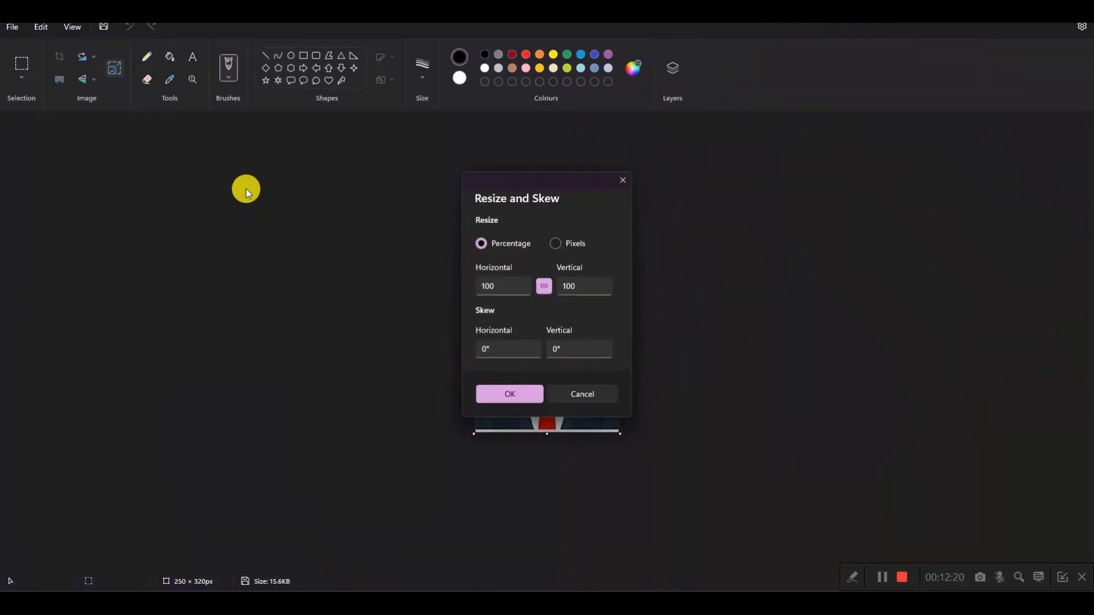
pyautogui.click(553, 242)
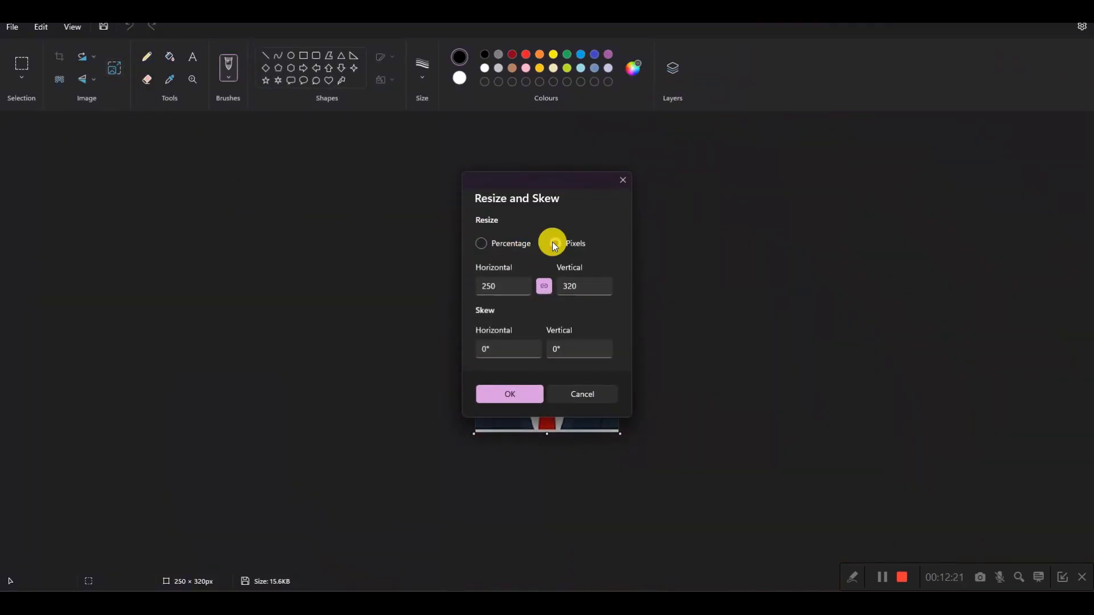
pyautogui.click(502, 287)
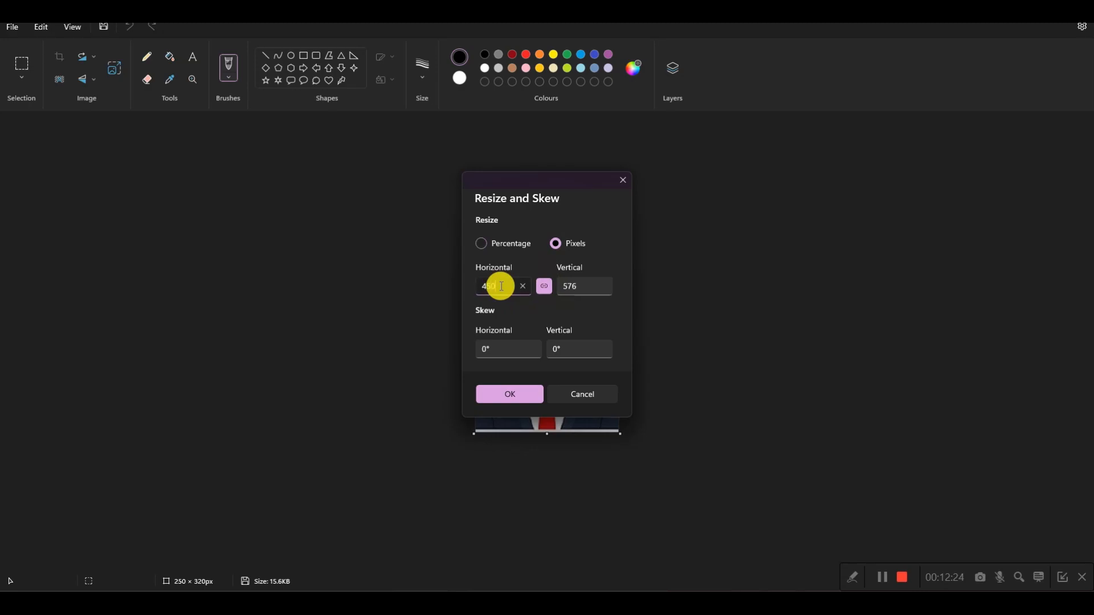
pyautogui.write('450')
pyautogui.moveTo(499, 285); pyautogui.dragTo(477, 288)
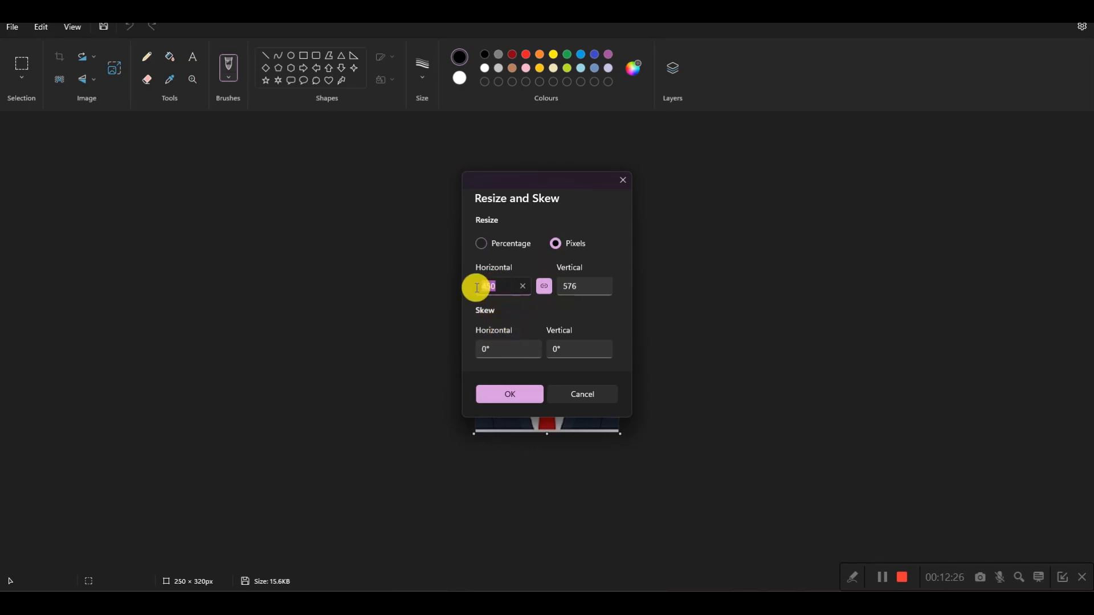
pyautogui.write('650')
pyautogui.click(505, 395)
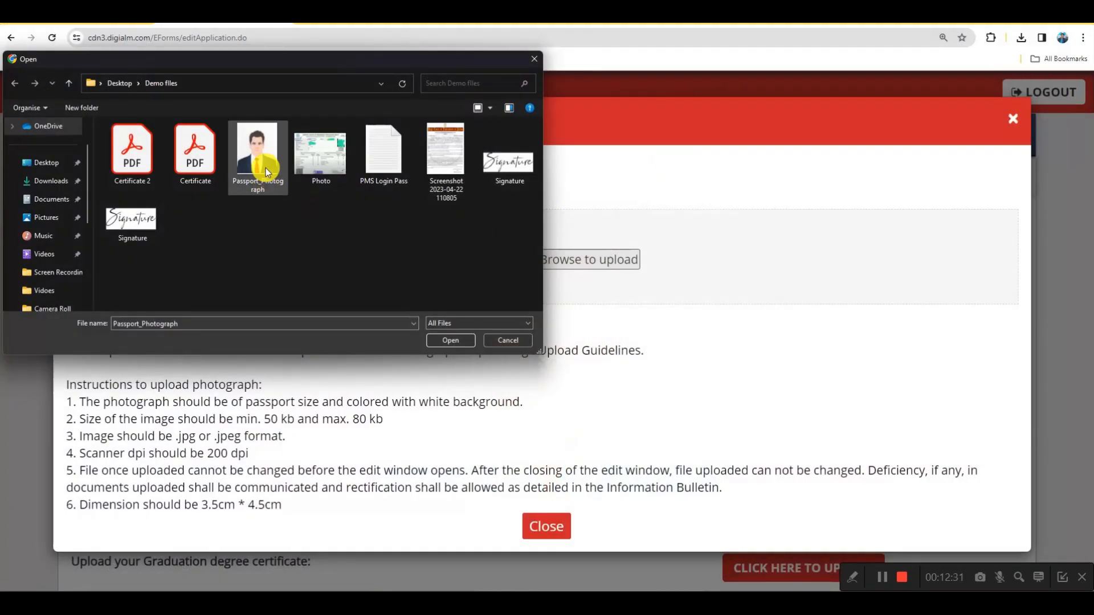
# - Upload the resized Passport_Photograph file as the passport size photo and close the upload dialog
pyautogui.doubleClick(257, 168)
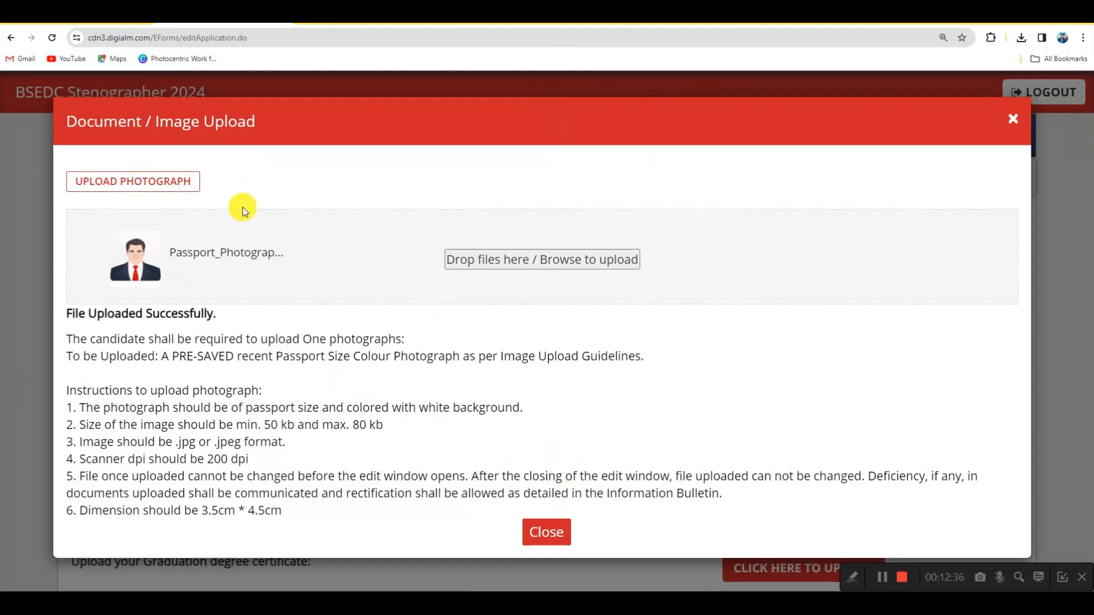
pyautogui.click(555, 533)
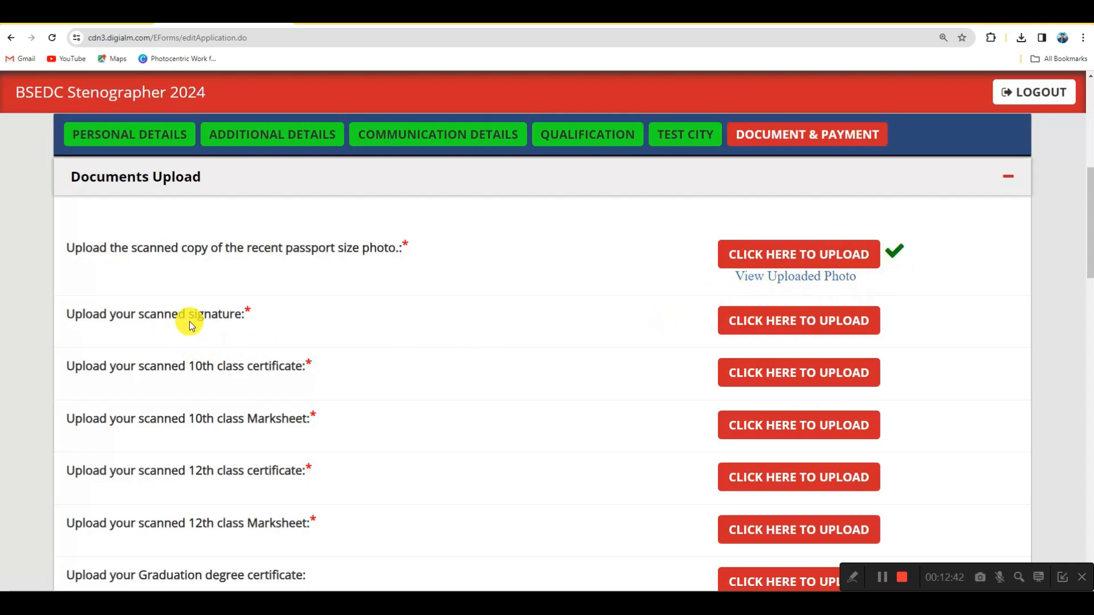
# - Check the signature's file size limits and upload the scanned signature image
pyautogui.click(750, 319)
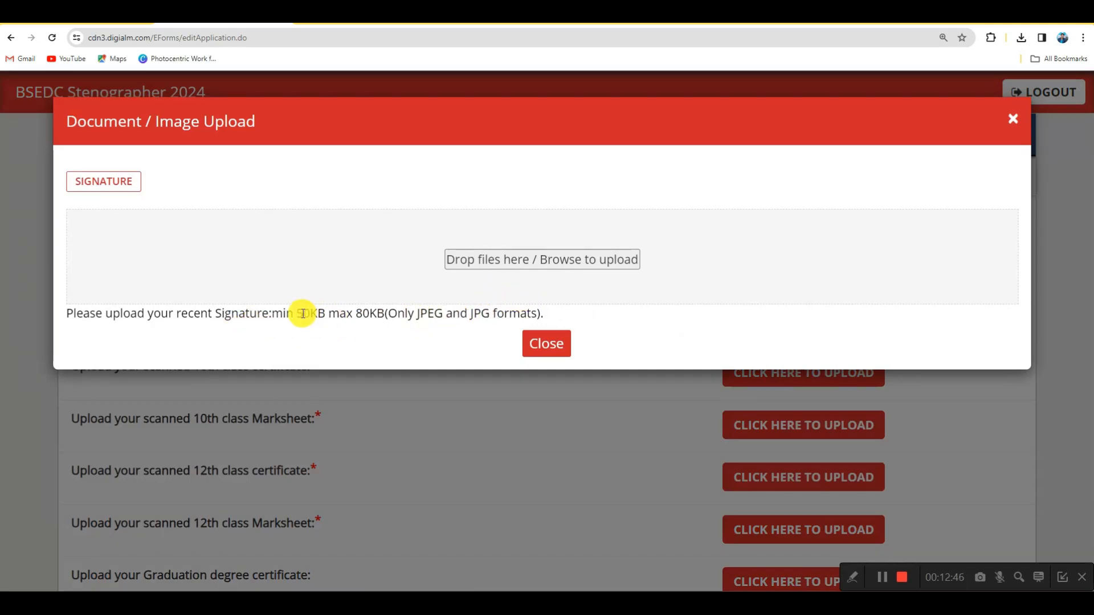
pyautogui.moveTo(300, 313); pyautogui.dragTo(355, 313)
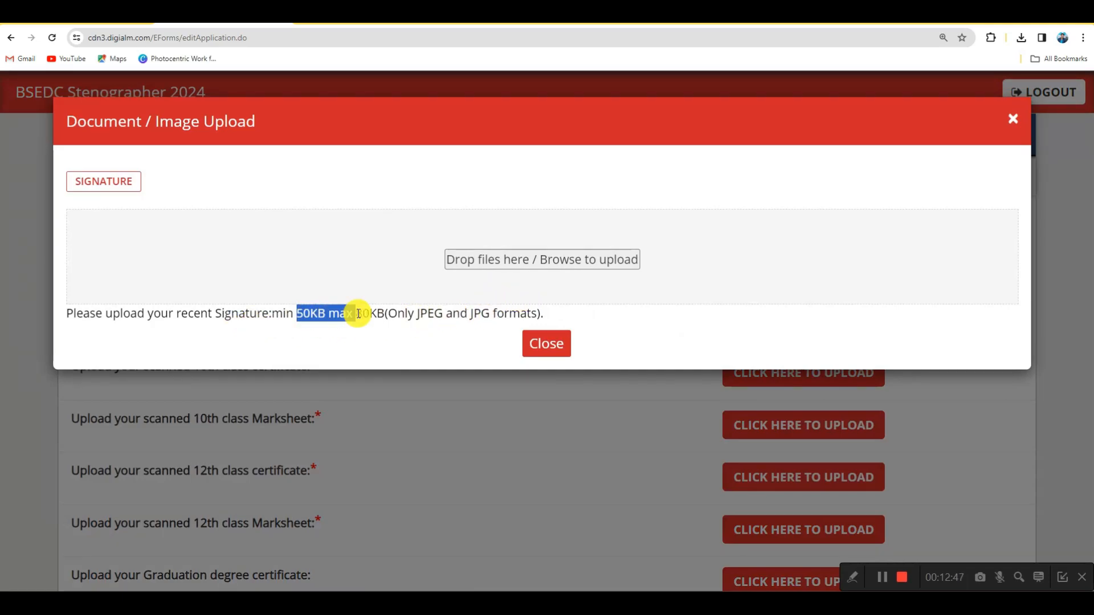
pyautogui.click(519, 260)
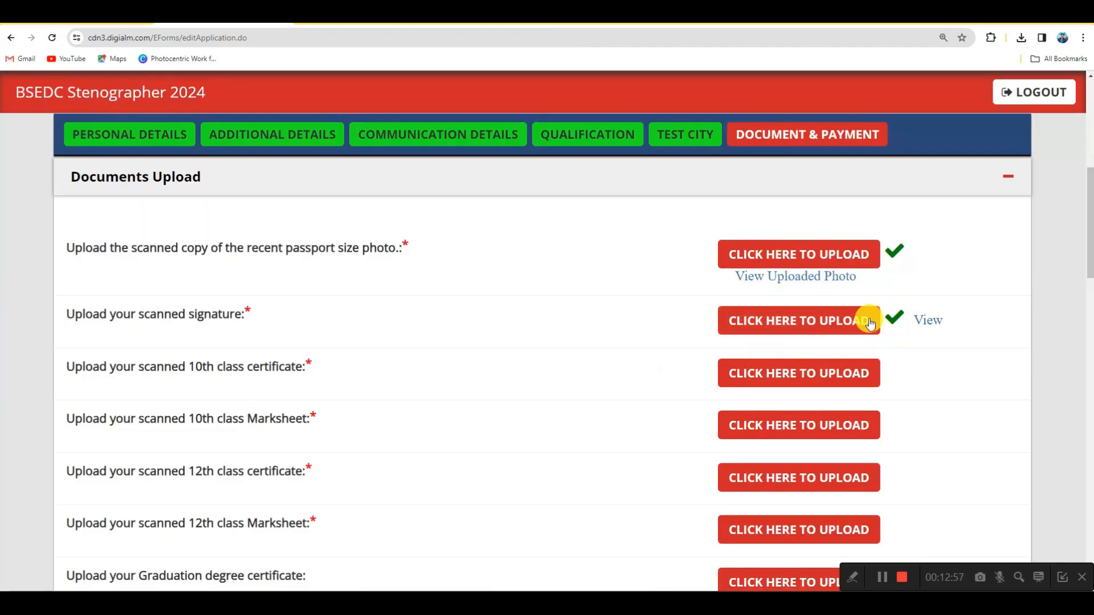
# - Check the 10th class certificate's file size limits, upload Certificate.pdf for it, and close the upload dialog
pyautogui.scroll(-1, 479, 356)
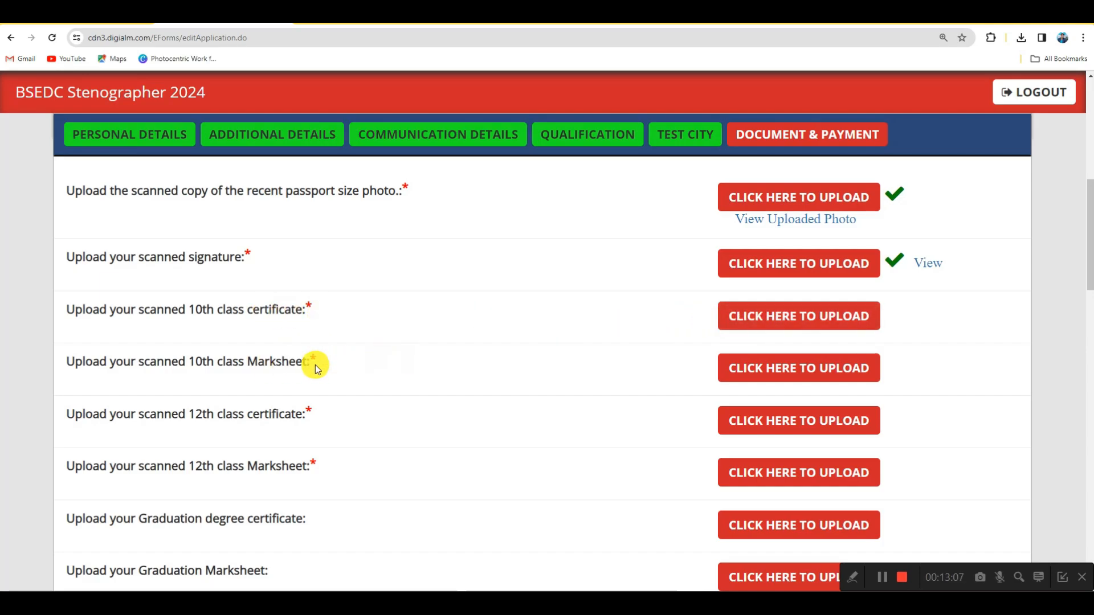
pyautogui.click(767, 316)
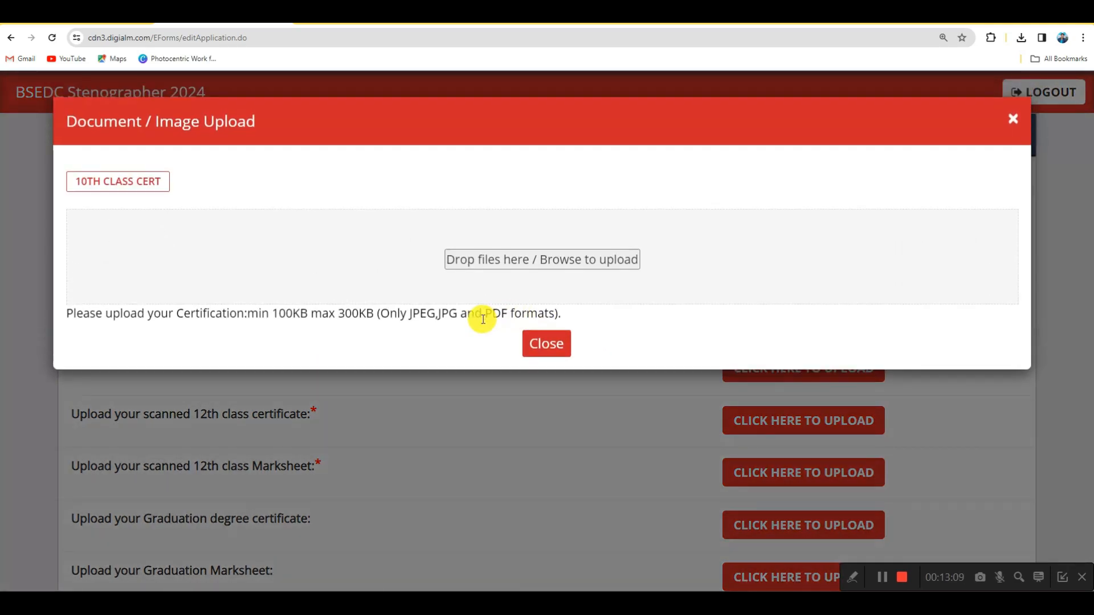
pyautogui.moveTo(273, 314); pyautogui.dragTo(374, 317)
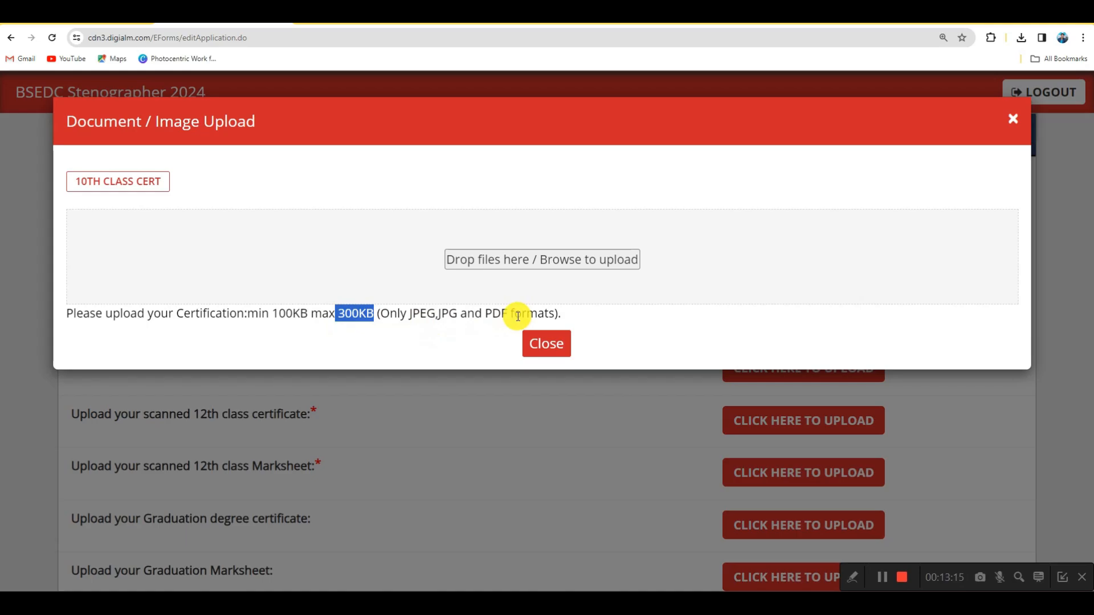
pyautogui.click(532, 258)
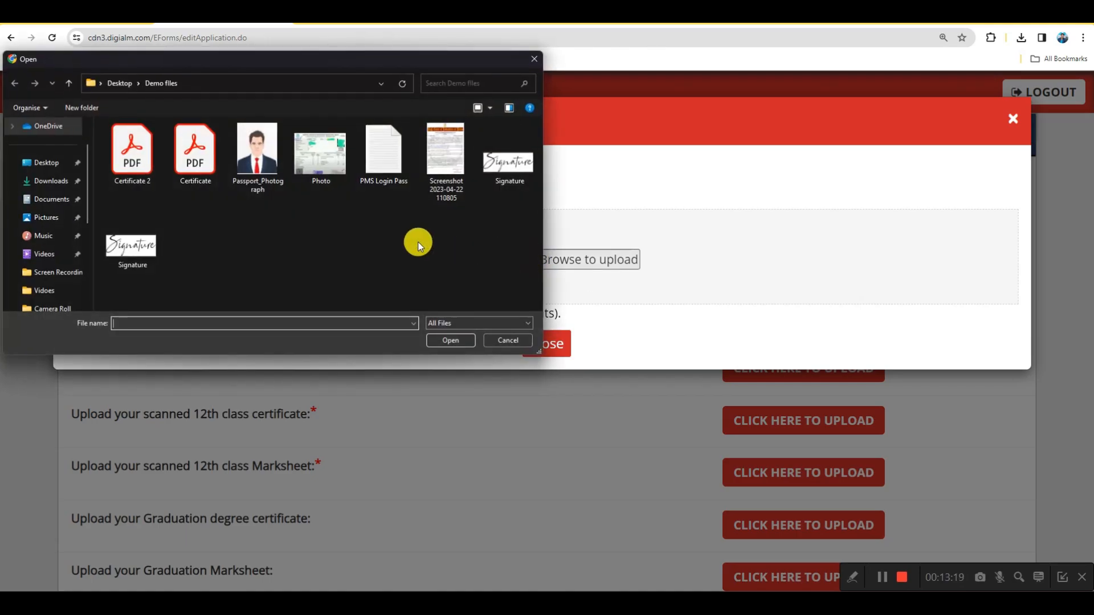
pyautogui.click(199, 168)
pyautogui.doubleClick(200, 168)
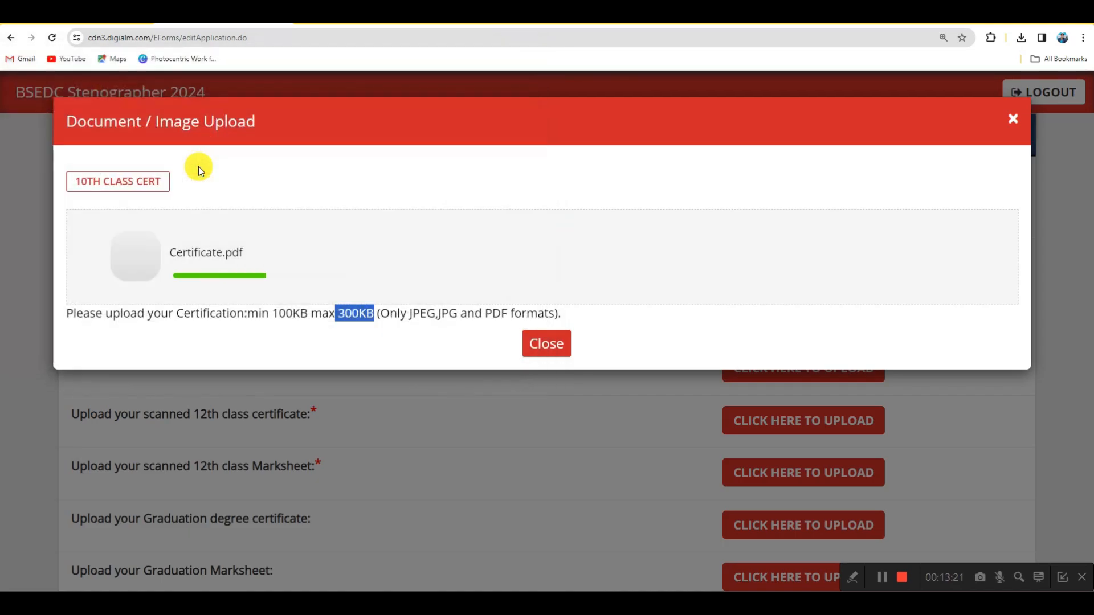
pyautogui.click(557, 386)
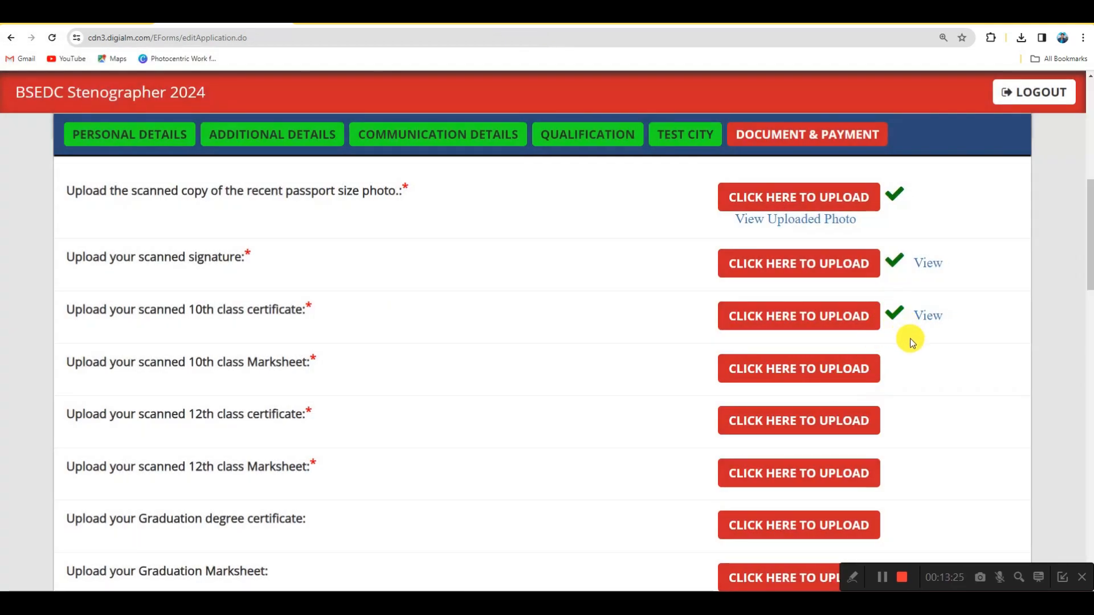
# - Examine the remaining upload requirements for the 10th, 12th, graduation, State Domicile and other higher qualification documents
pyautogui.scroll(-1, 450, 393)
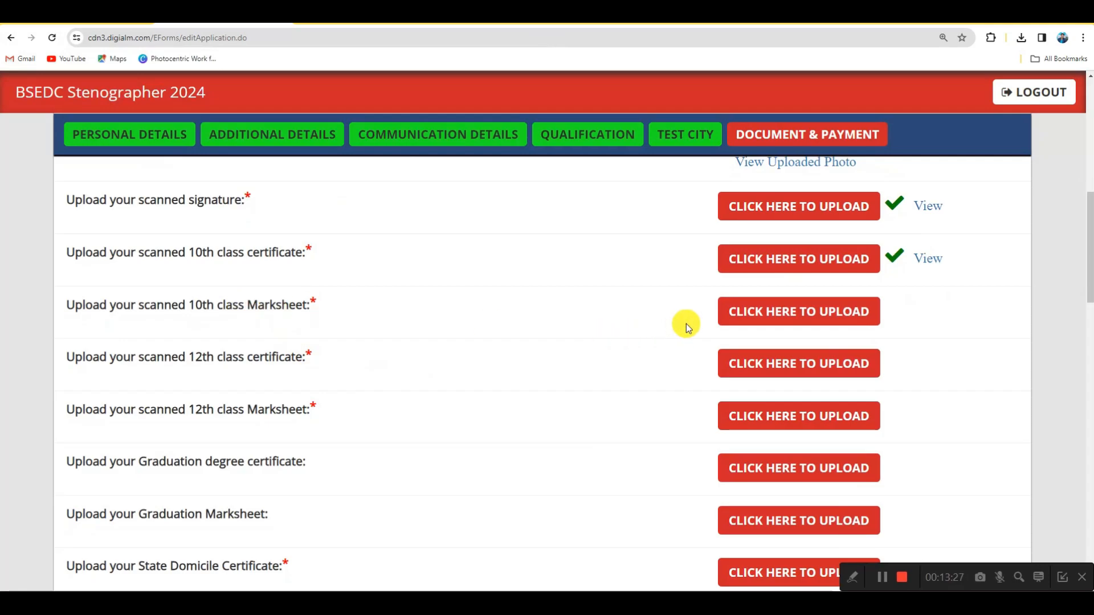
pyautogui.scroll(-1, 681, 324)
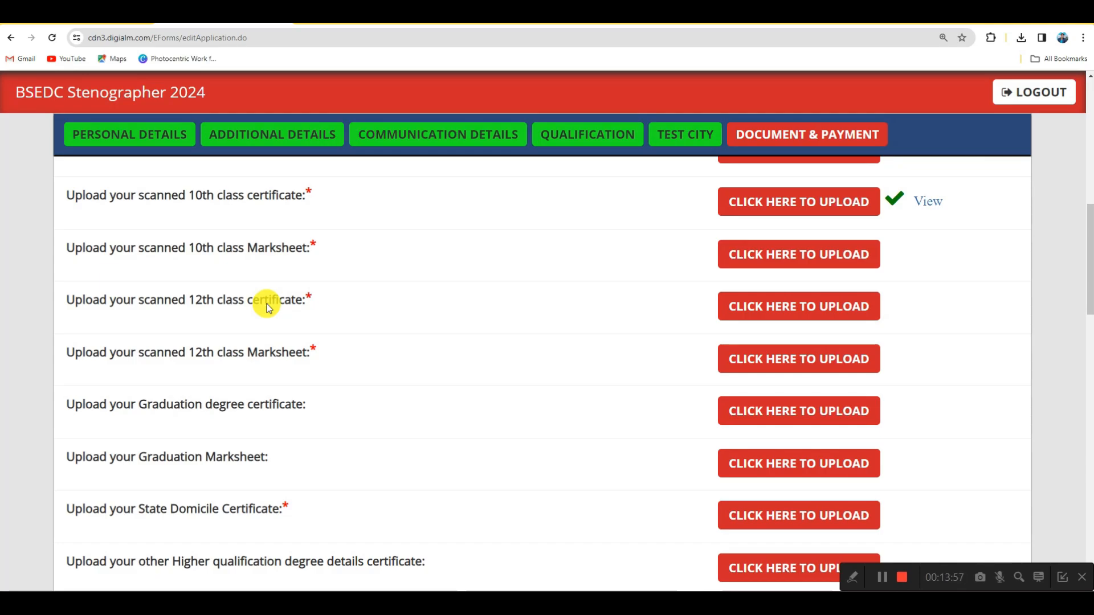
pyautogui.scroll(-1, 313, 387)
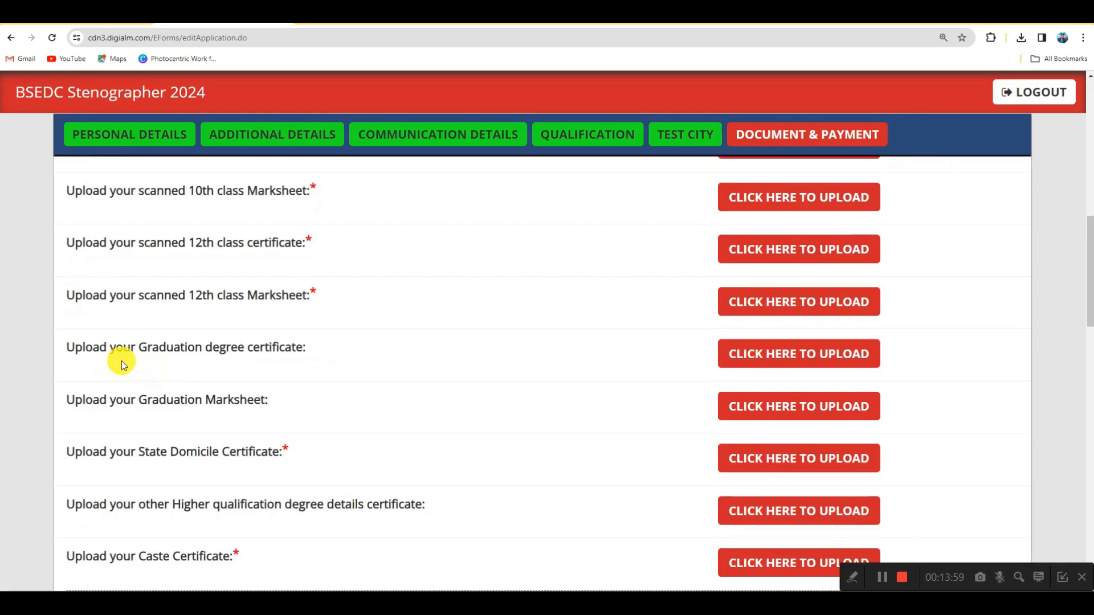
pyautogui.moveTo(139, 347); pyautogui.dragTo(283, 349)
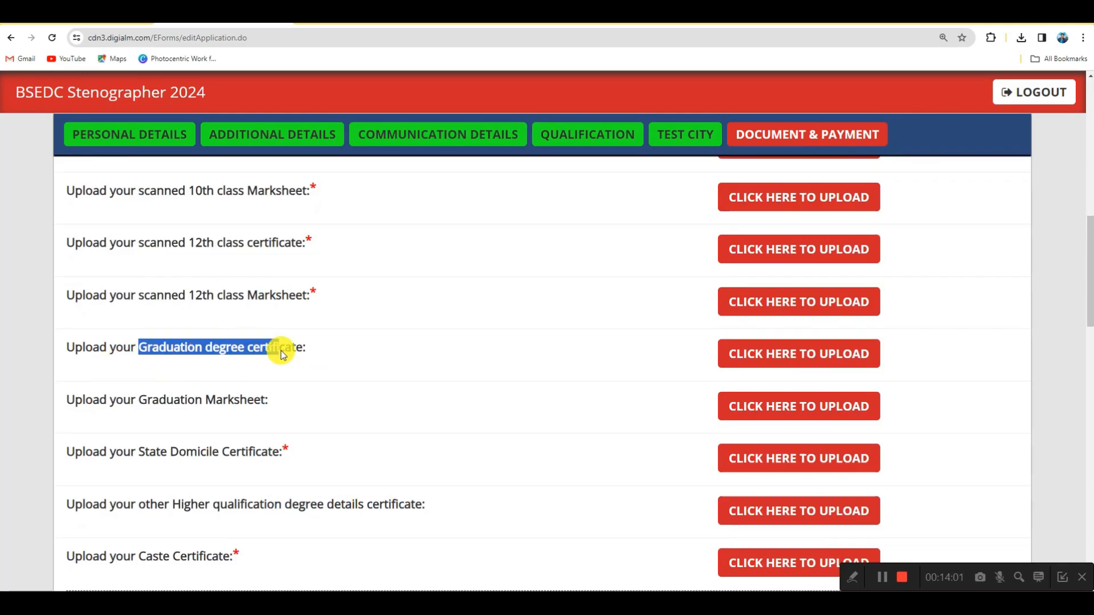
pyautogui.click(344, 351)
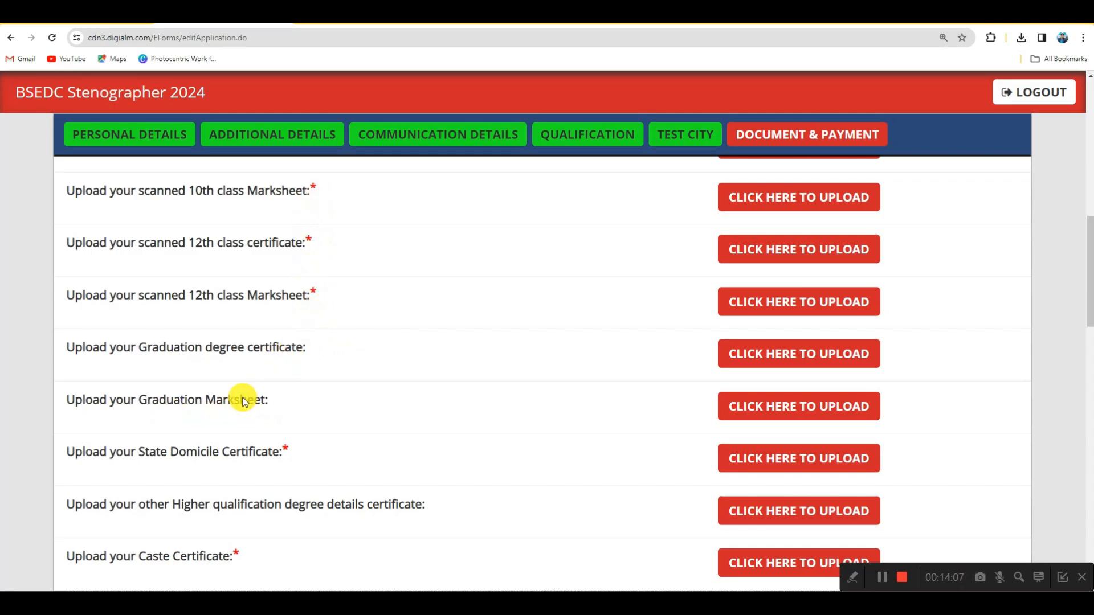
pyautogui.scroll(-1, 288, 395)
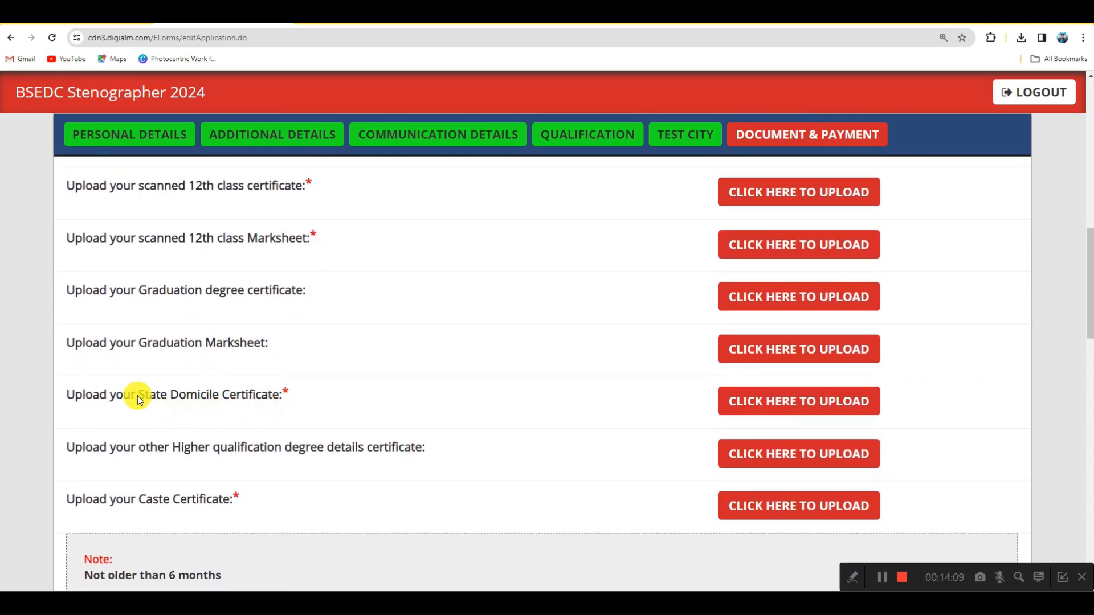
pyautogui.moveTo(138, 395); pyautogui.dragTo(277, 398)
pyautogui.click(285, 399)
pyautogui.scroll(-1, 393, 425)
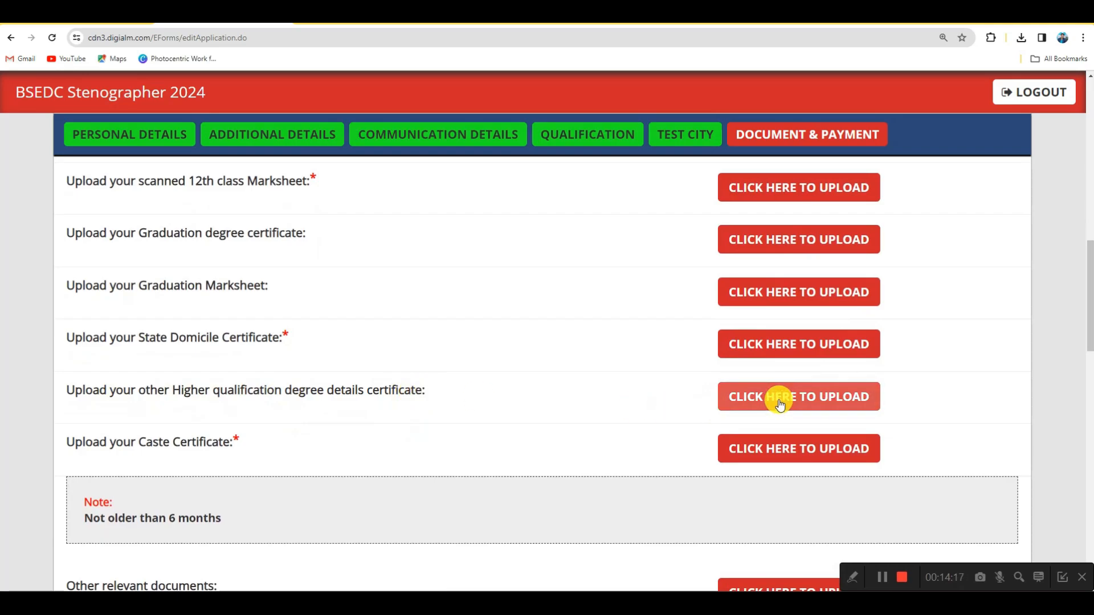
pyautogui.scroll(-1, 433, 393)
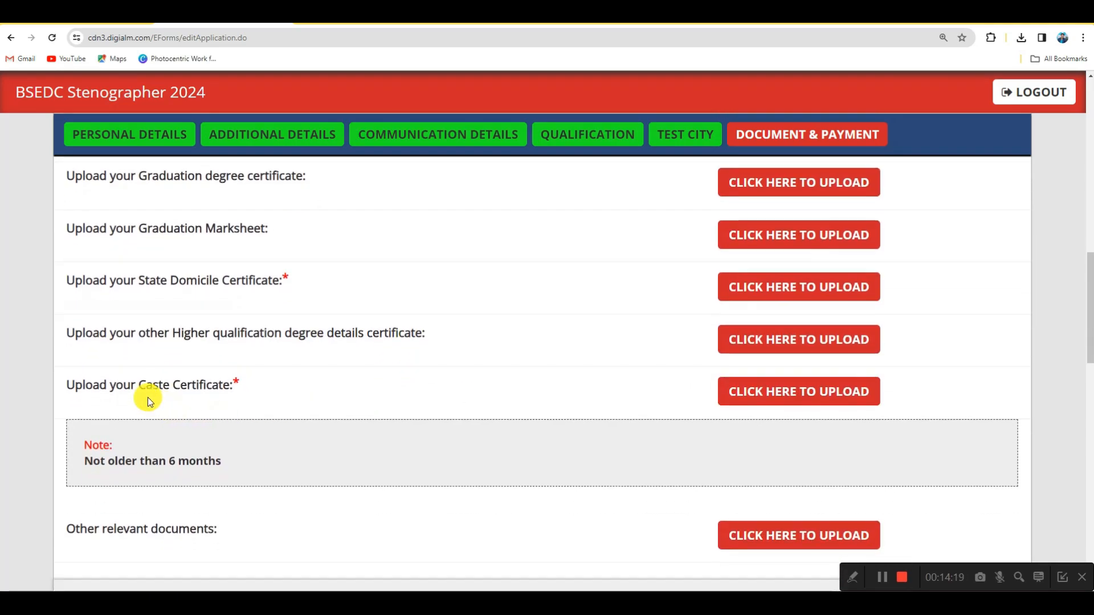
# - Examine the Caste Certificate upload requirement, its note on the certificate's age, and the entry for other relevant documents
pyautogui.moveTo(137, 387); pyautogui.dragTo(223, 390)
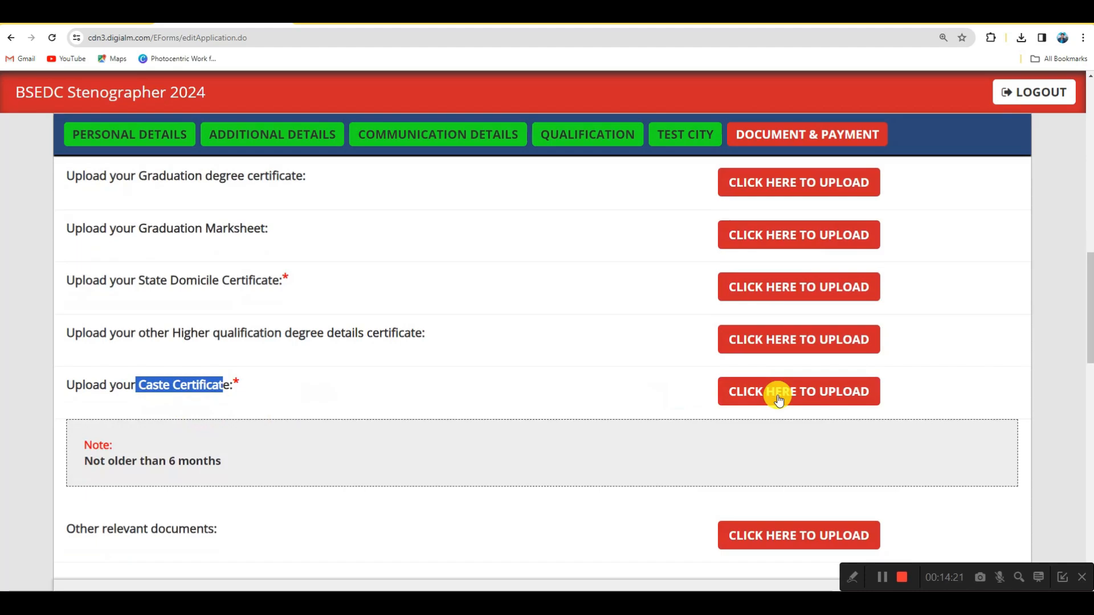
pyautogui.scroll(-1, 301, 418)
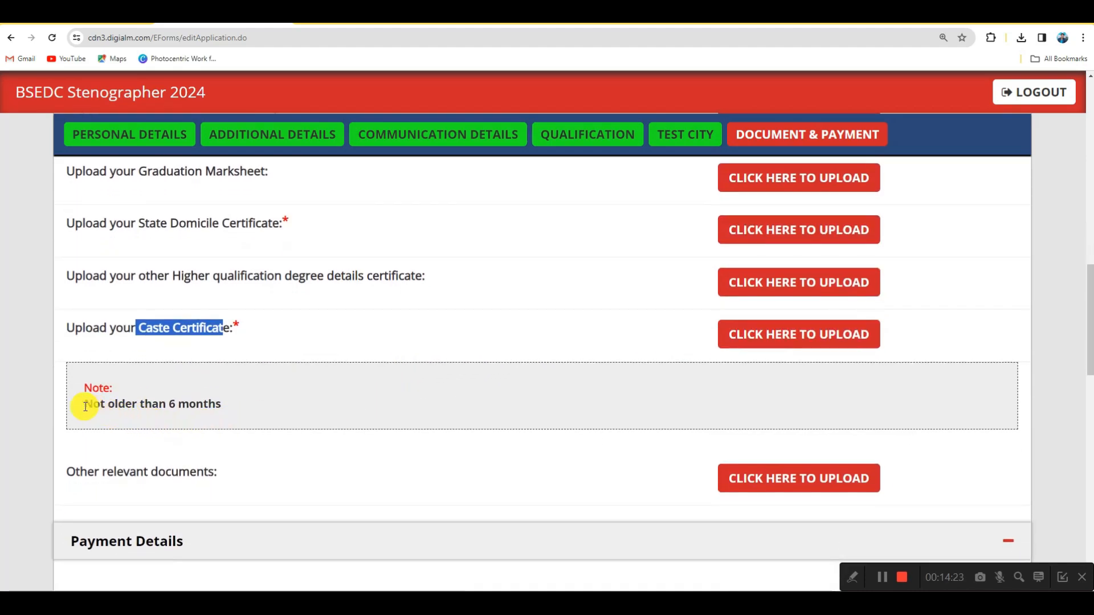
pyautogui.moveTo(169, 406); pyautogui.dragTo(247, 412)
pyautogui.click(190, 408)
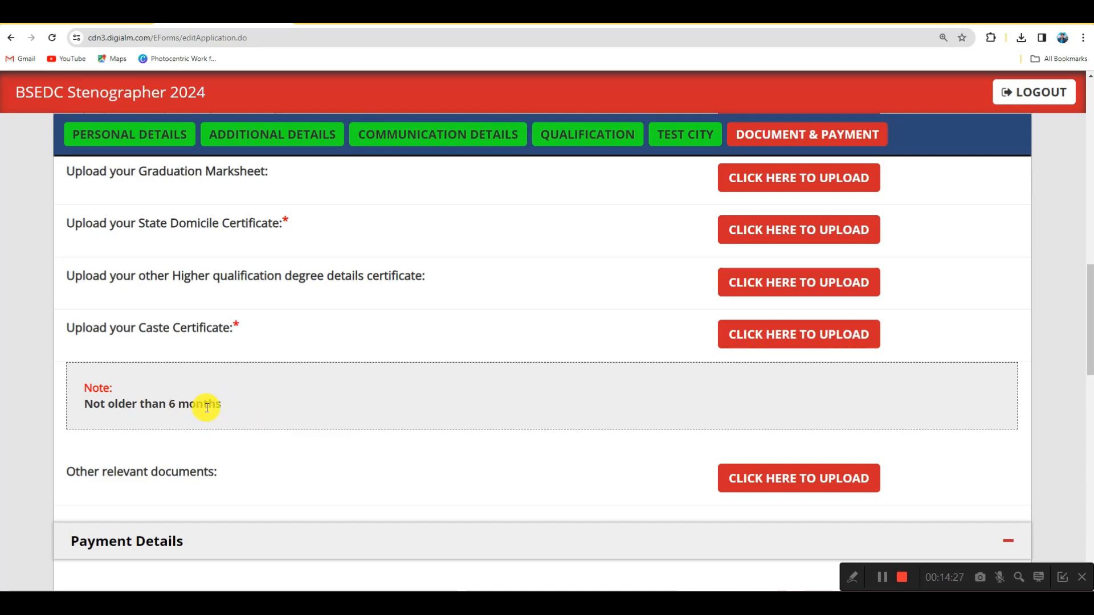
pyautogui.moveTo(172, 405); pyautogui.dragTo(227, 410)
pyautogui.click(245, 411)
pyautogui.scroll(-1, 243, 411)
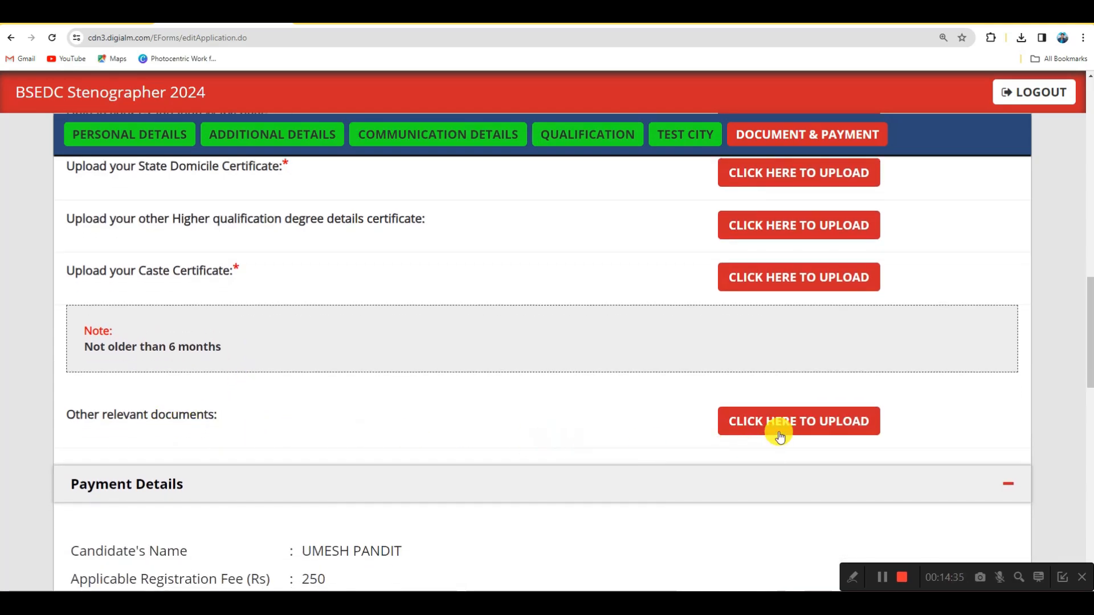
# - Review the payment details and payment mode sections, and tick all five declaration statements, including I Agree
pyautogui.scroll(-3, 587, 451)
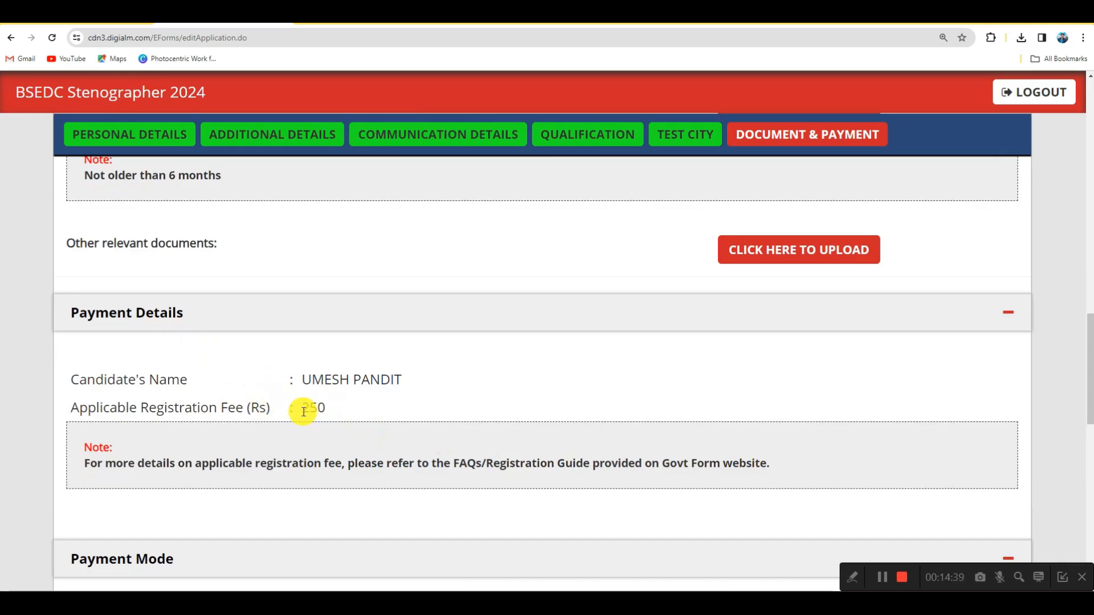
pyautogui.scroll(-4, 305, 409)
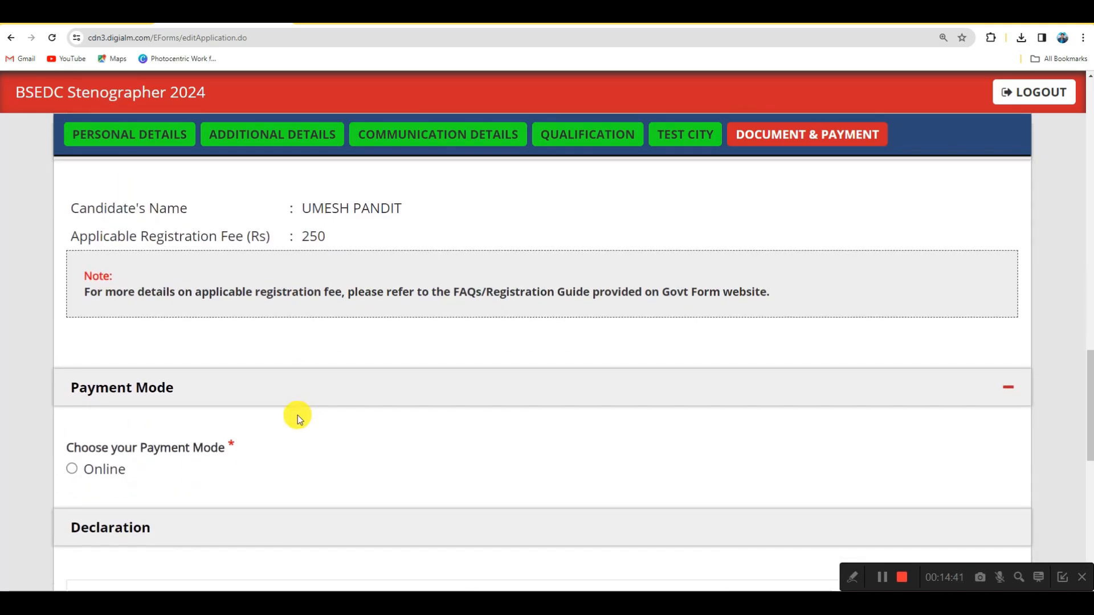
pyautogui.scroll(-3, 215, 420)
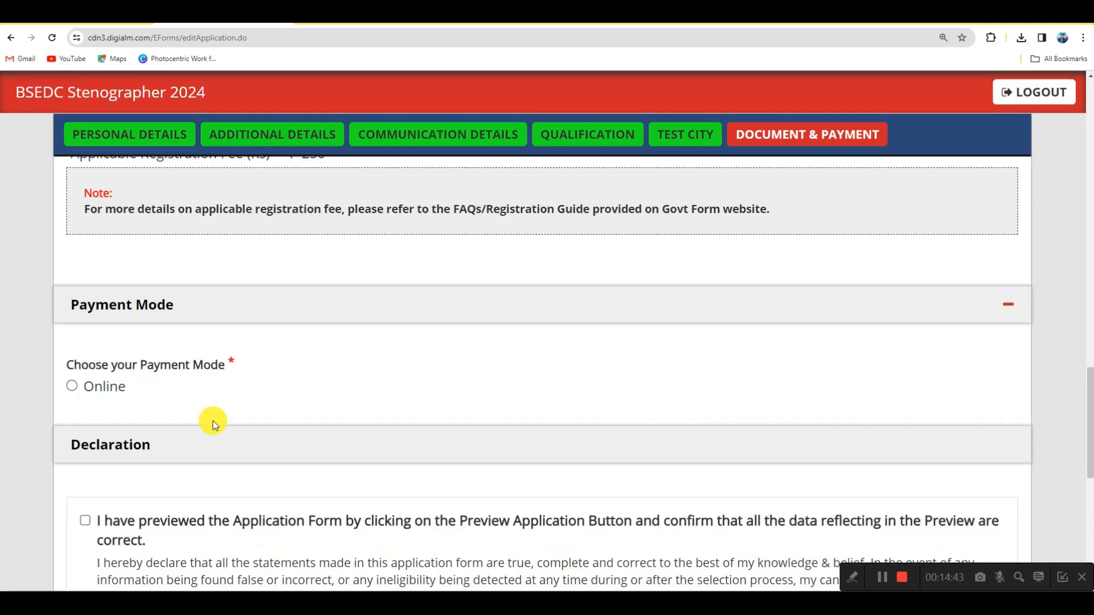
pyautogui.scroll(-2, 119, 371)
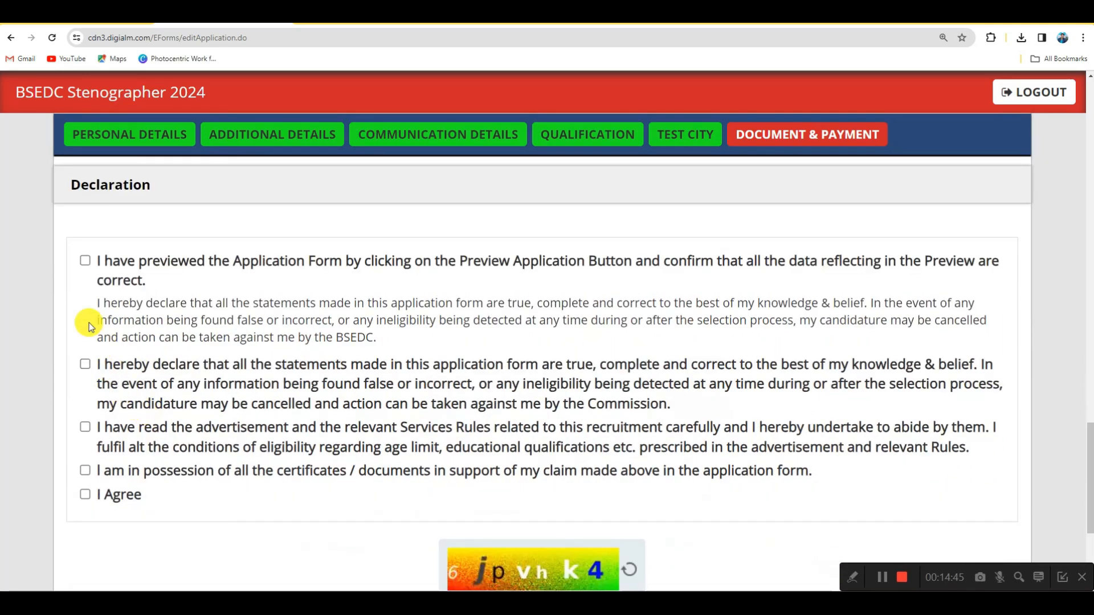
pyautogui.click(85, 364)
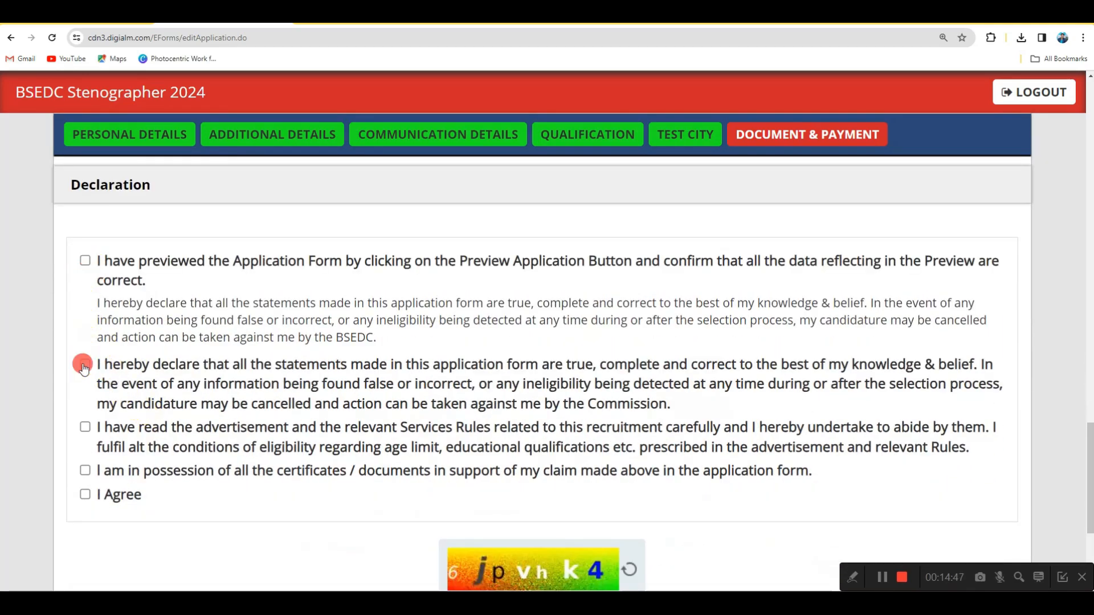
pyautogui.click(85, 426)
pyautogui.click(87, 261)
pyautogui.click(85, 470)
pyautogui.click(85, 494)
# - Preview the completed application, review all its sections through the document list and declaration, and close the preview
pyautogui.scroll(-3, 573, 452)
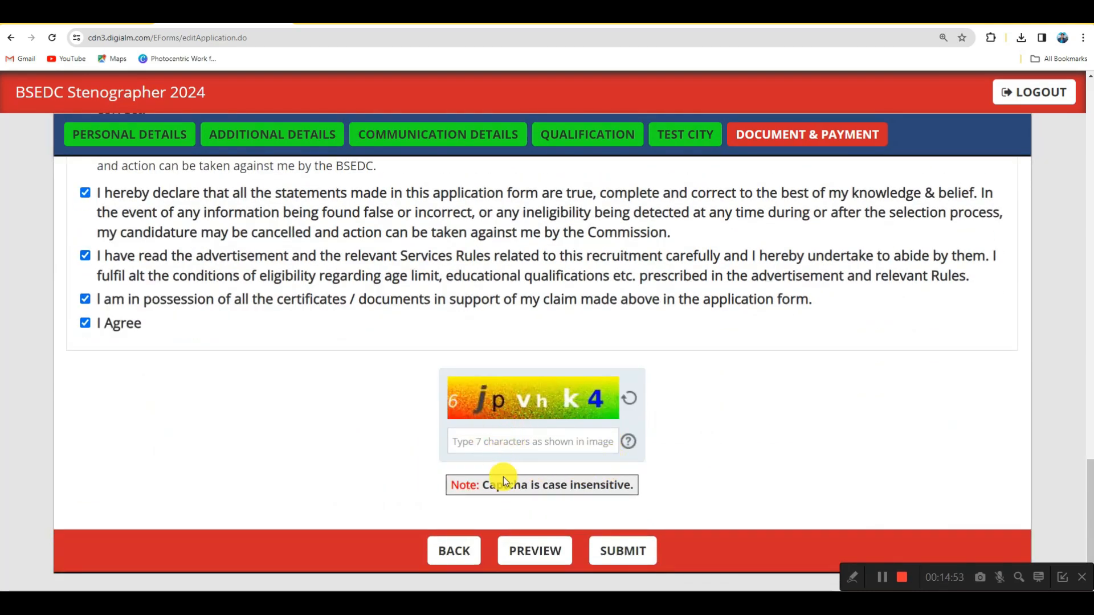
pyautogui.click(530, 557)
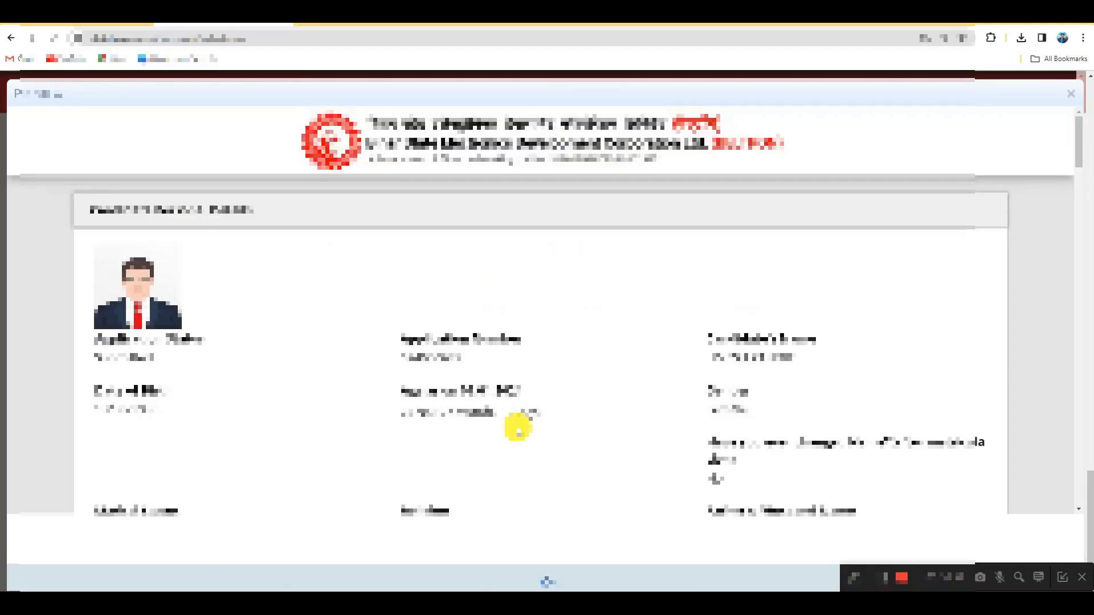
pyautogui.scroll(-8, 542, 420)
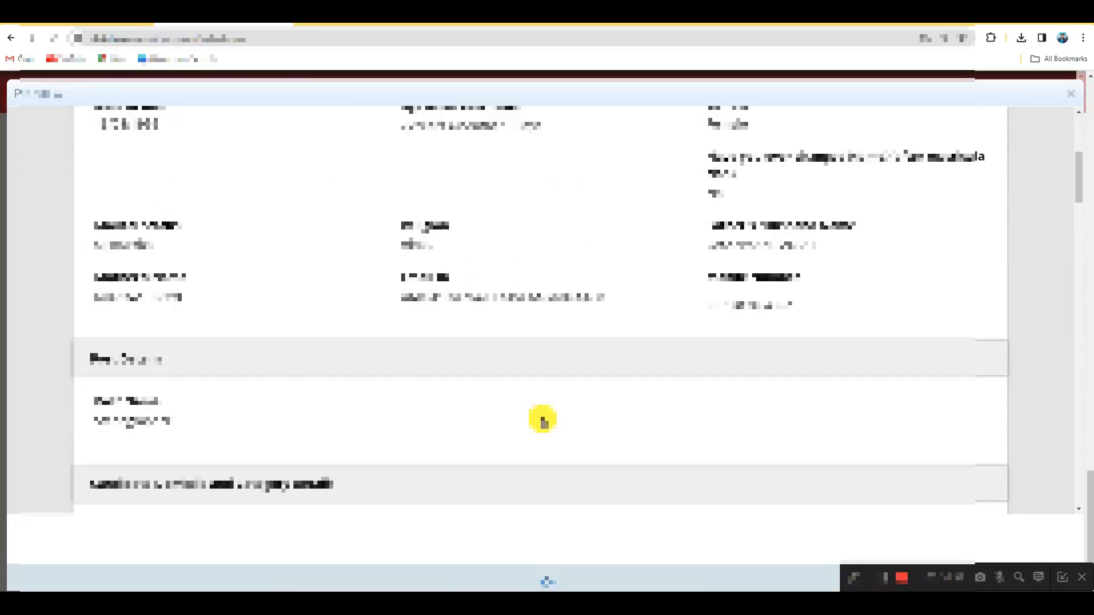
pyautogui.scroll(-10, 542, 421)
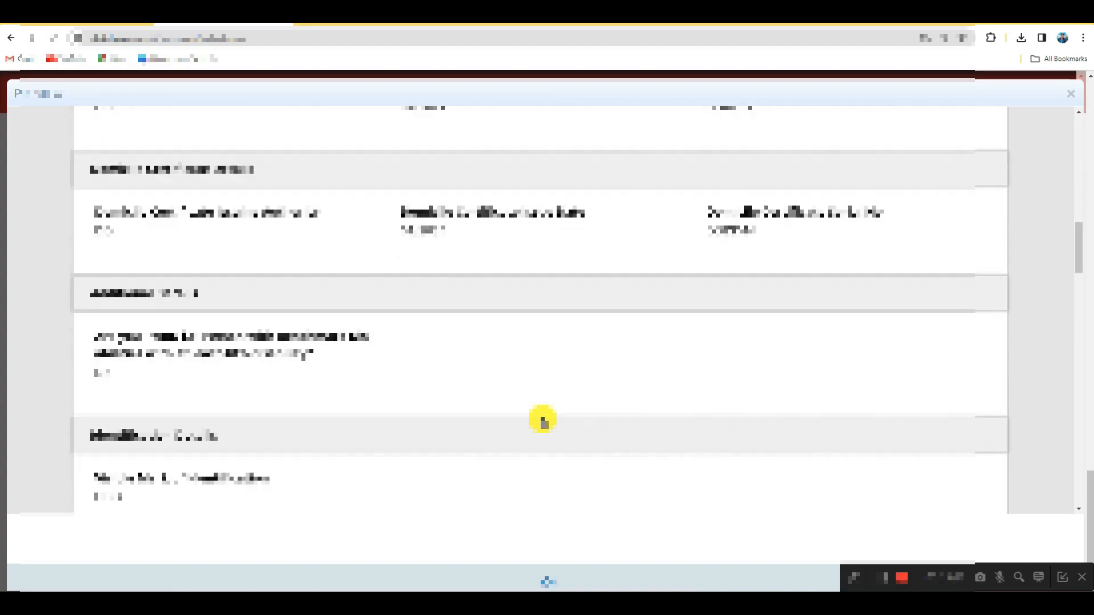
pyautogui.scroll(-6, 542, 421)
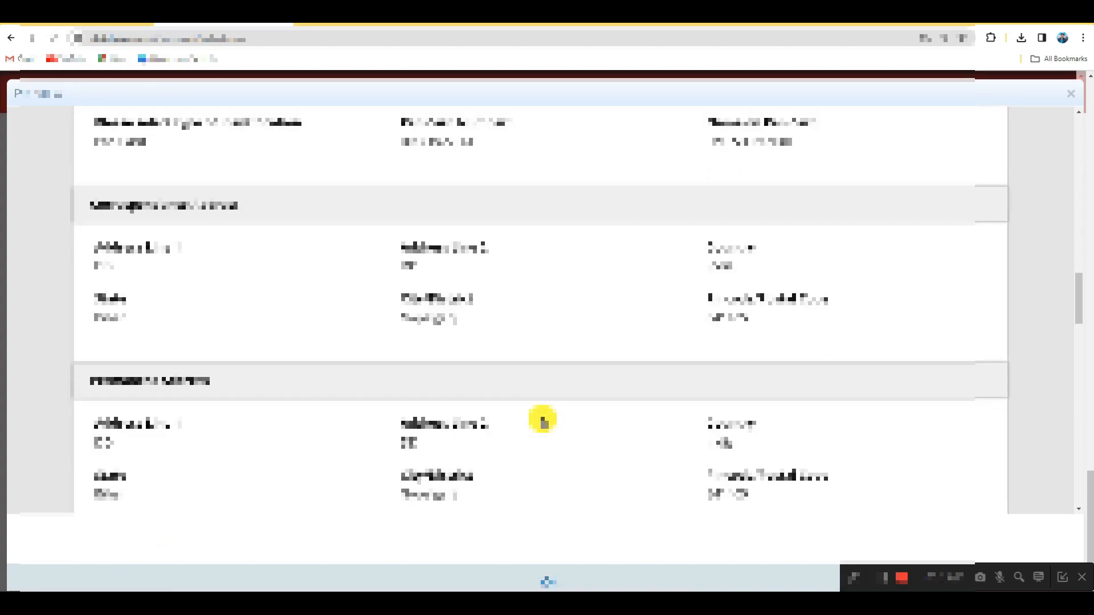
pyautogui.scroll(-8, 542, 421)
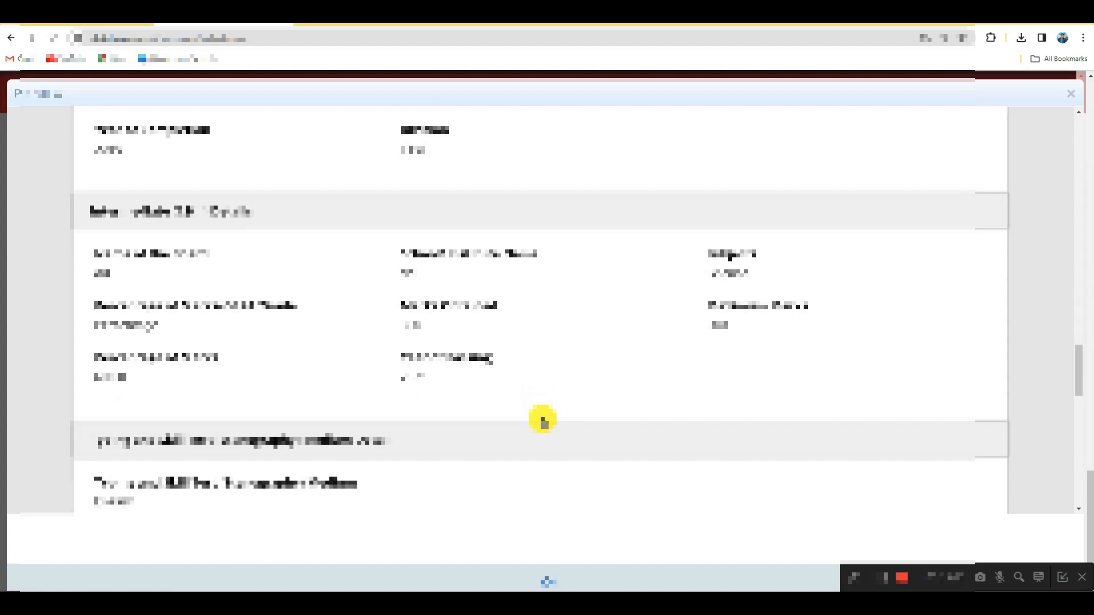
pyautogui.scroll(-8, 542, 421)
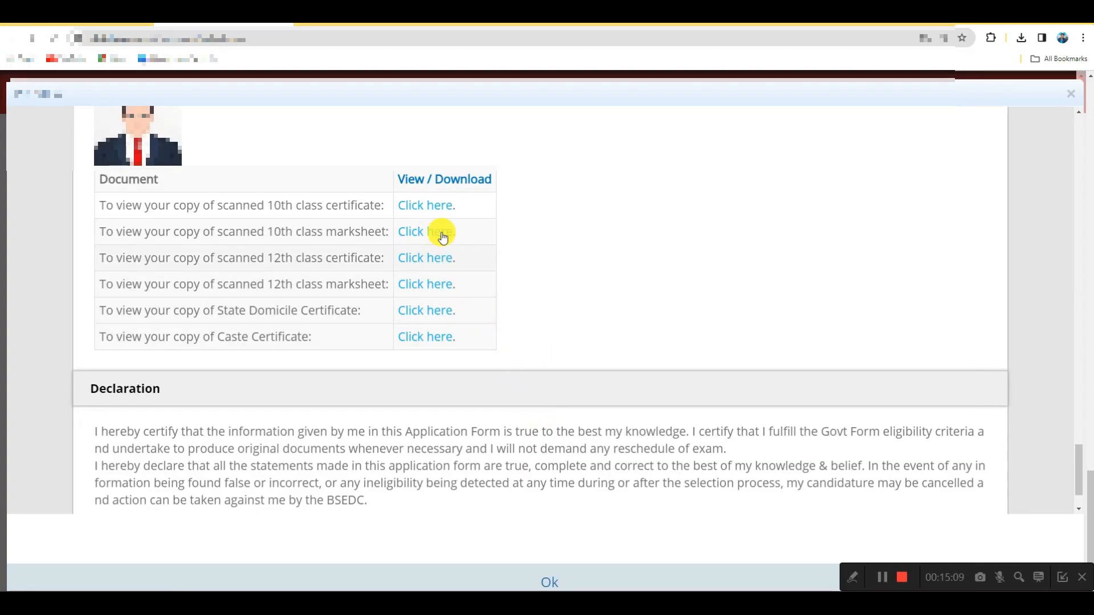
pyautogui.scroll(-2, 580, 377)
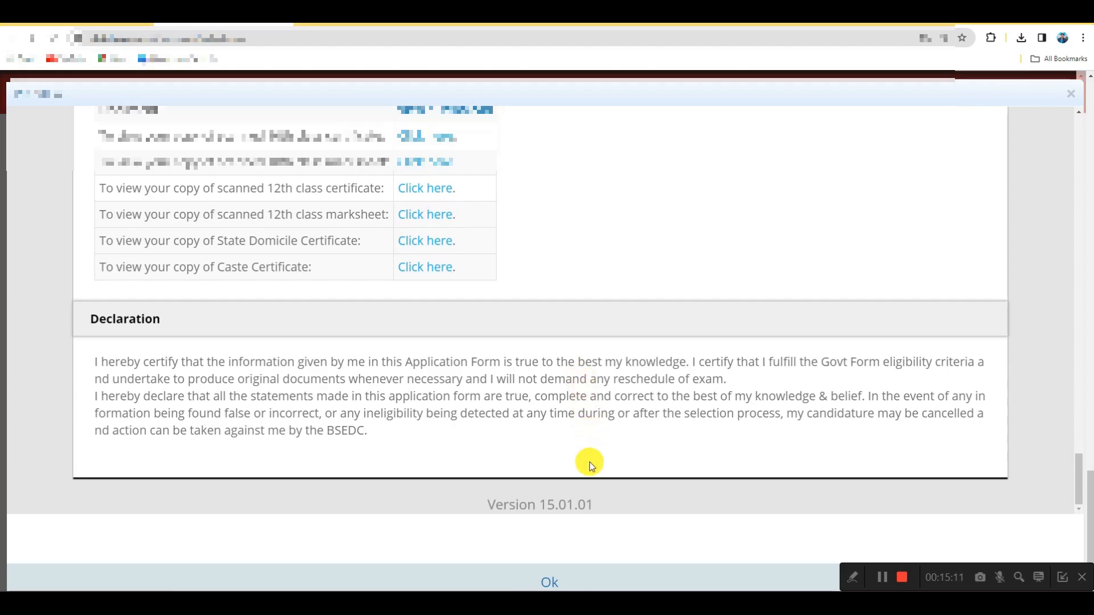
pyautogui.click(550, 582)
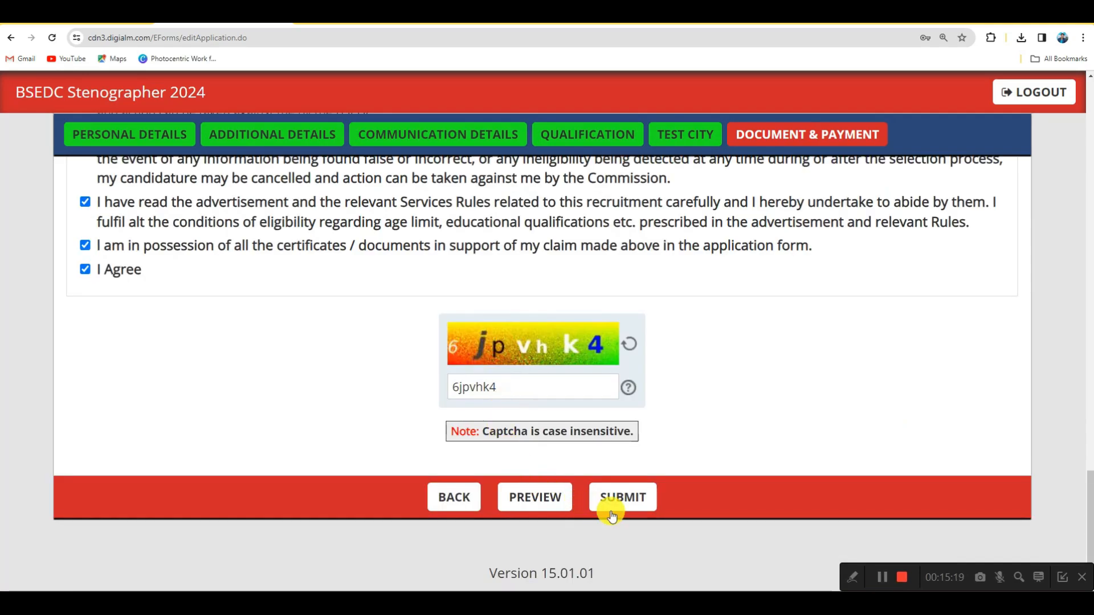
# - Submit the application form with the captcha filled in and continue to the online payment page
pyautogui.click(611, 514)
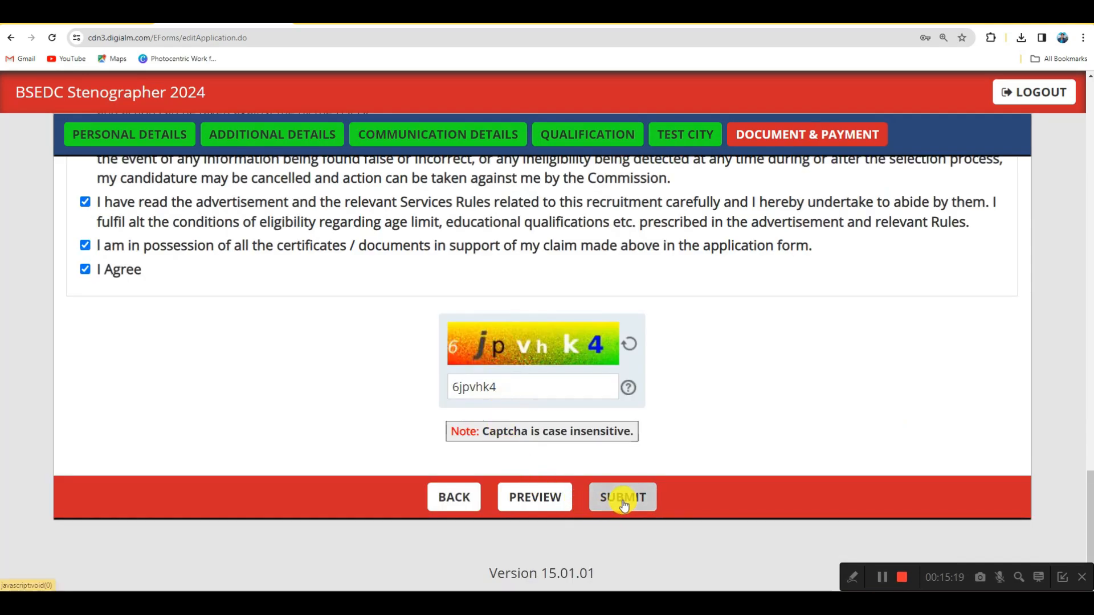
pyautogui.click(643, 111)
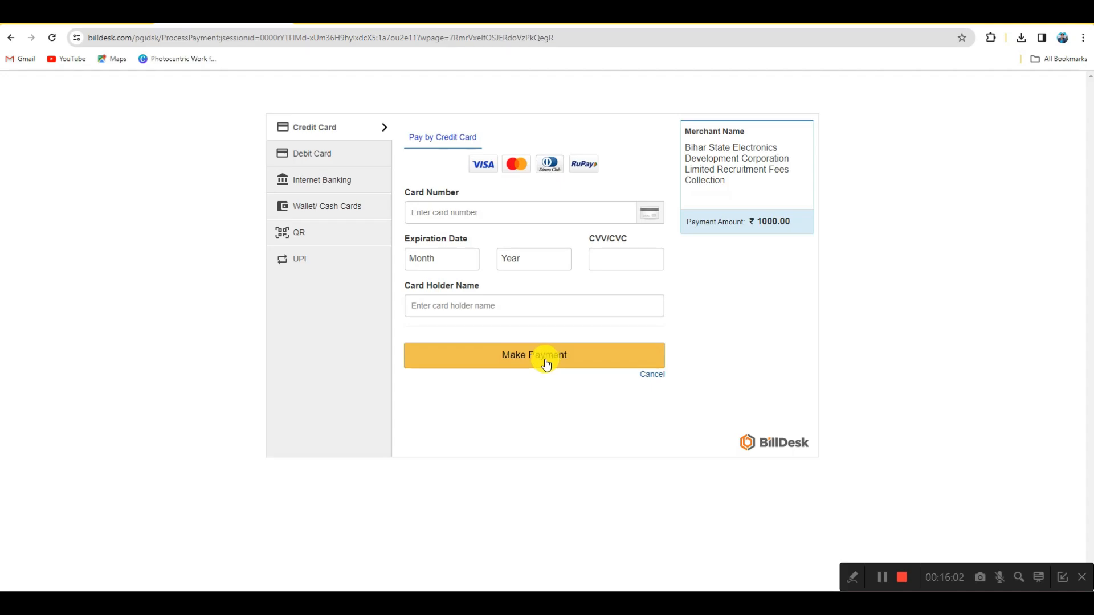
# - Read page 2 of the Stenographer notice PDF for the MCQ exam pattern, typing and shorthand test rules, and application instructions
pyautogui.click(338, 22)
pyautogui.scroll(3, 493, 316)
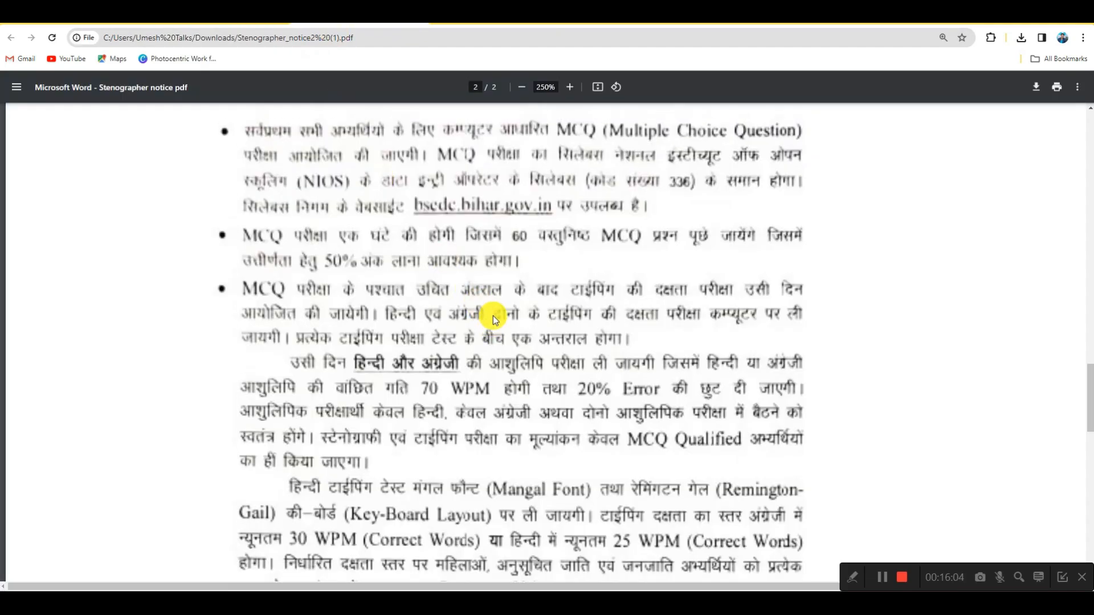
pyautogui.scroll(1, 470, 342)
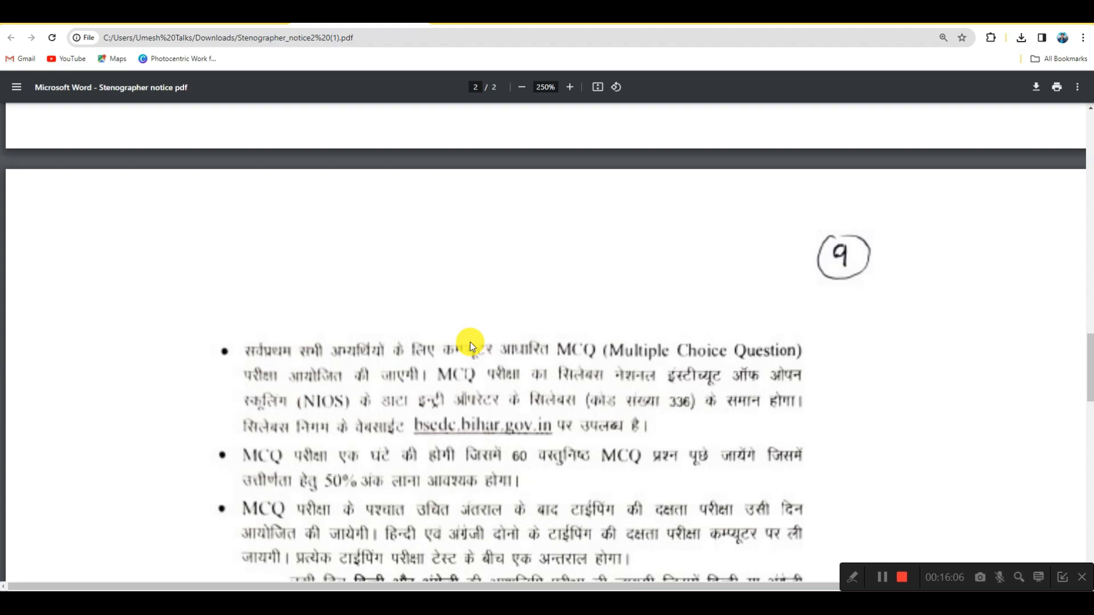
pyautogui.scroll(-1, 685, 392)
pyautogui.scroll(-1, 565, 407)
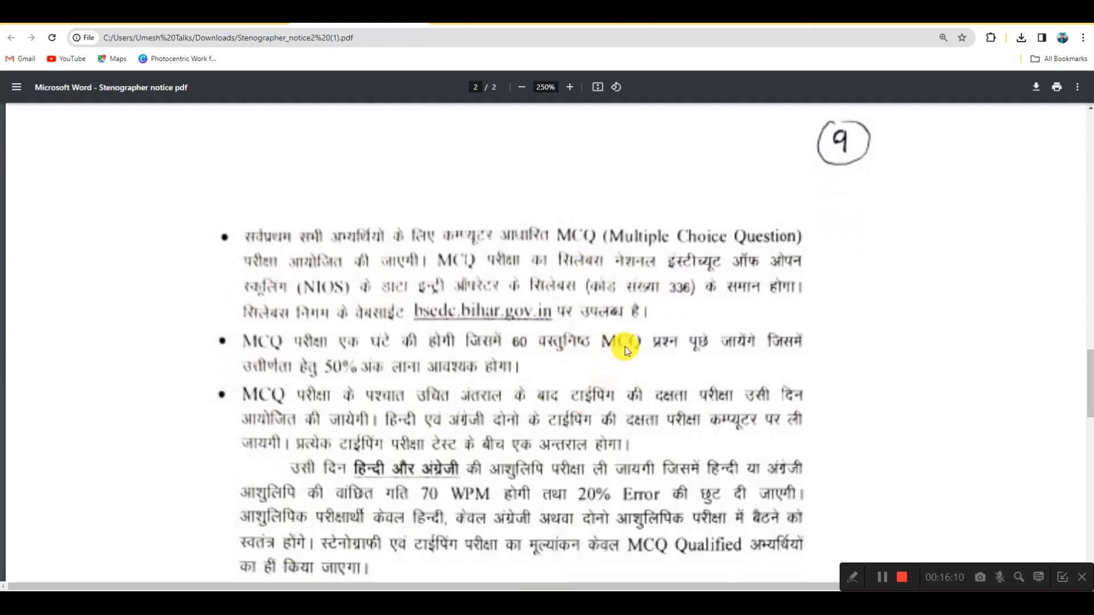
pyautogui.scroll(-1, 576, 352)
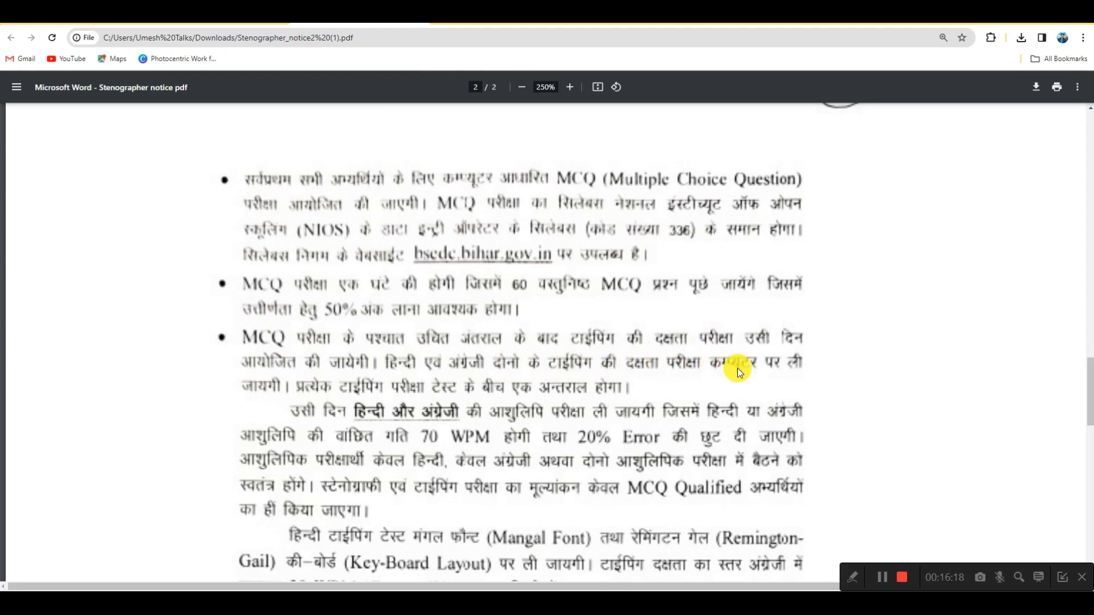
pyautogui.scroll(-2, 464, 375)
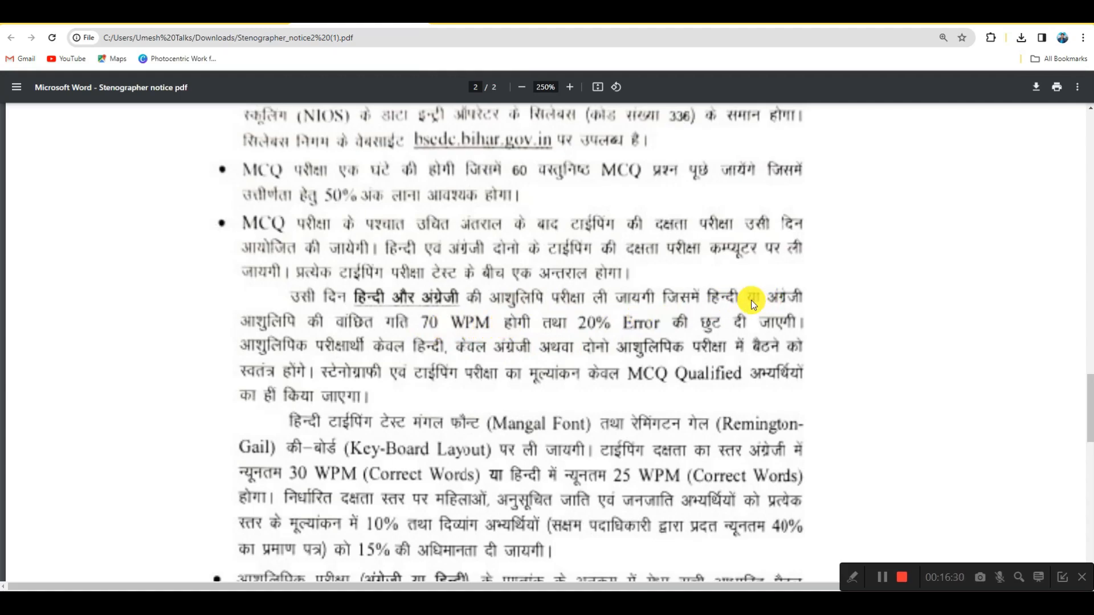
pyautogui.scroll(-2, 440, 328)
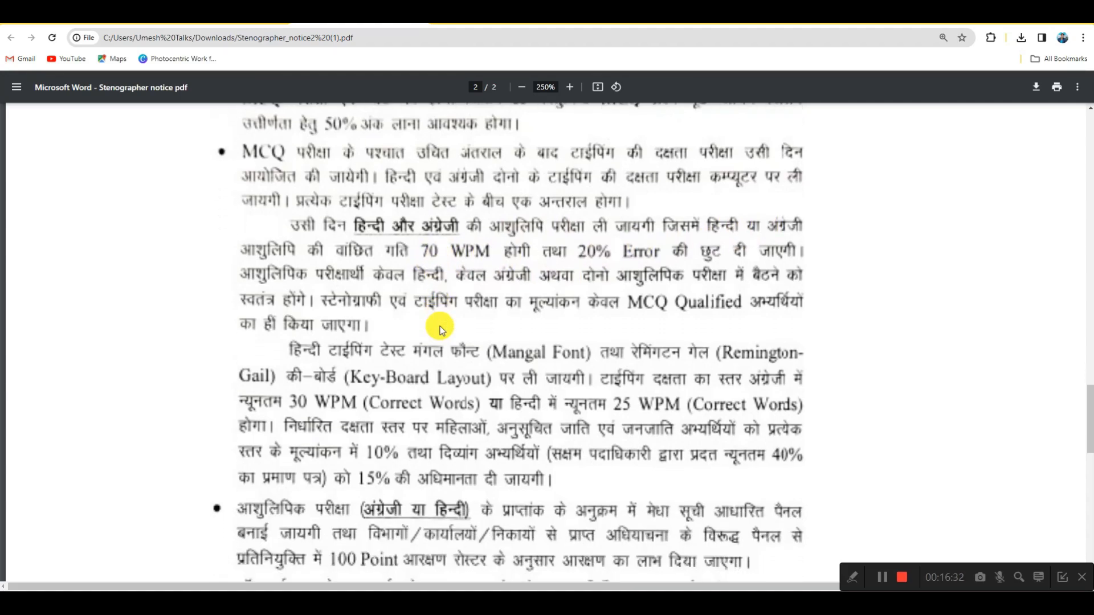
pyautogui.scroll(-7, 551, 373)
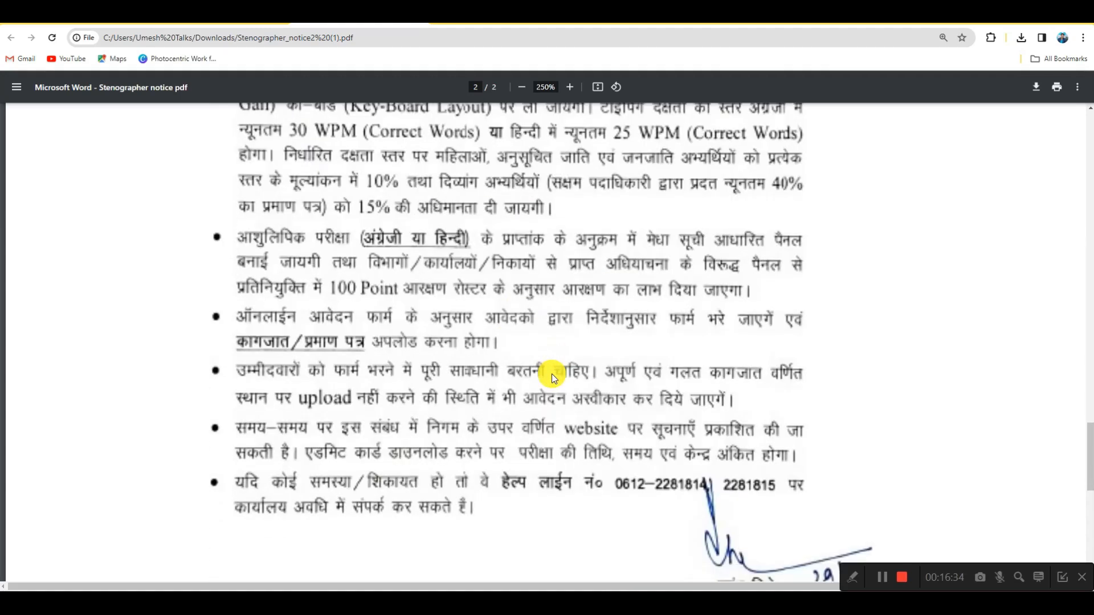
# - Return to page 1 of the notice and review the educational qualification, age limit and examination fee sections
pyautogui.scroll(18, 551, 374)
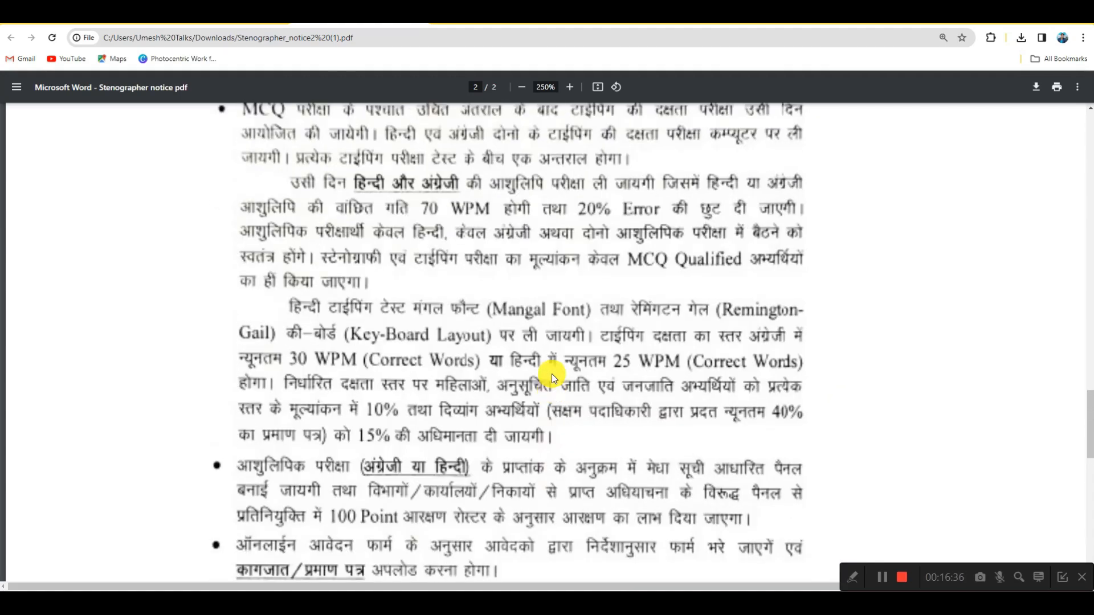
pyautogui.scroll(20, 552, 373)
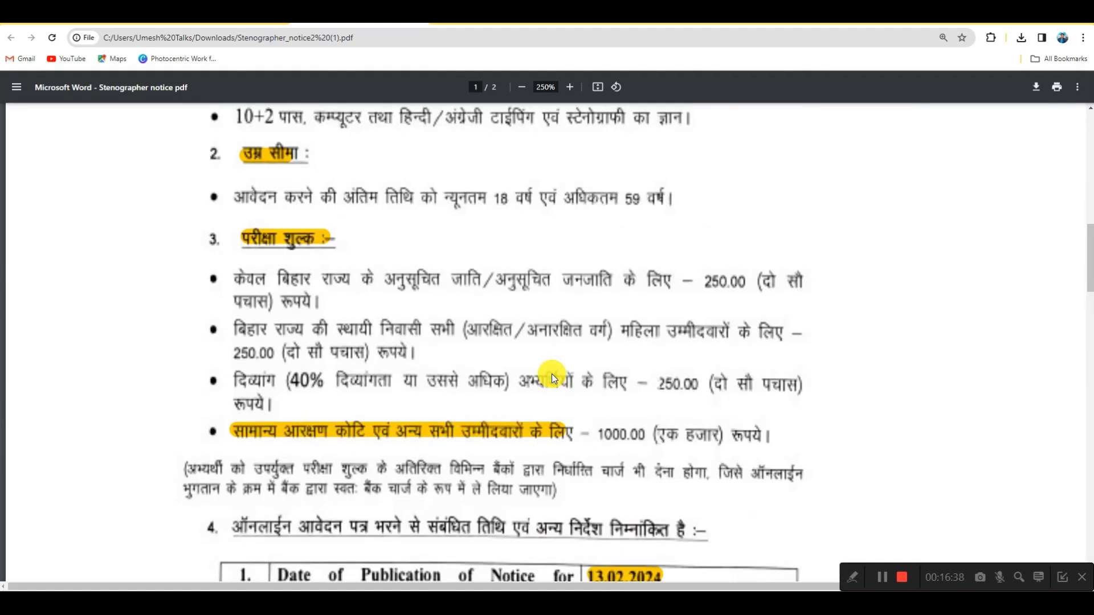
pyautogui.scroll(7, 552, 373)
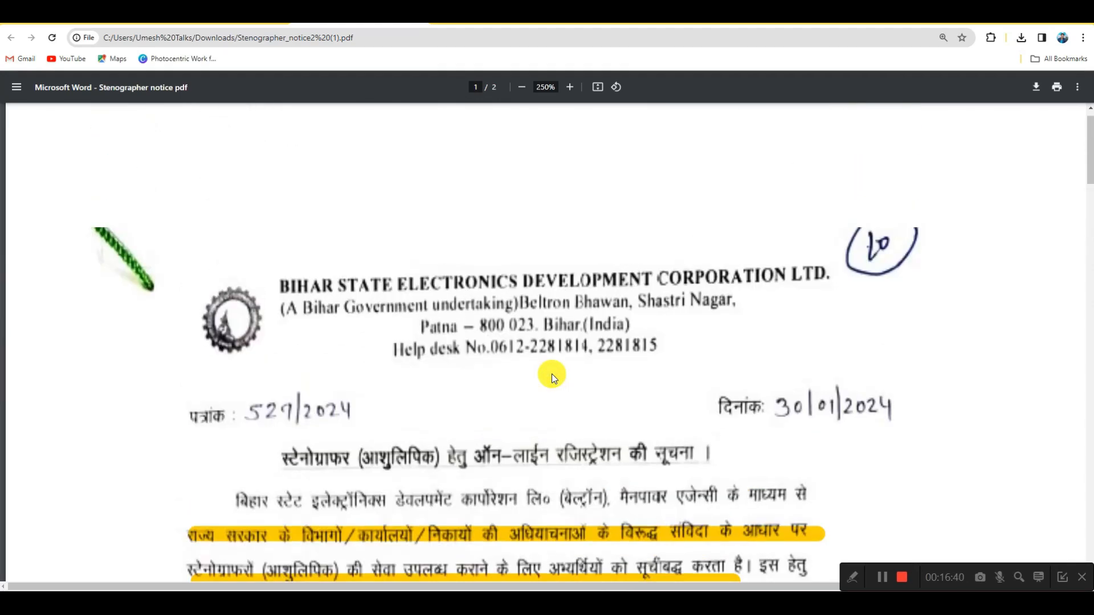
pyautogui.scroll(-7, 552, 374)
pyautogui.scroll(-4, 552, 373)
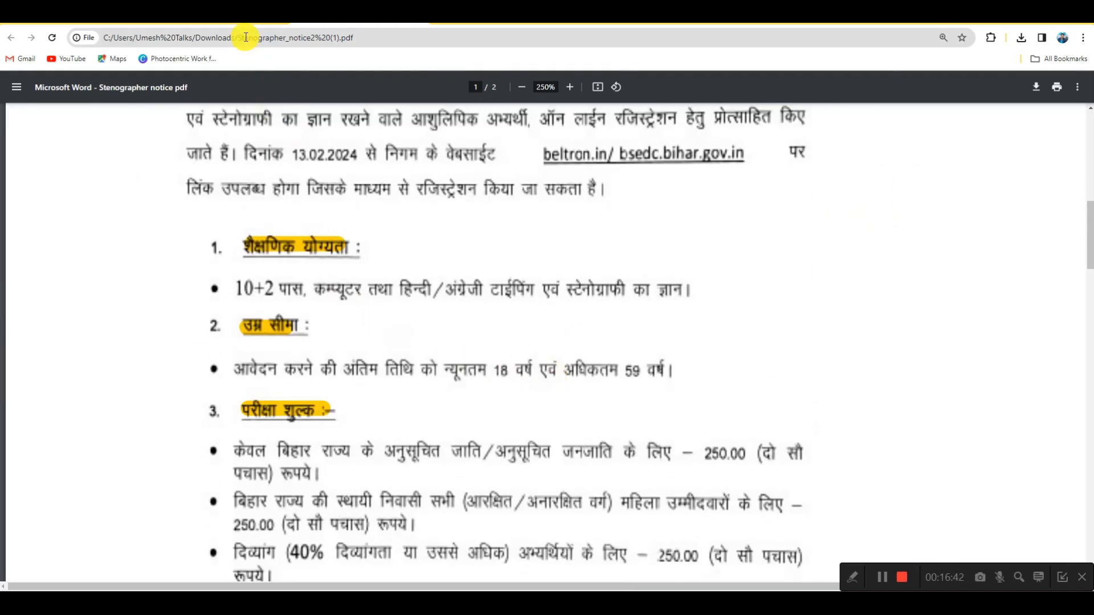
# - Open the For Online Apply link in the recruitment article, close the instructions, agree to the privacy notice and open the applicant login form
pyautogui.click(88, 20)
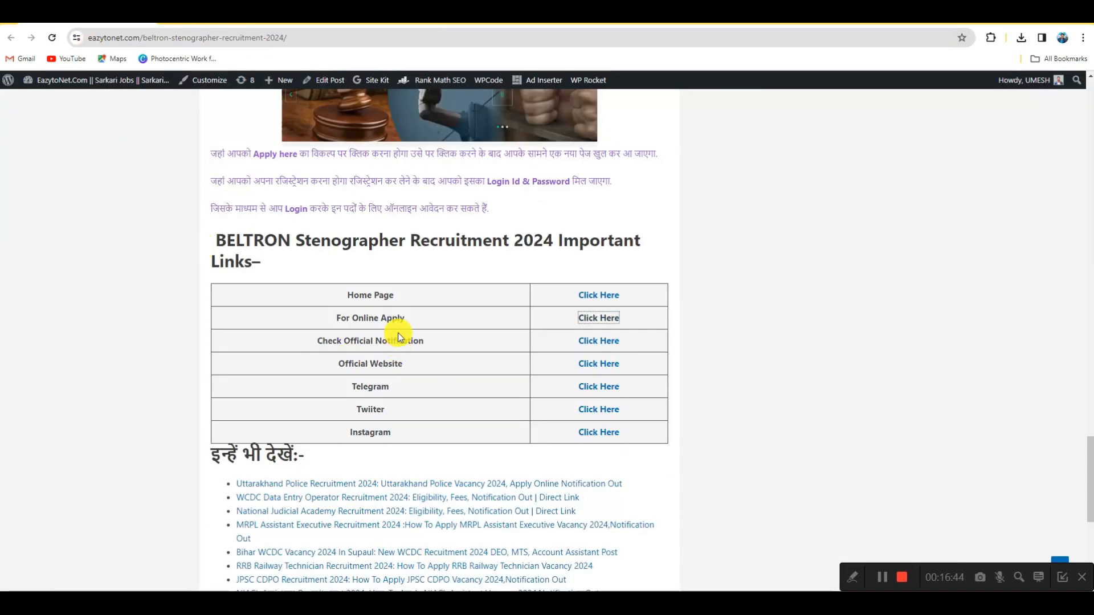
pyautogui.click(604, 317)
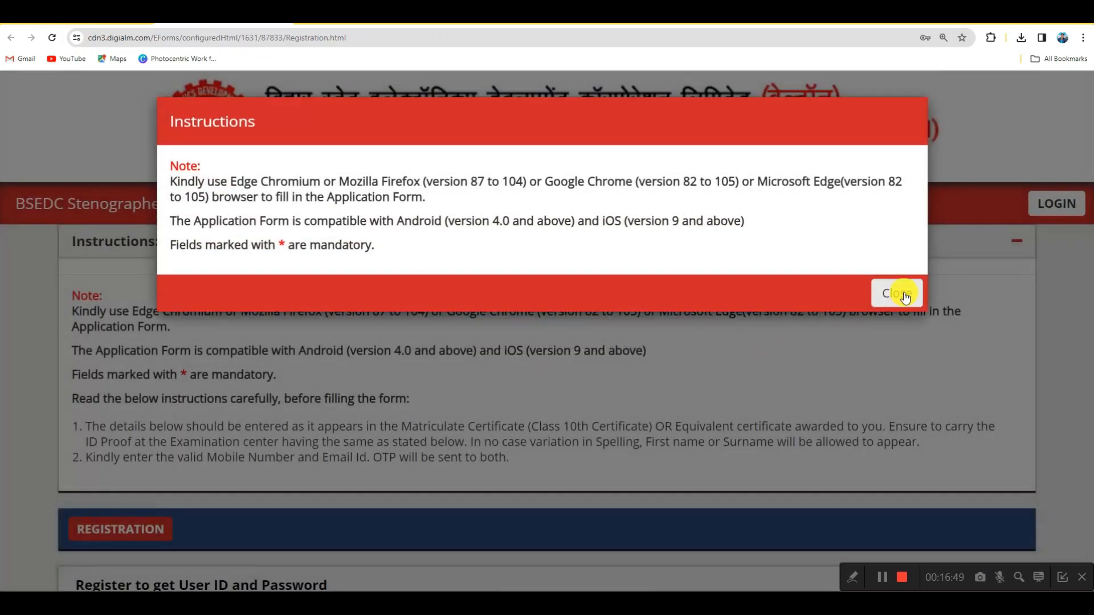
pyautogui.click(894, 292)
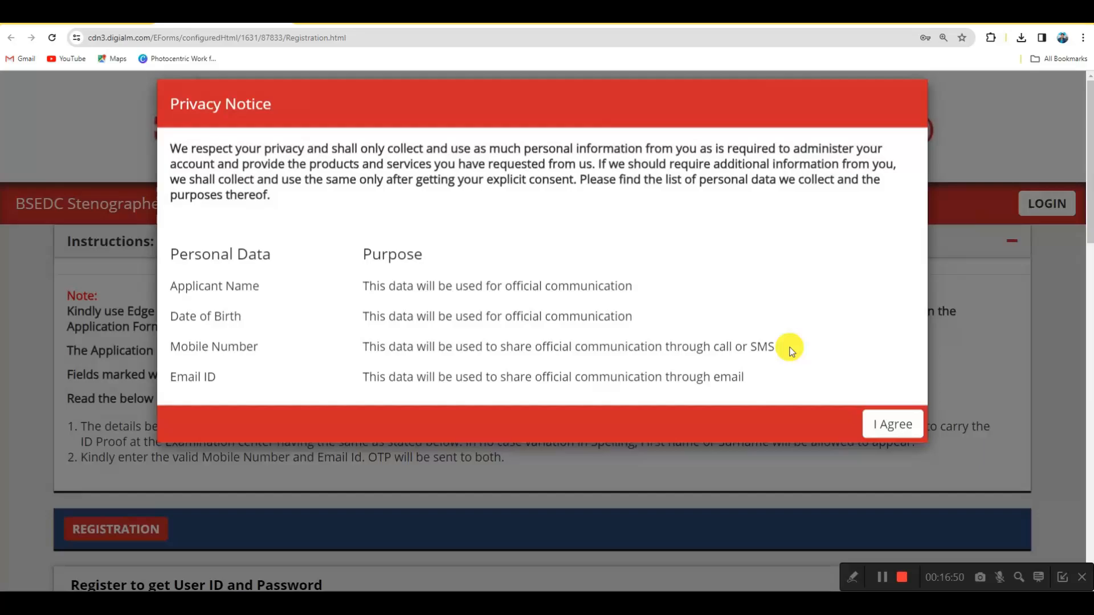
pyautogui.click(879, 445)
pyautogui.click(1046, 203)
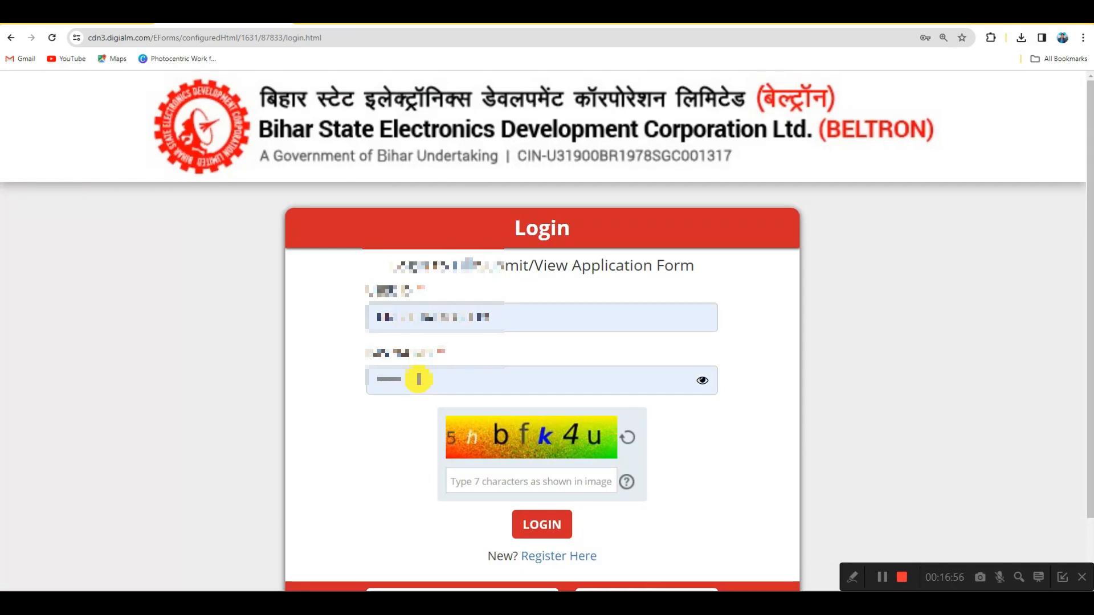
pyautogui.scroll(-1, 418, 379)
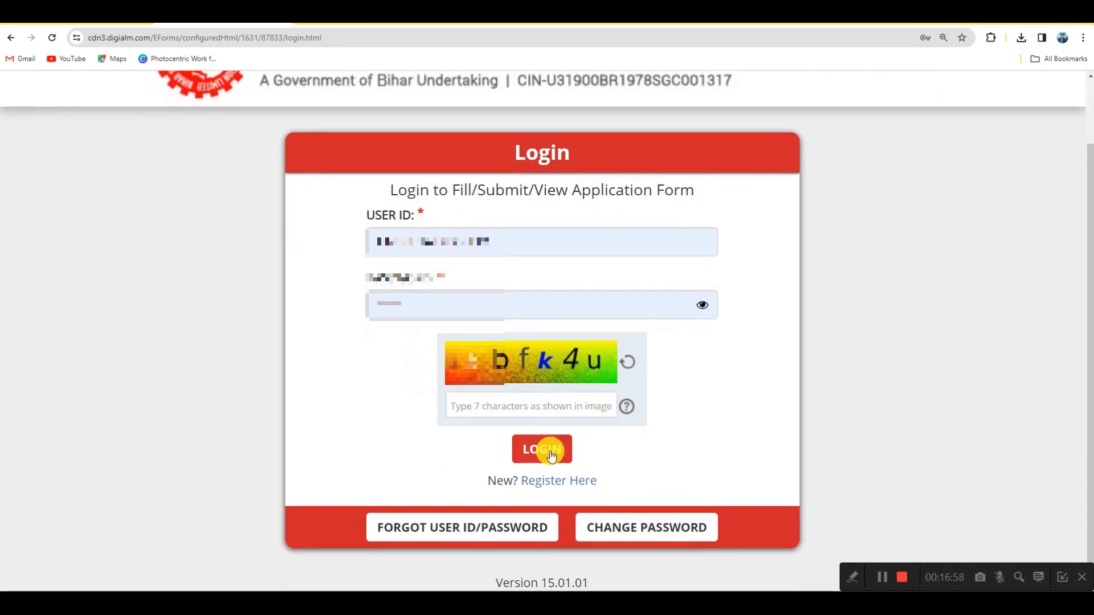